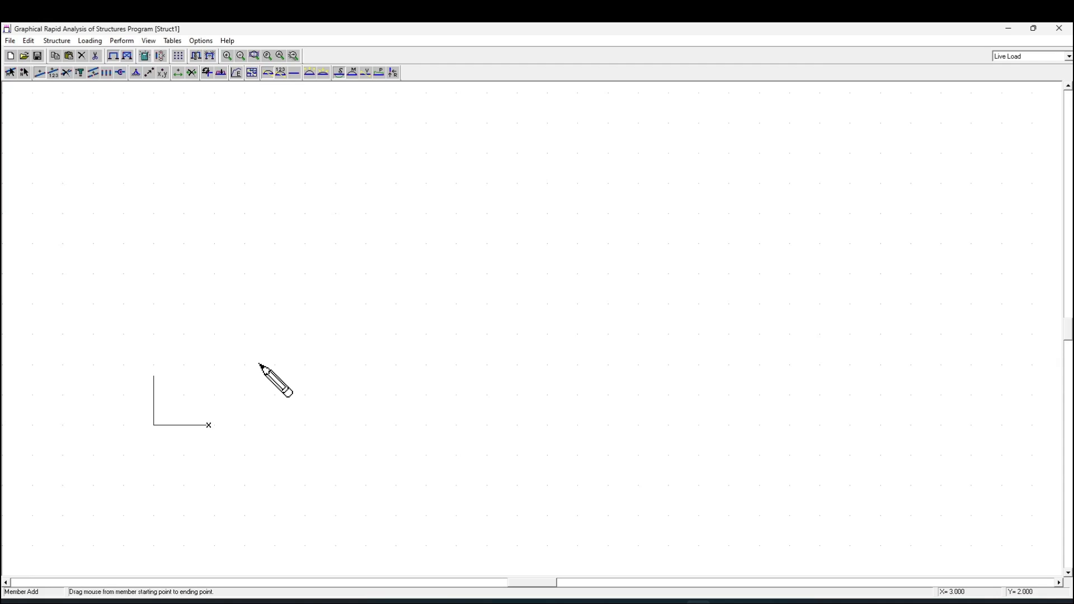
# Compare the US Customary, System International and Metric unit sets and apply System International units to the structure
pyautogui.hotkey('alt', 'Tab')
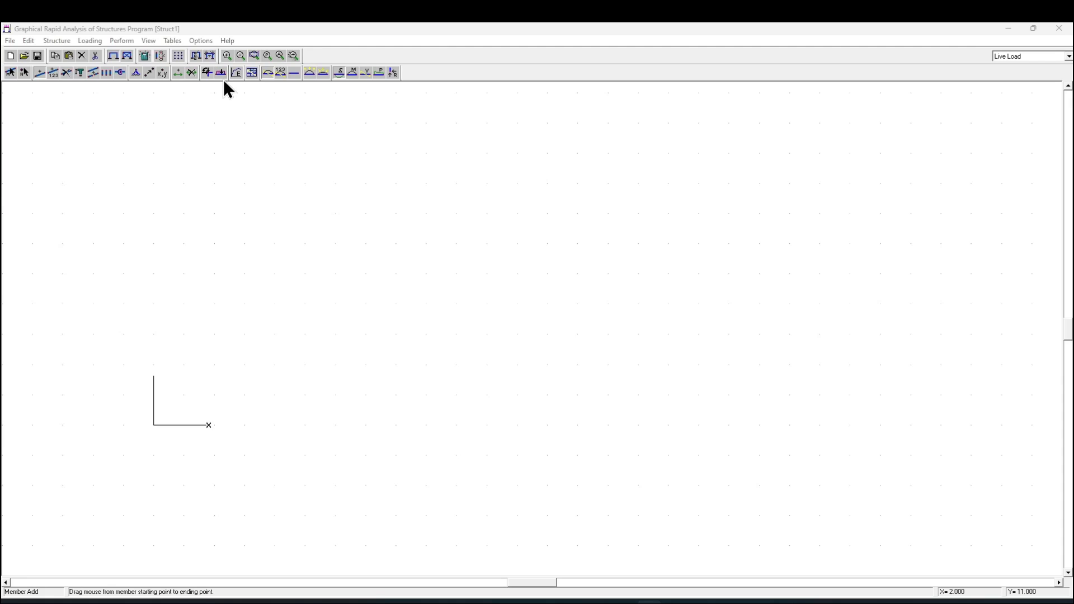
pyautogui.click(202, 41)
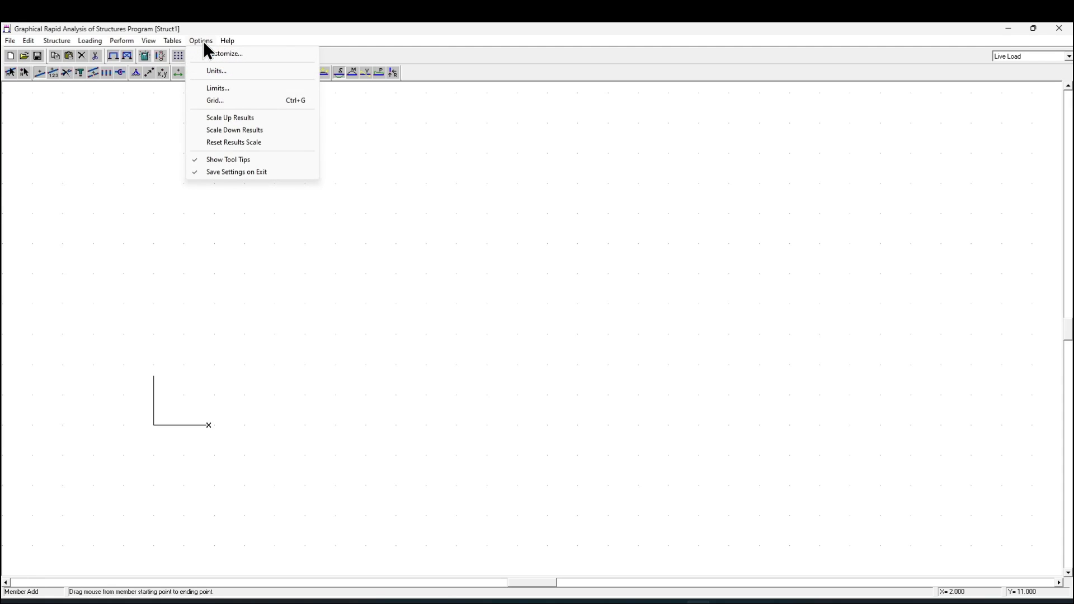
pyautogui.click(210, 75)
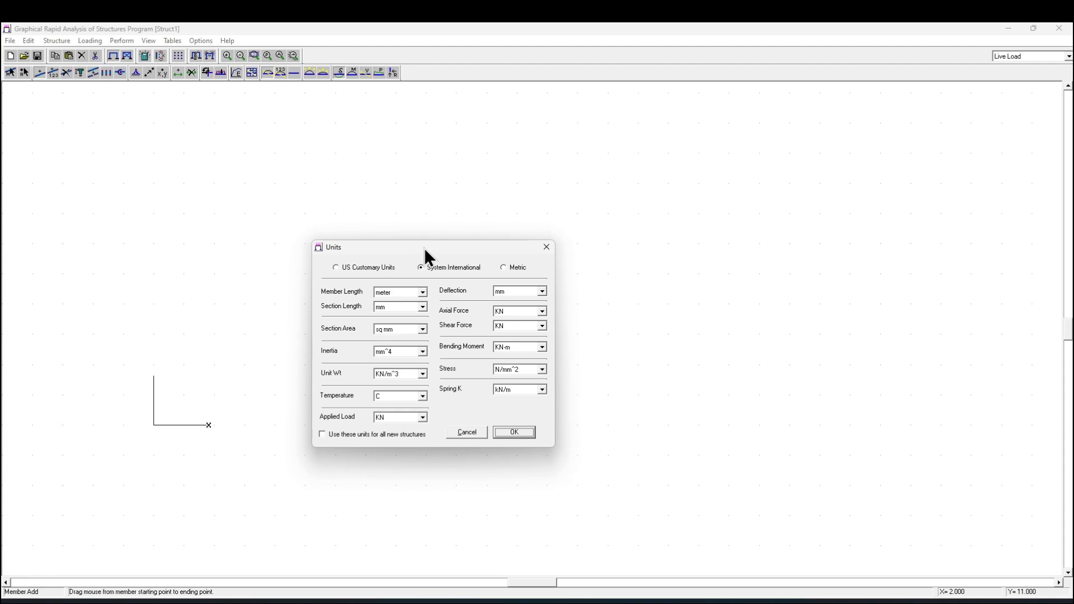
pyautogui.click(354, 267)
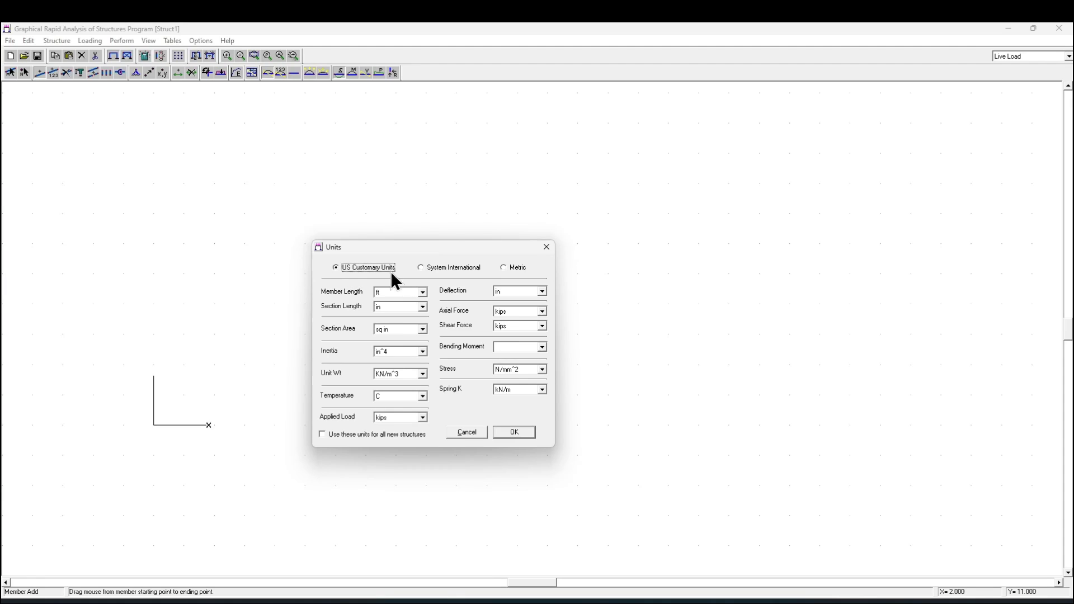
pyautogui.click(442, 270)
pyautogui.click(509, 268)
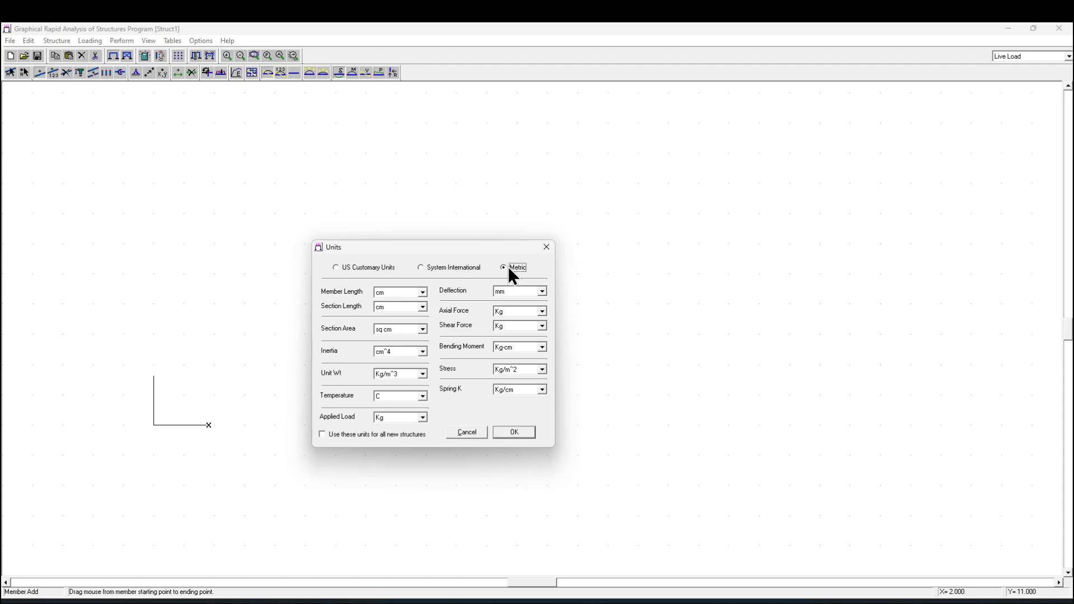
pyautogui.click(448, 269)
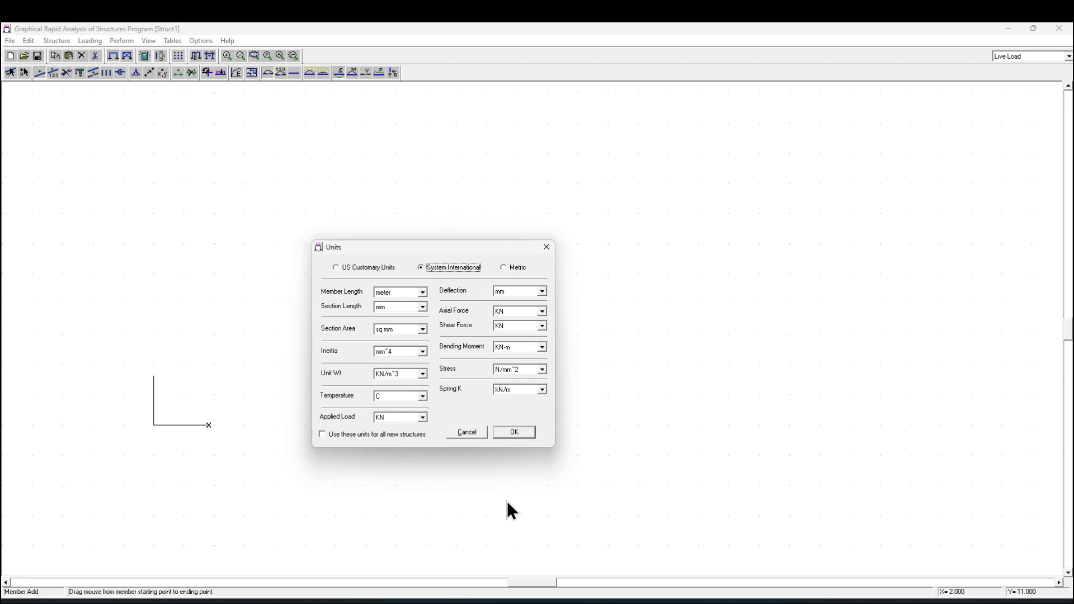
pyautogui.click(512, 432)
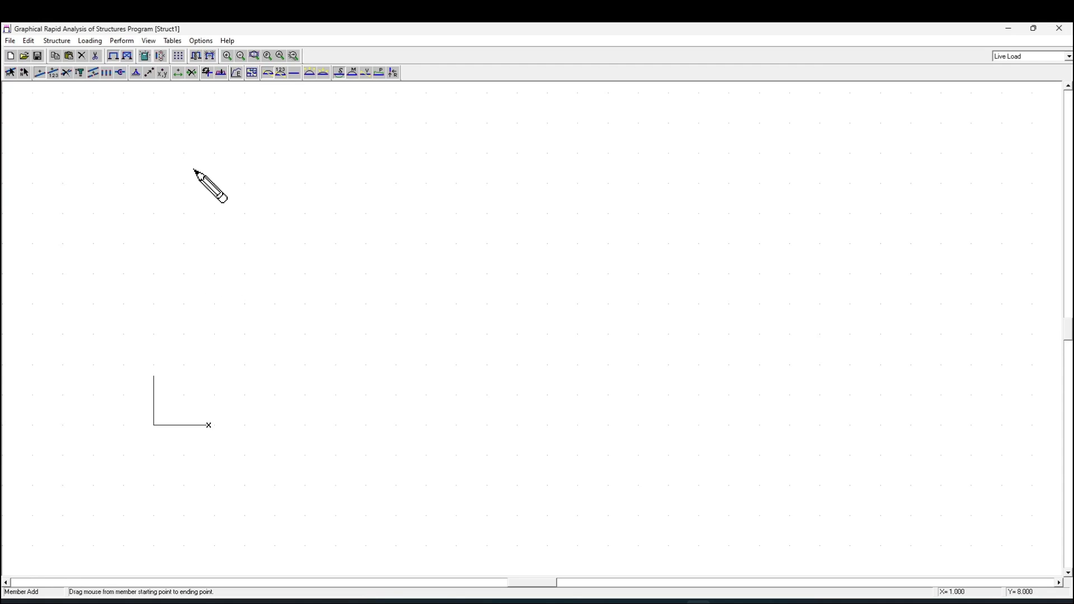
# Examine the Default Material's modulus of elasticity, unit weight and thermal expansion coefficient, and the entry form for adding a material
pyautogui.click(58, 41)
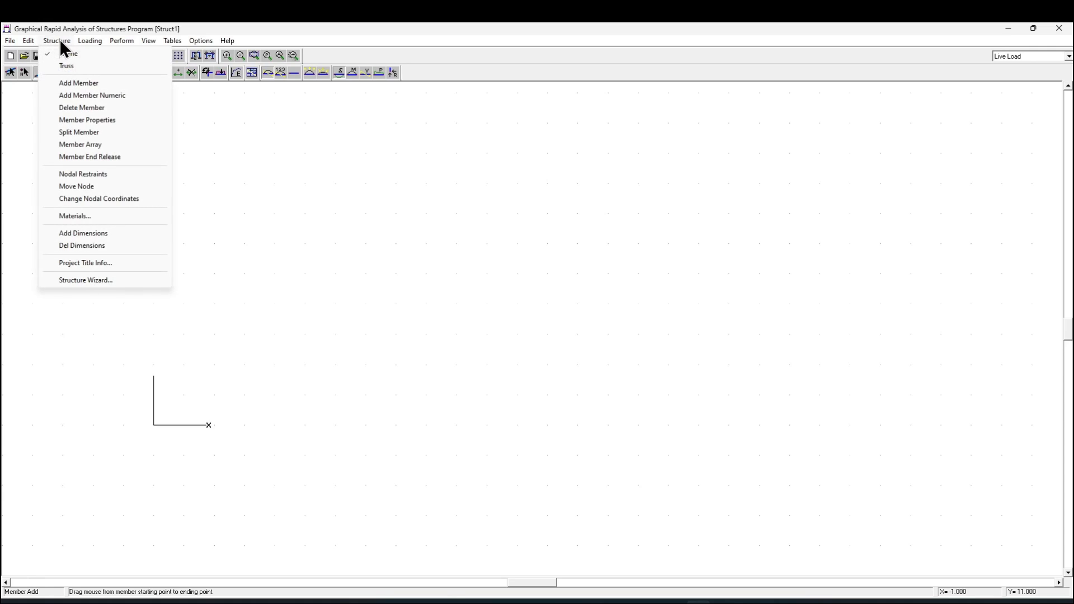
pyautogui.click(81, 219)
pyautogui.moveTo(548, 274); pyautogui.dragTo(384, 270)
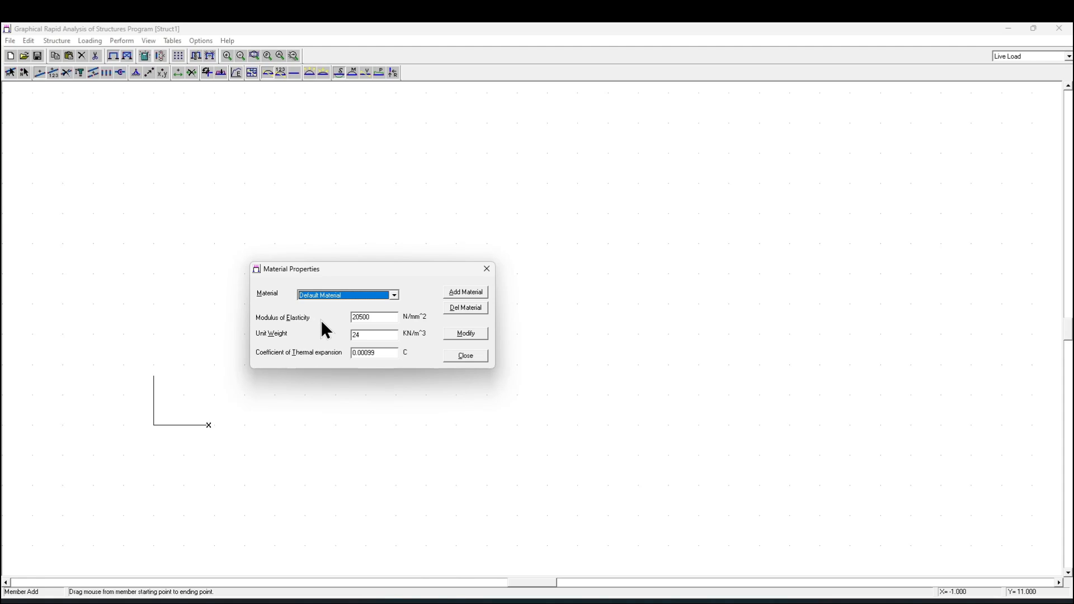
pyautogui.click(386, 316)
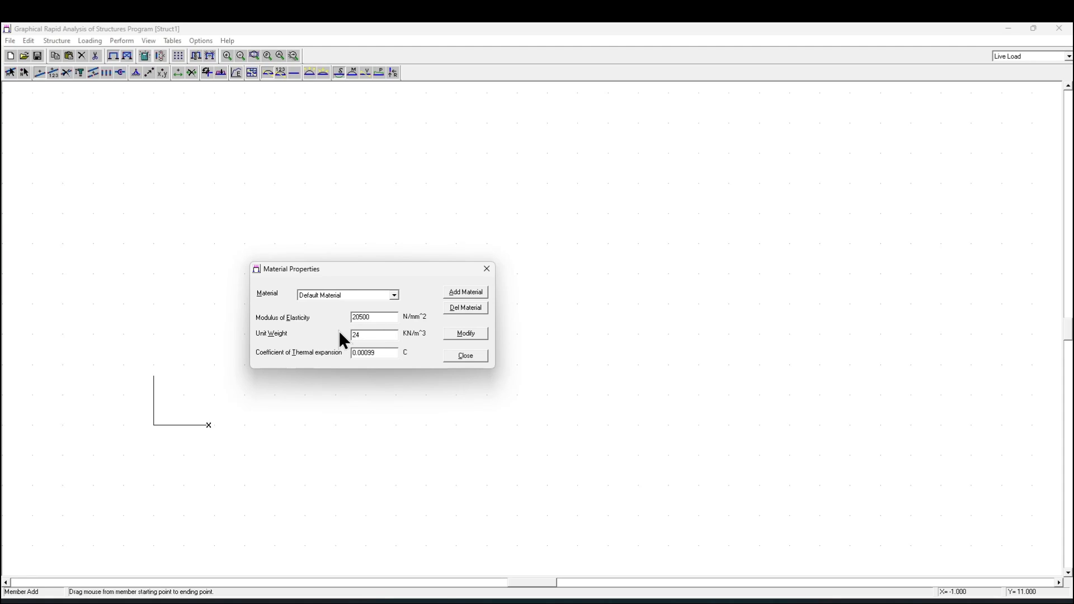
pyautogui.click(378, 318)
pyautogui.click(469, 294)
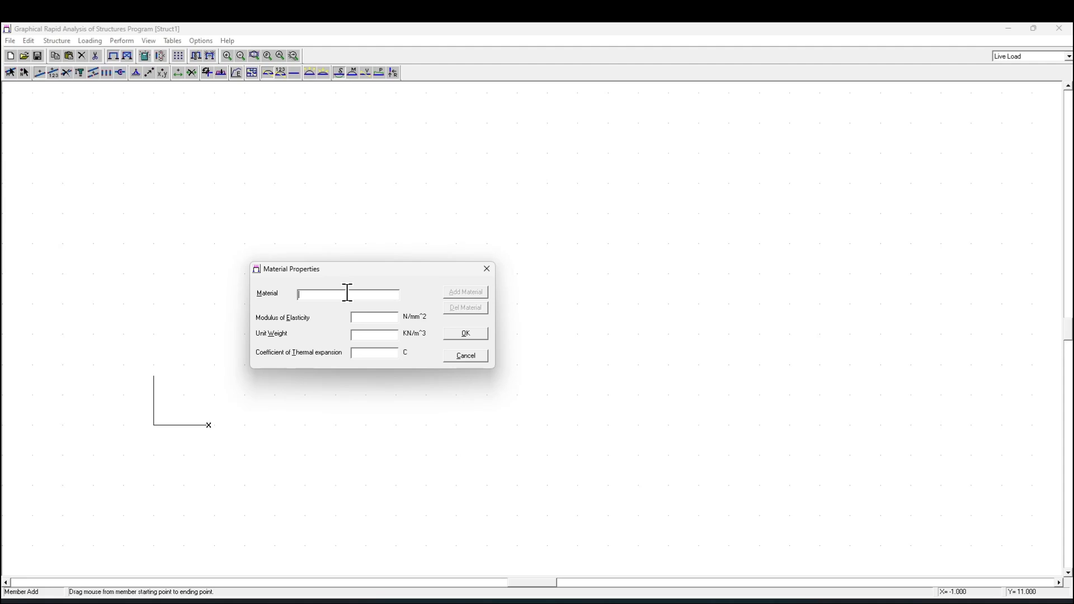
pyautogui.click(456, 360)
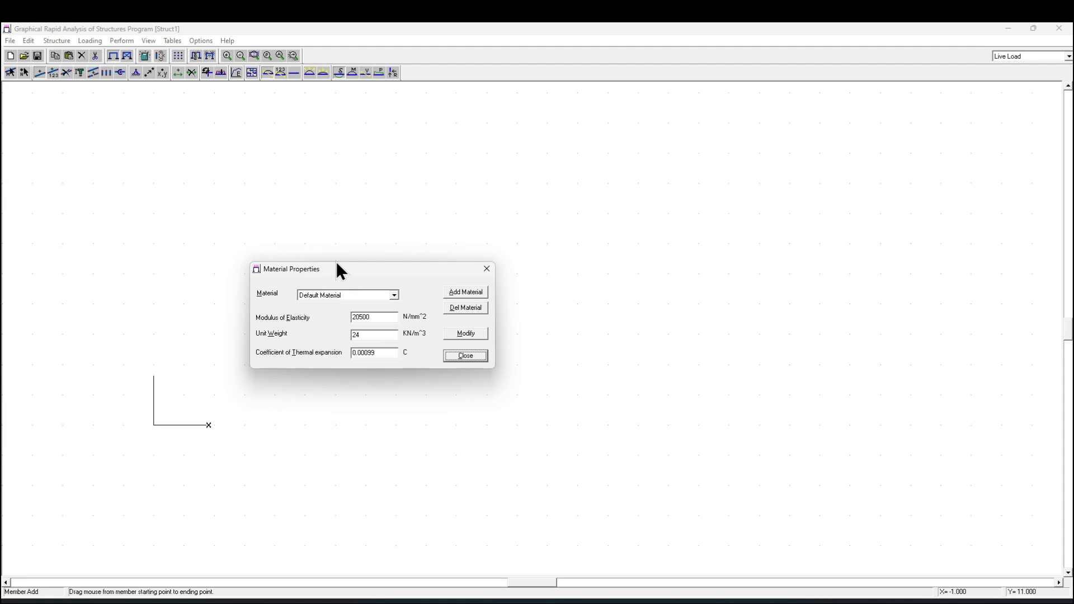
pyautogui.moveTo(337, 263); pyautogui.dragTo(386, 226)
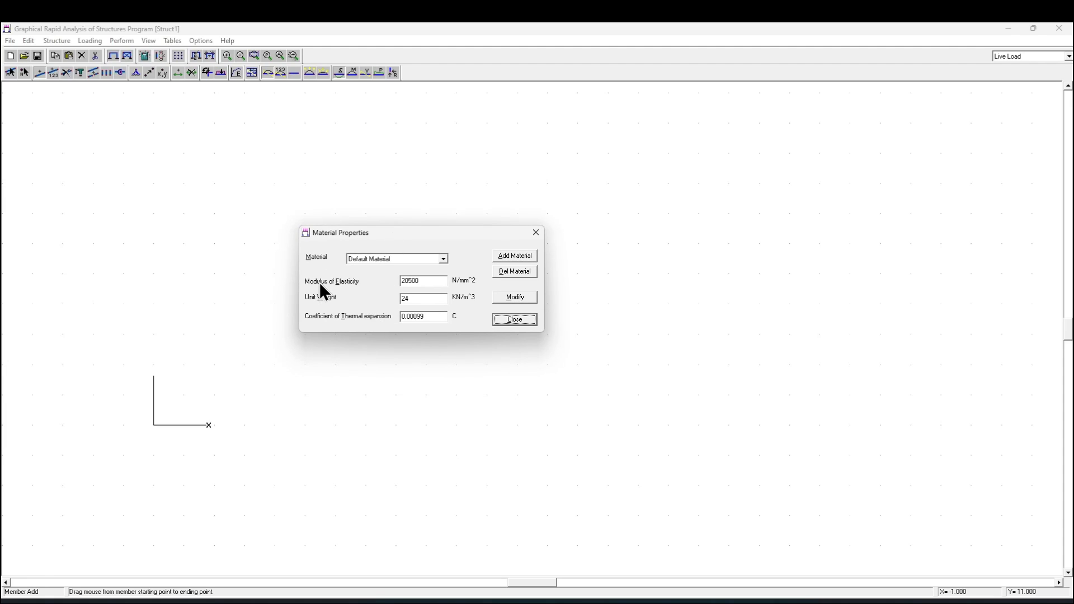
pyautogui.click(431, 281)
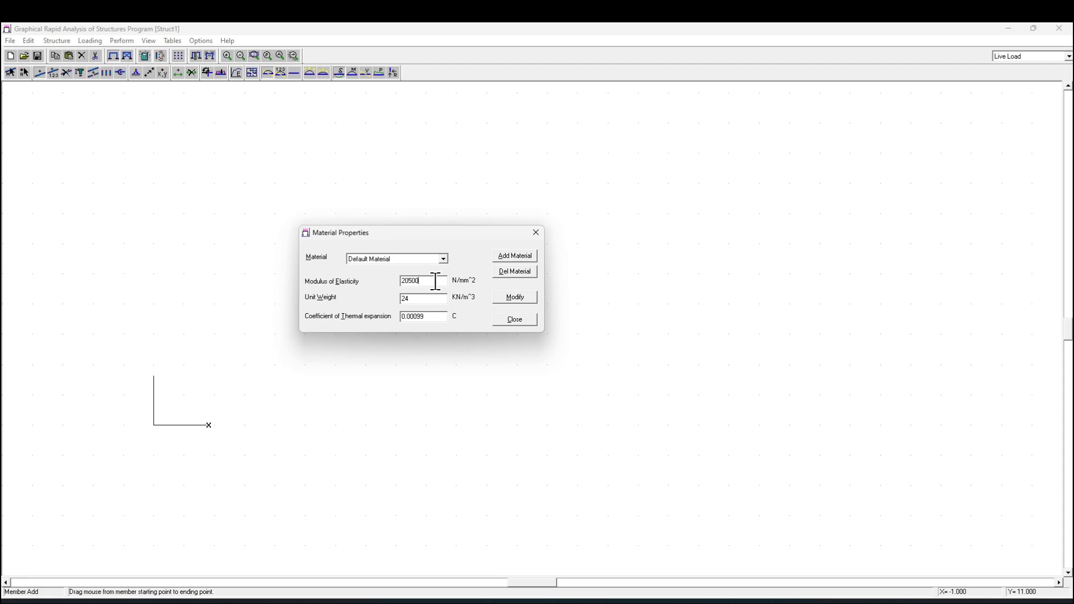
pyautogui.click(413, 299)
pyautogui.click(511, 323)
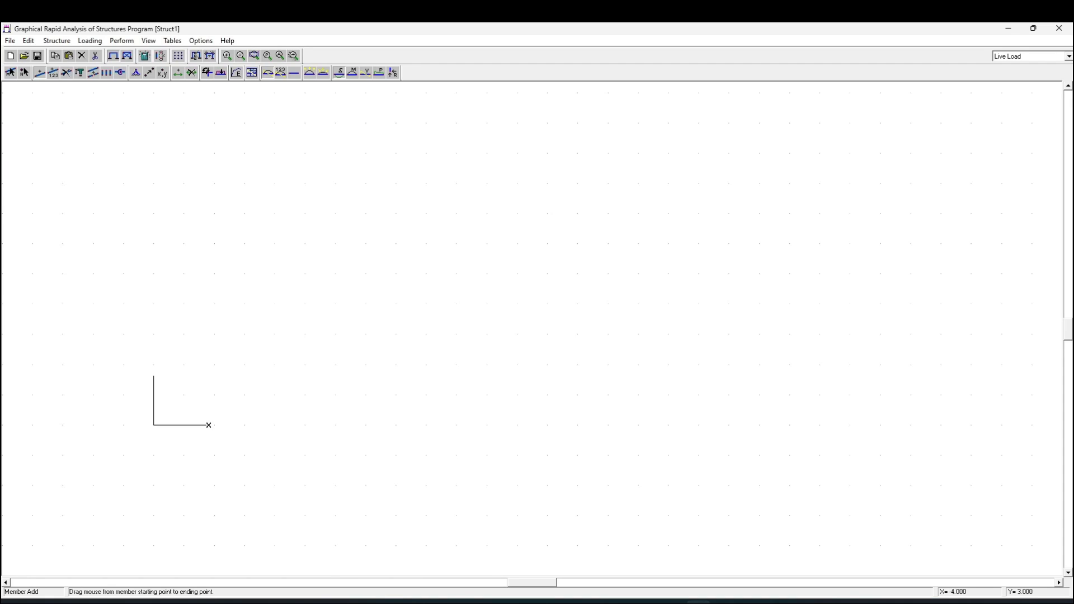
pyautogui.click(649, 603)
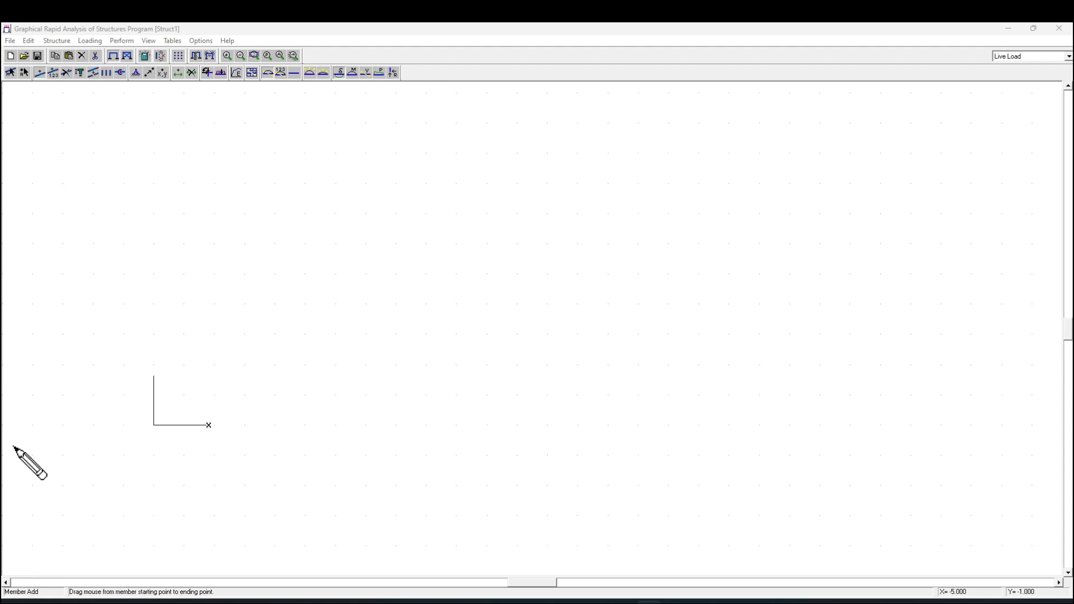
pyautogui.hotkey('alt', 'Tab')
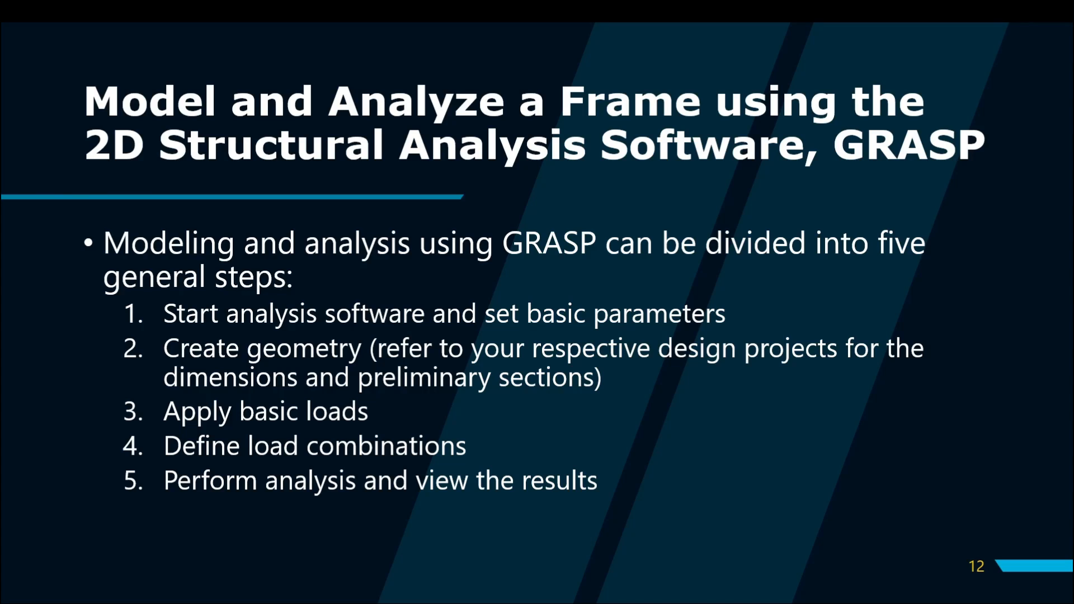
pyautogui.hotkey('alt', 'Tab')
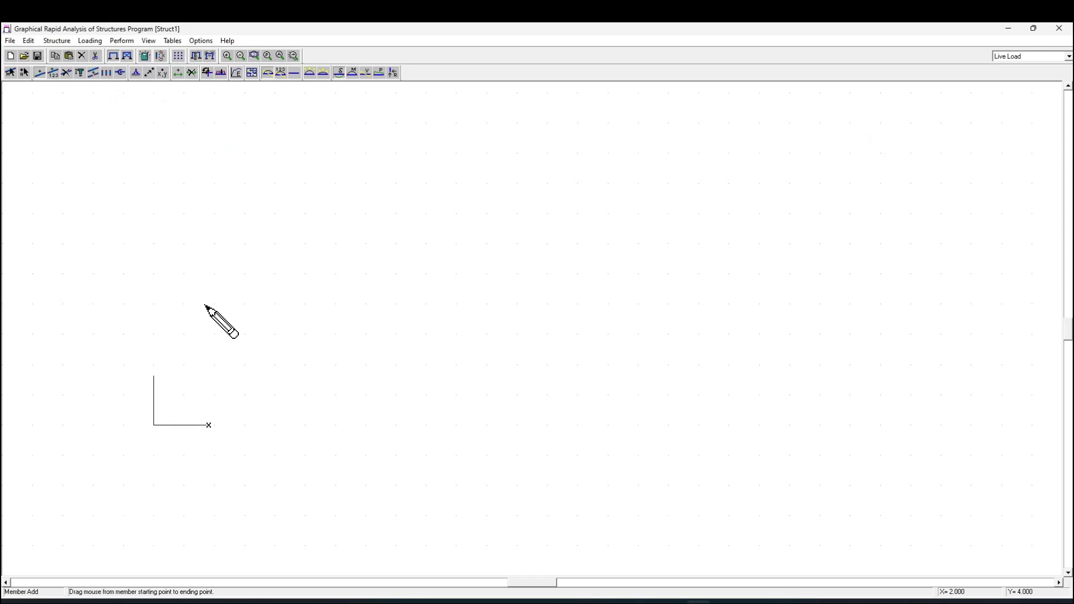
pyautogui.click(57, 41)
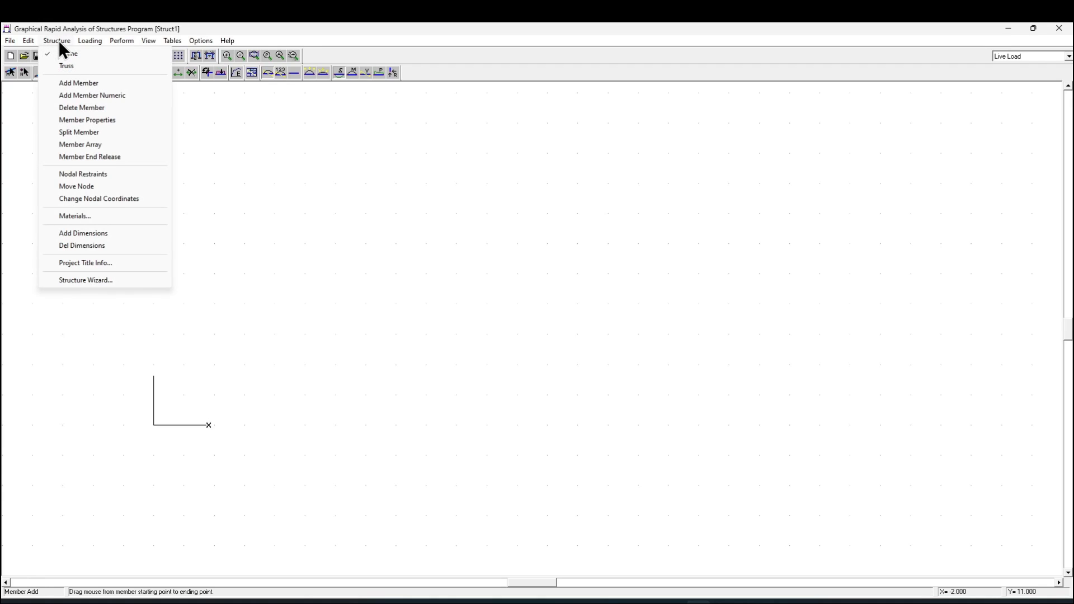
pyautogui.click(58, 41)
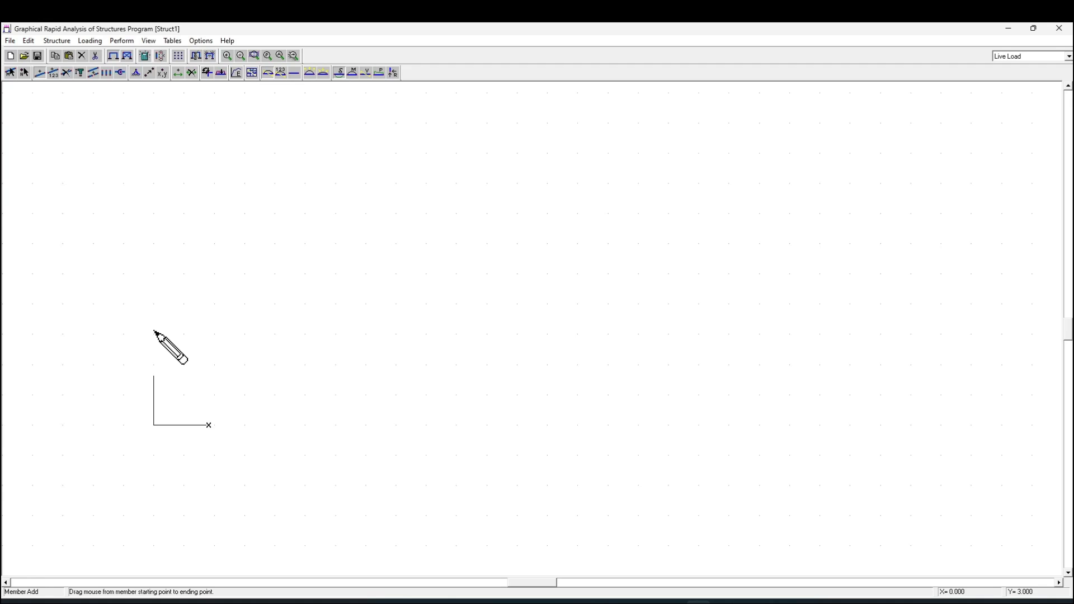
# Start the Structure Wizard, agreeing to save the current data, and choose the frame type with irregular bays, regular stories and story heights
pyautogui.click(54, 44)
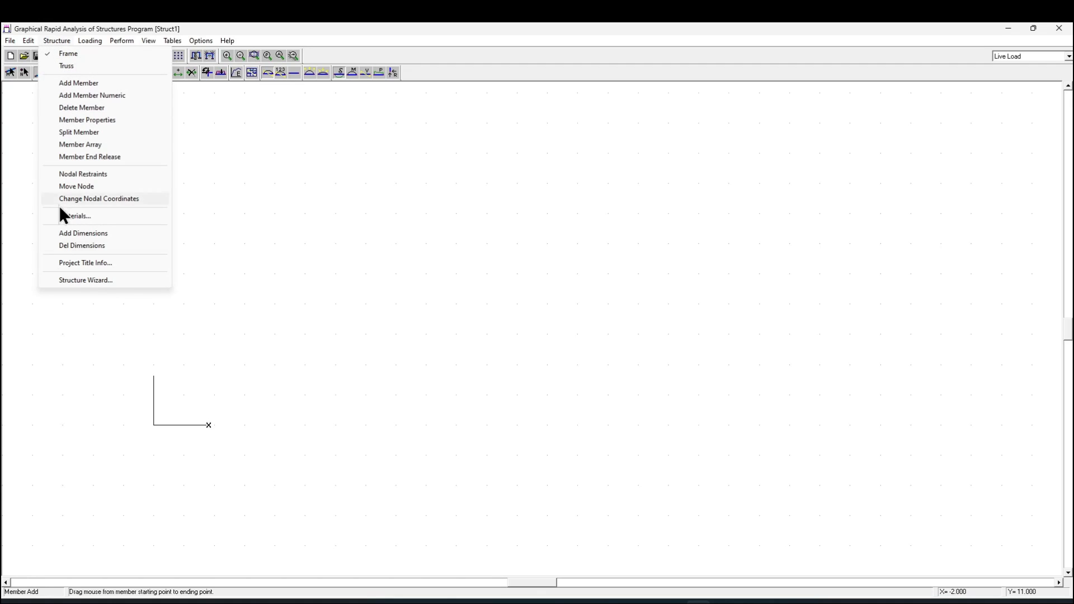
pyautogui.click(92, 280)
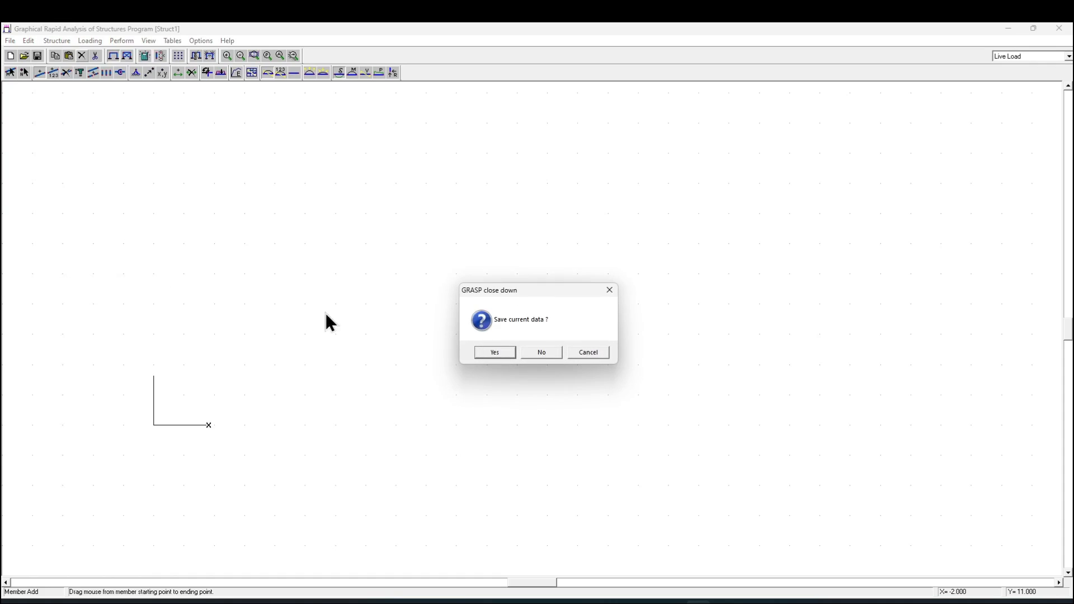
pyautogui.click(507, 357)
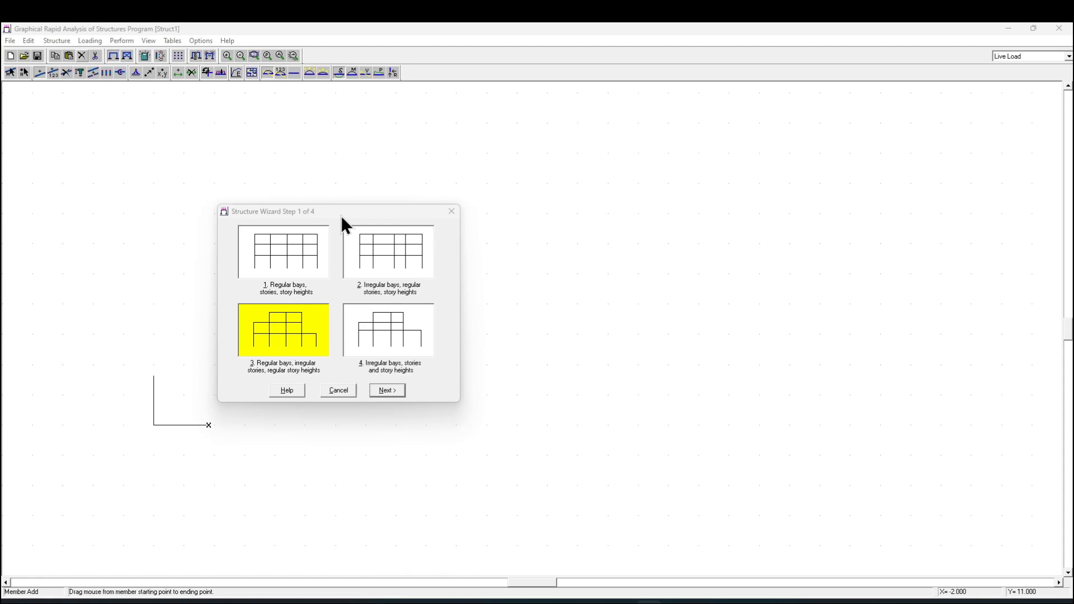
pyautogui.click(374, 267)
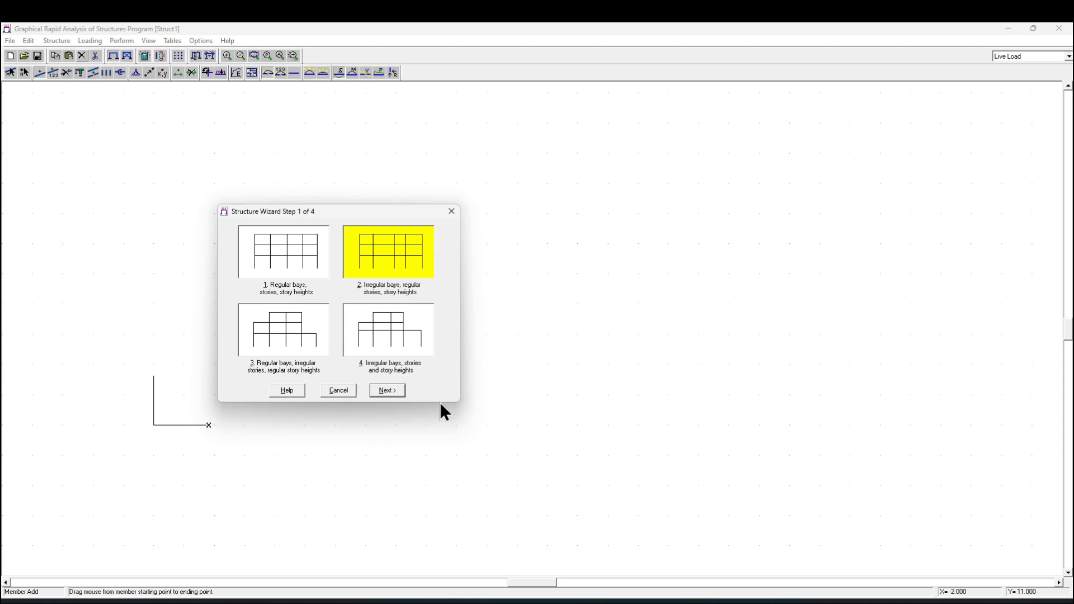
pyautogui.click(392, 391)
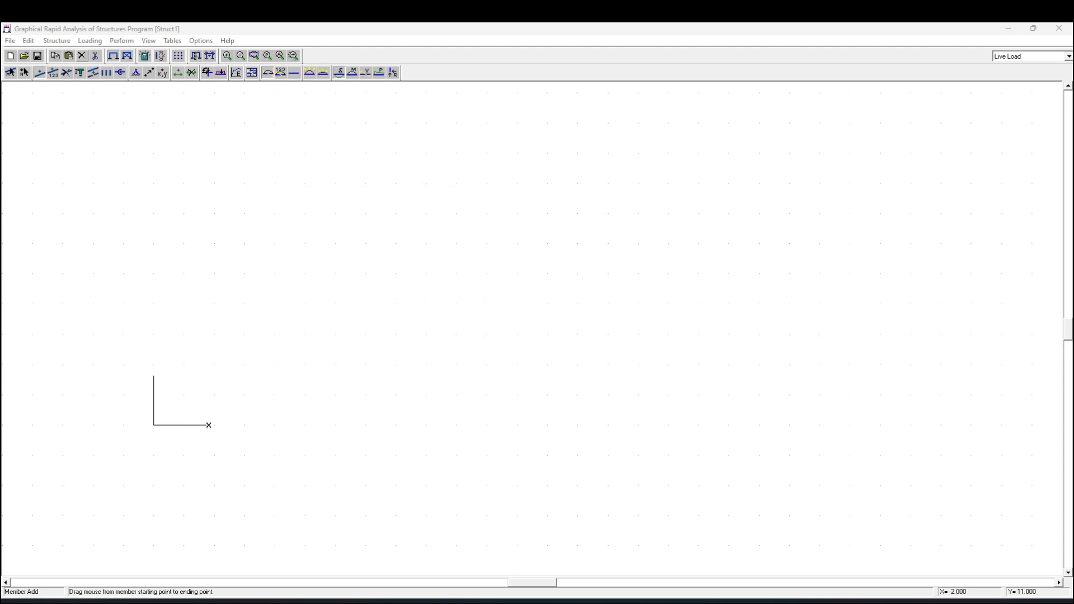
# Define the frame with 3 bays, 2 stories, a typical bay width of 3 m and a typical story height of 4 m
pyautogui.moveTo(329, 202); pyautogui.dragTo(393, 197)
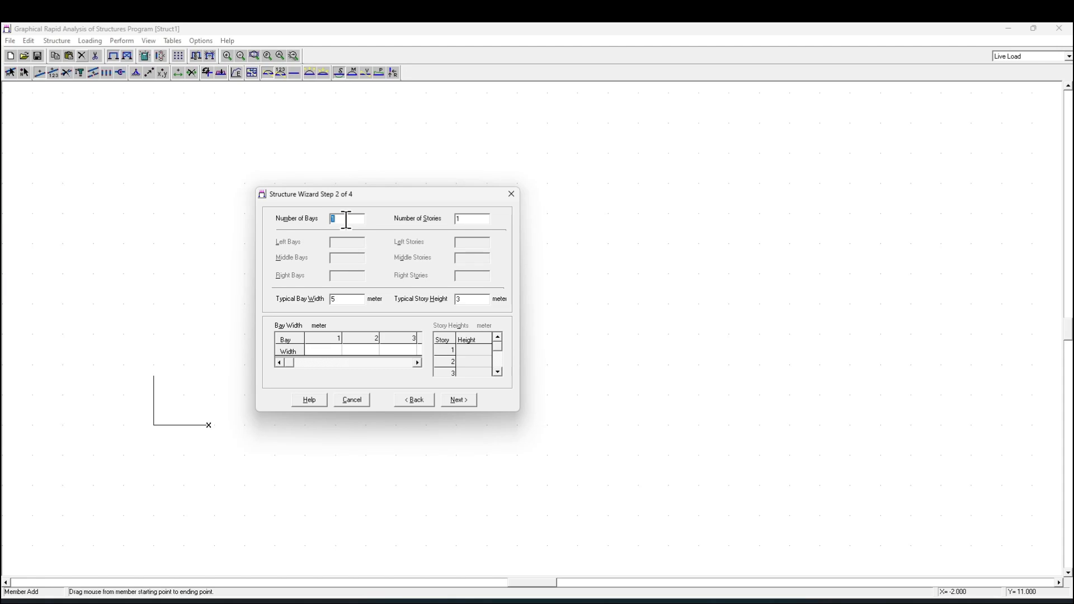
pyautogui.write('3')
pyautogui.doubleClick(481, 221)
pyautogui.write('2')
pyautogui.doubleClick(344, 302)
pyautogui.write('3')
pyautogui.doubleClick(474, 299)
pyautogui.write('4')
pyautogui.click(456, 401)
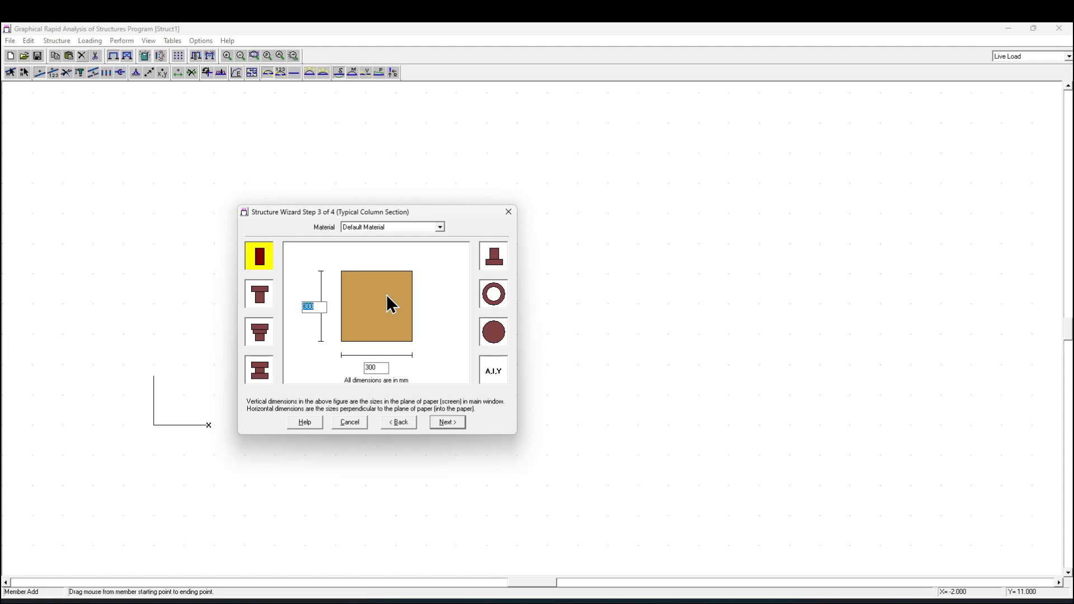
# Examine the material choices and the T, stepped and I section shapes for the typical column, returning to the rectangular section
pyautogui.click(383, 227)
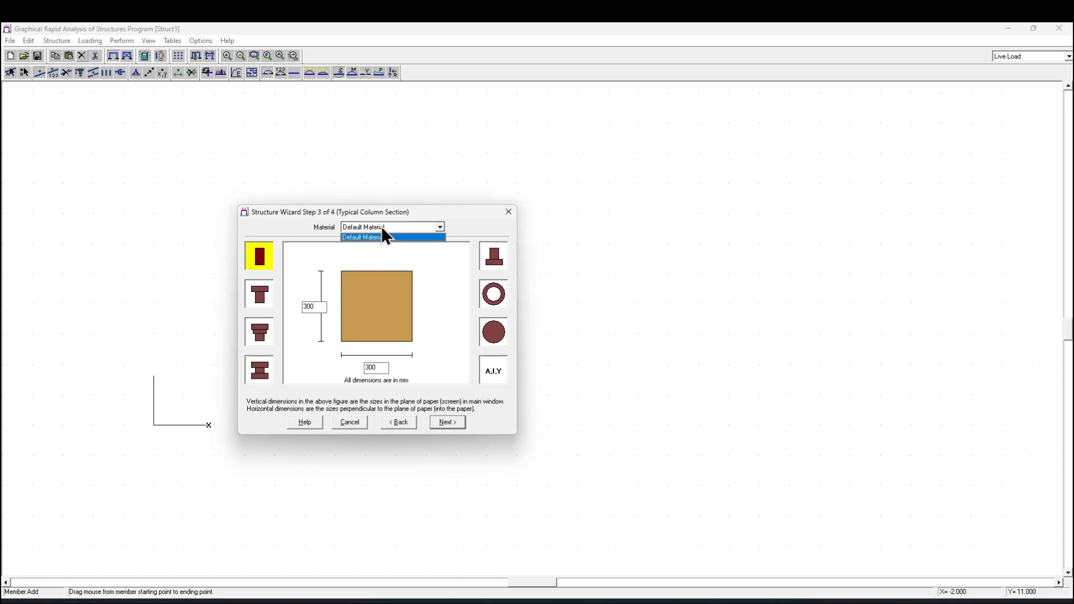
pyautogui.click(382, 227)
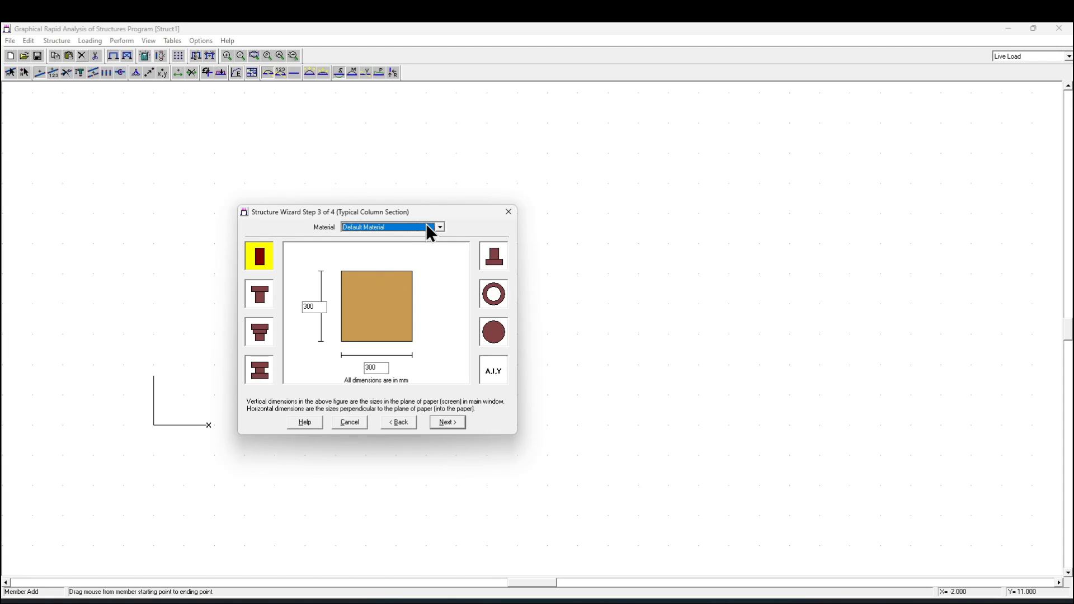
pyautogui.click(260, 262)
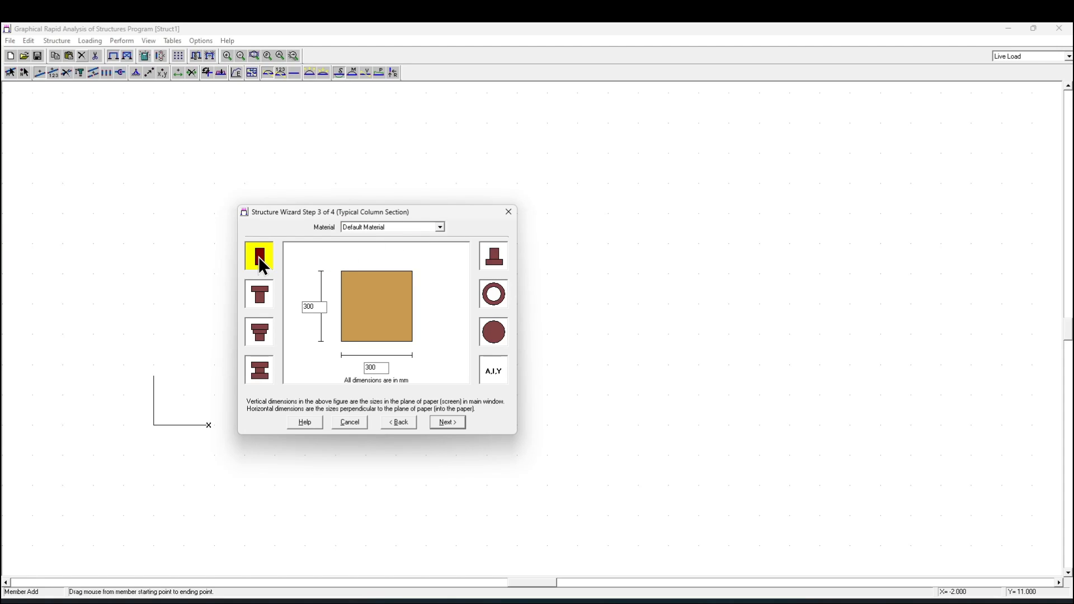
pyautogui.click(264, 298)
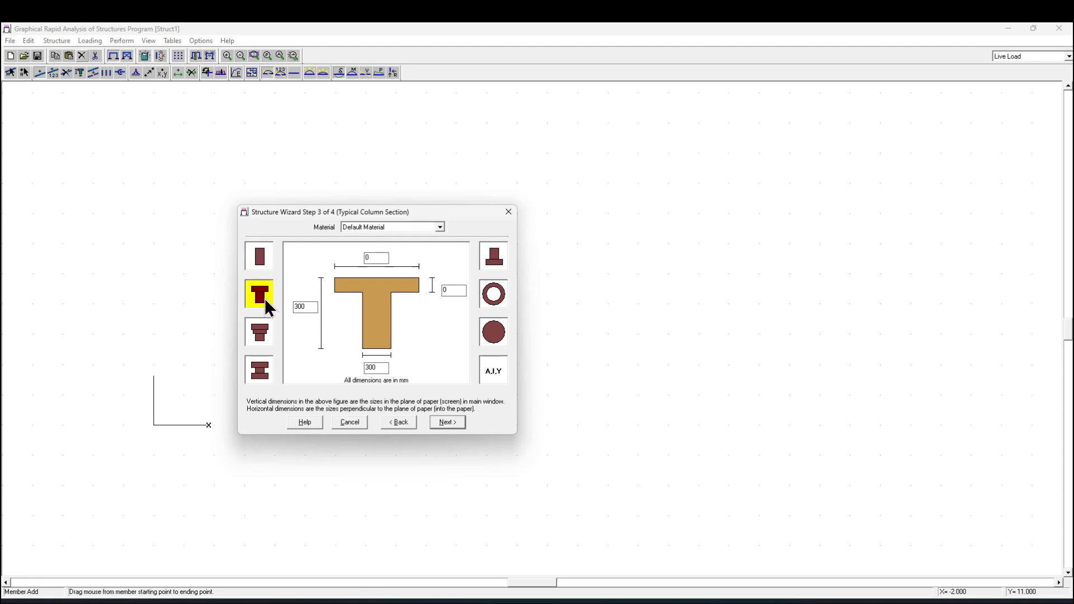
pyautogui.click(264, 258)
pyautogui.click(267, 301)
pyautogui.click(264, 330)
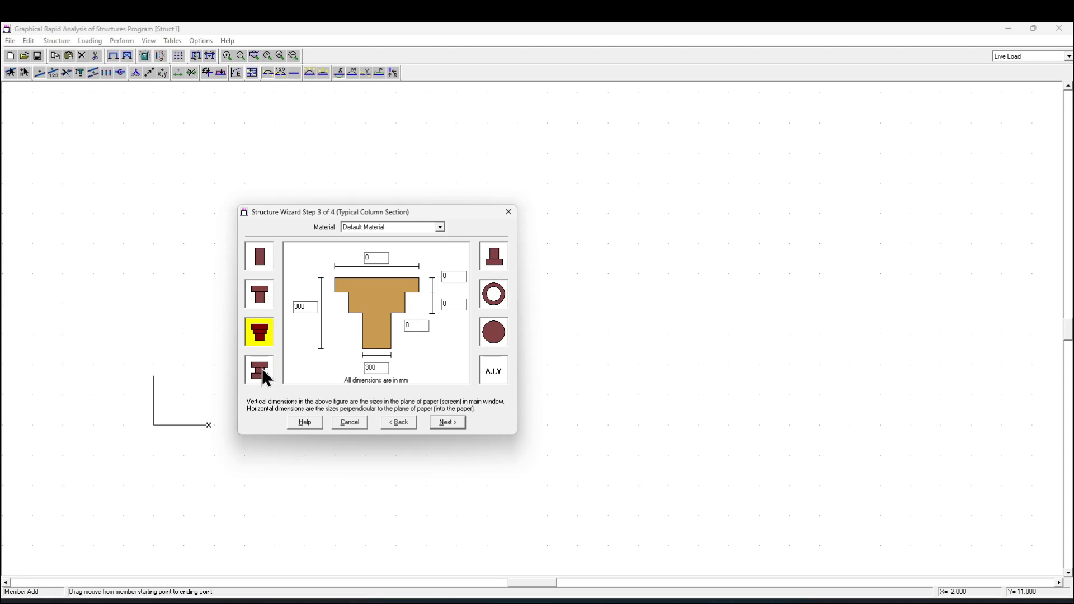
pyautogui.click(263, 372)
pyautogui.click(260, 336)
pyautogui.click(260, 297)
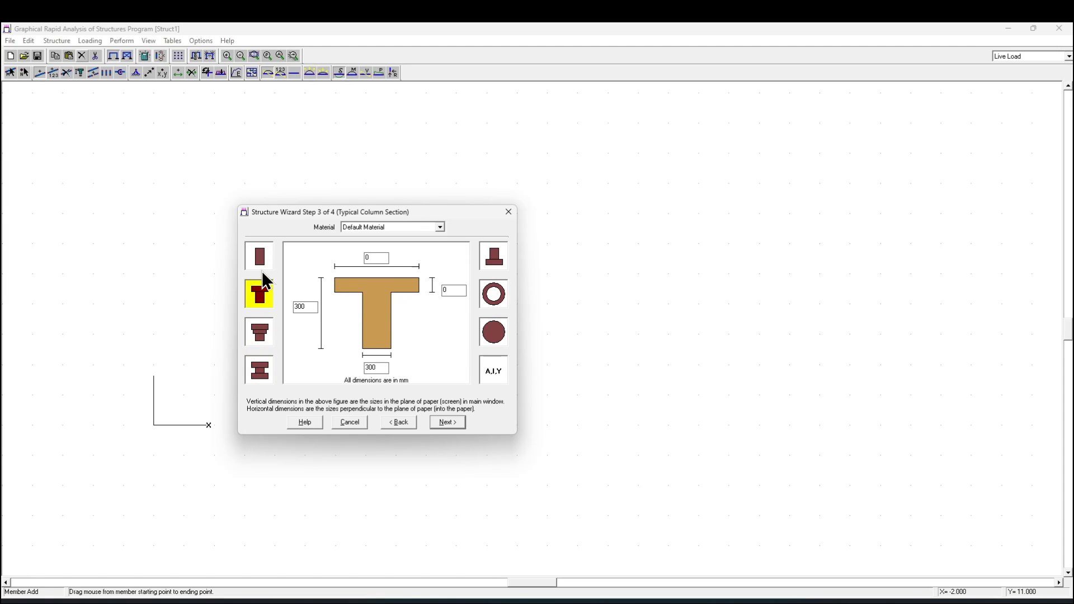
pyautogui.click(260, 261)
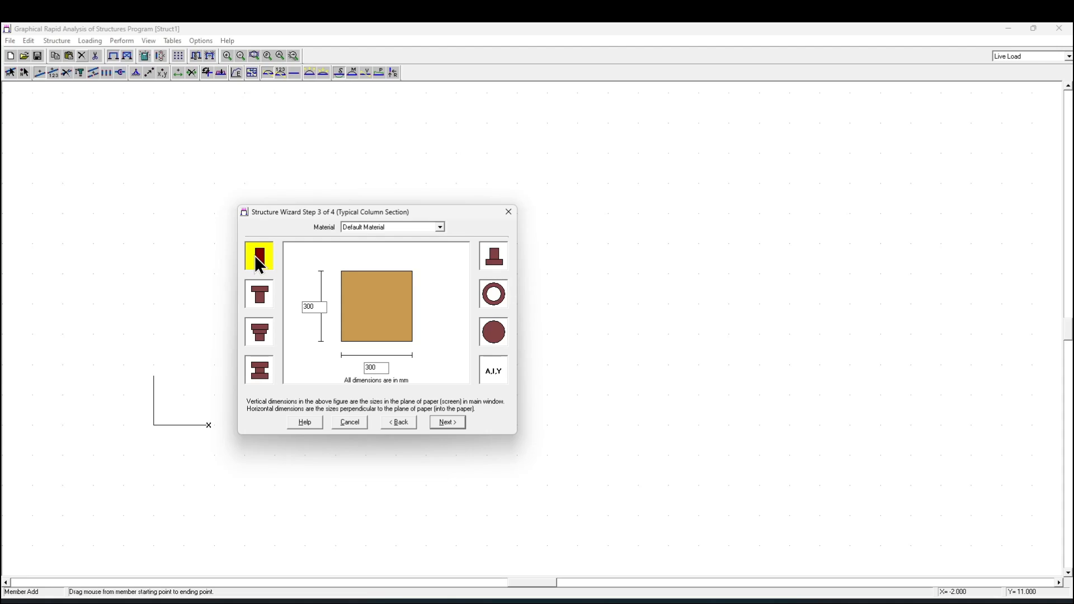
# Accept the 300 by 300 mm rectangular section in Default Material for the typical column and proceed to the typical beam section
pyautogui.doubleClick(317, 307)
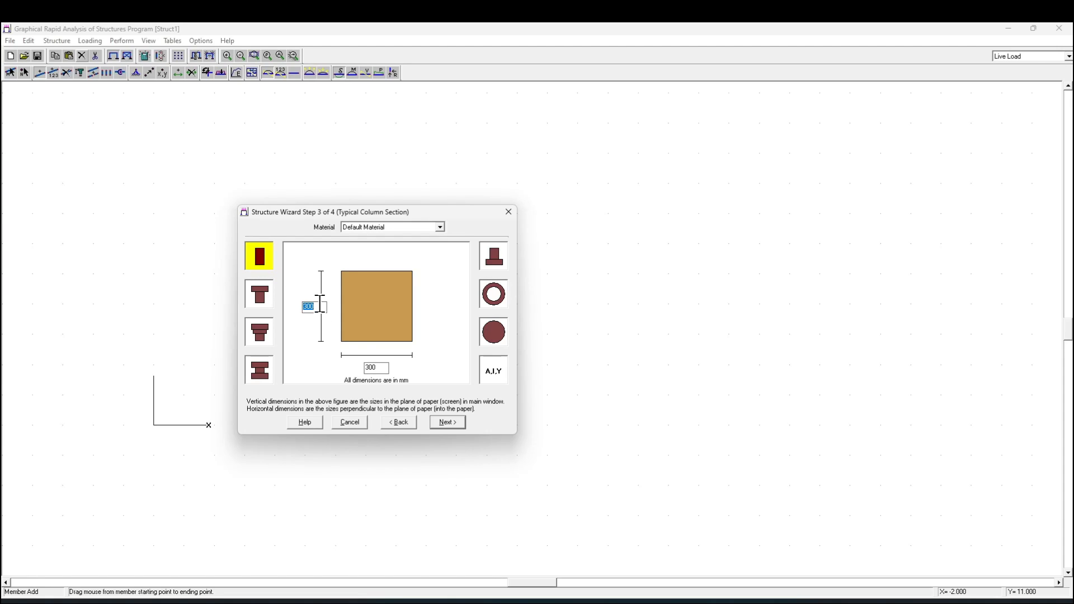
pyautogui.doubleClick(377, 368)
pyautogui.doubleClick(315, 309)
pyautogui.click(319, 307)
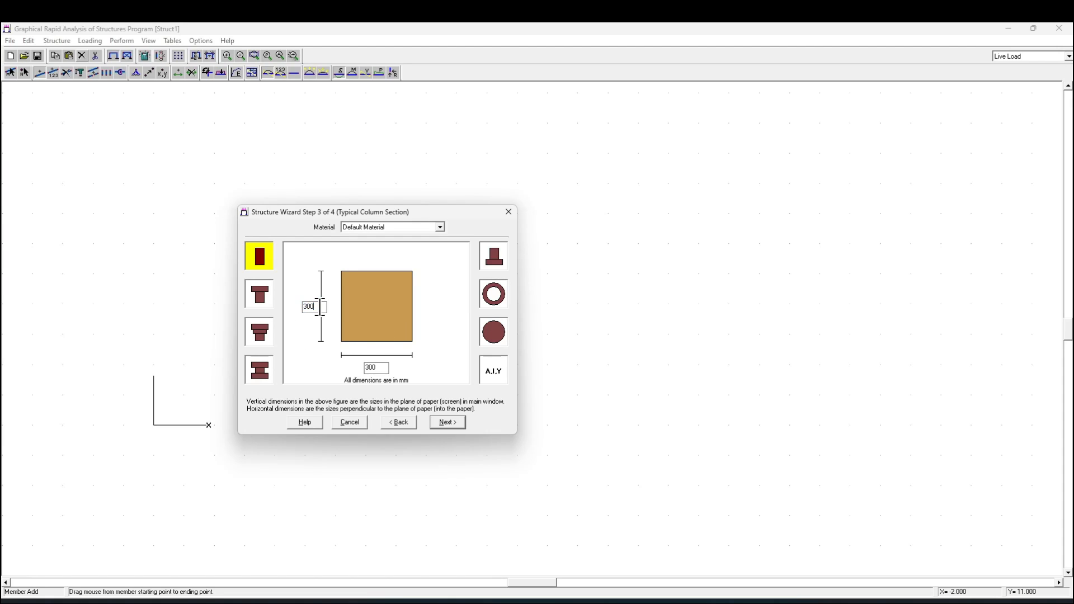
pyautogui.click(382, 369)
pyautogui.click(316, 305)
pyautogui.click(394, 226)
pyautogui.click(394, 226)
pyautogui.click(446, 423)
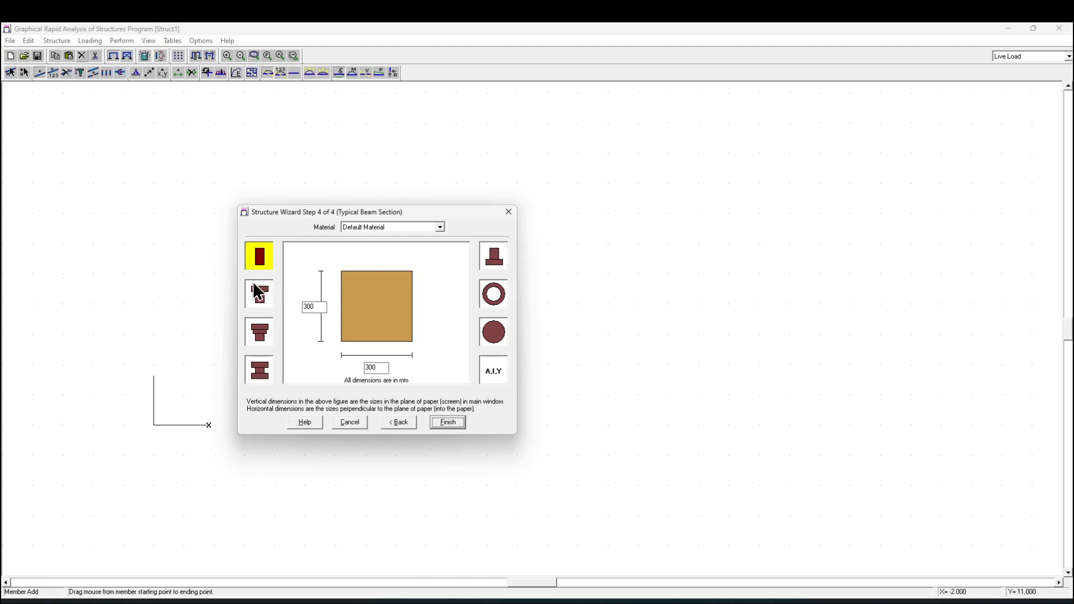
# Choose the T section for the typical beam and examine its depth, web width, flange width and flange thickness entries
pyautogui.click(257, 262)
pyautogui.click(271, 294)
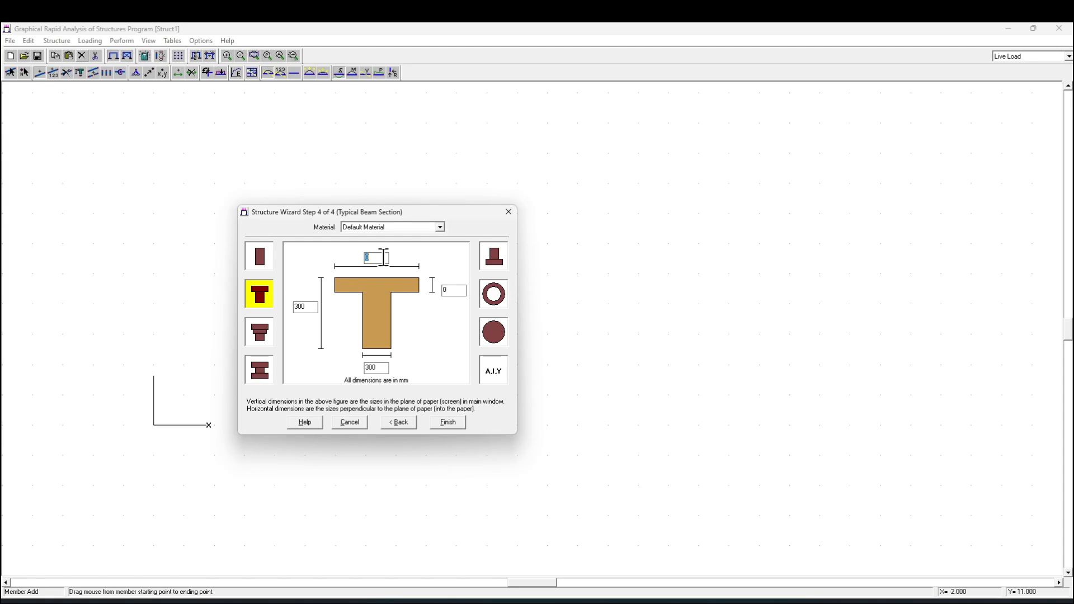
pyautogui.doubleClick(307, 307)
pyautogui.doubleClick(373, 368)
pyautogui.doubleClick(453, 290)
pyautogui.doubleClick(376, 258)
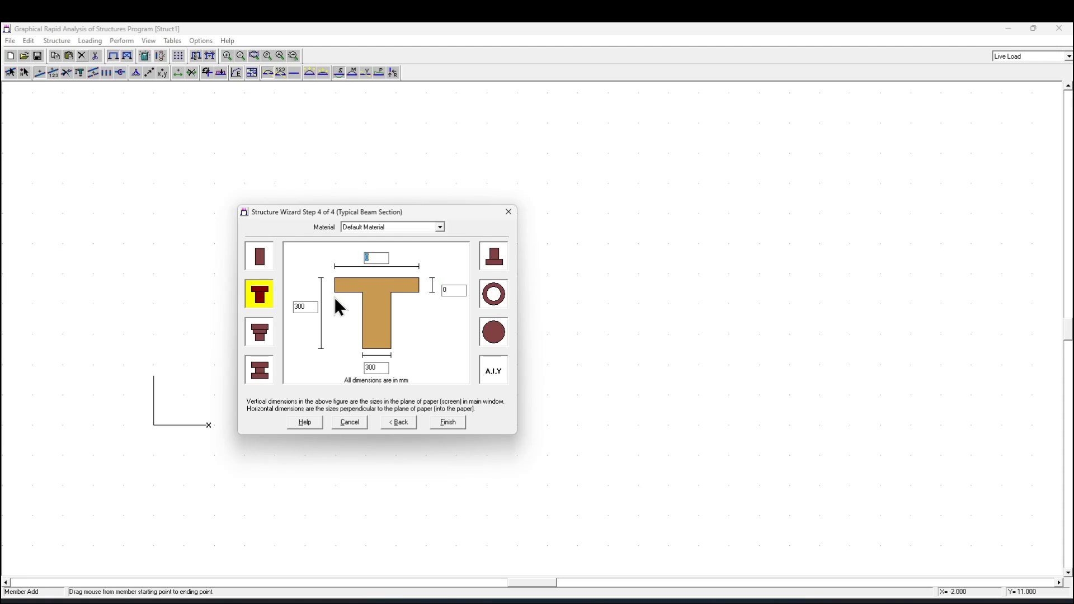
pyautogui.doubleClick(306, 306)
pyautogui.doubleClick(374, 368)
pyautogui.doubleClick(455, 290)
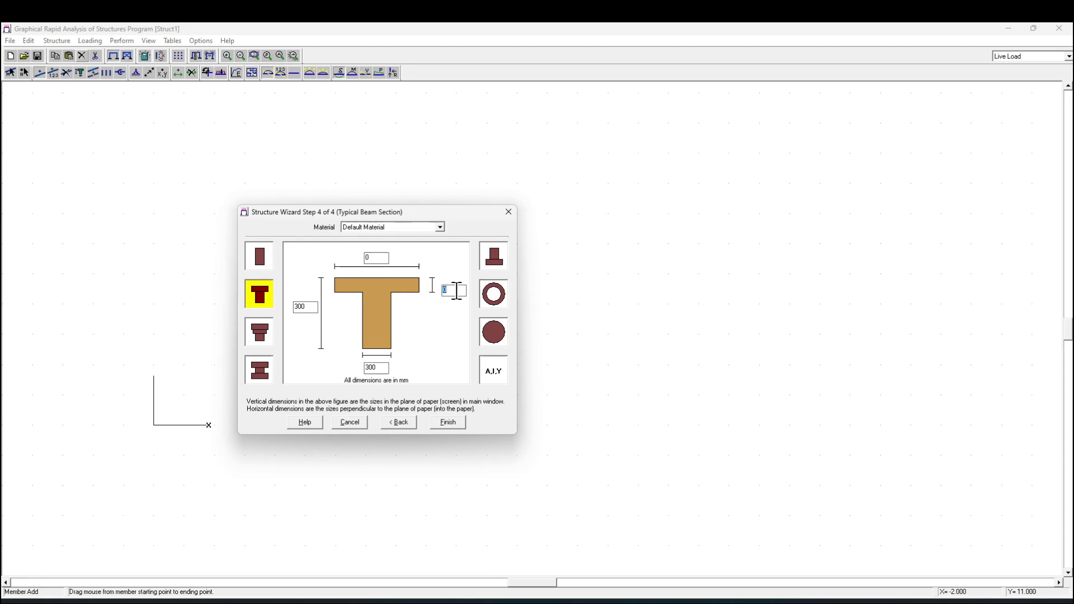
pyautogui.click(269, 285)
# Set the T beam's flange width to 1200 mm, web width to 250 mm and flange thickness to 100 mm, enter its depth, and generate the frame
pyautogui.doubleClick(387, 258)
pyautogui.write('1200')
pyautogui.doubleClick(385, 367)
pyautogui.write('250')
pyautogui.doubleClick(314, 309)
pyautogui.write('4')
pyautogui.doubleClick(458, 291)
pyautogui.write('100')
pyautogui.click(448, 423)
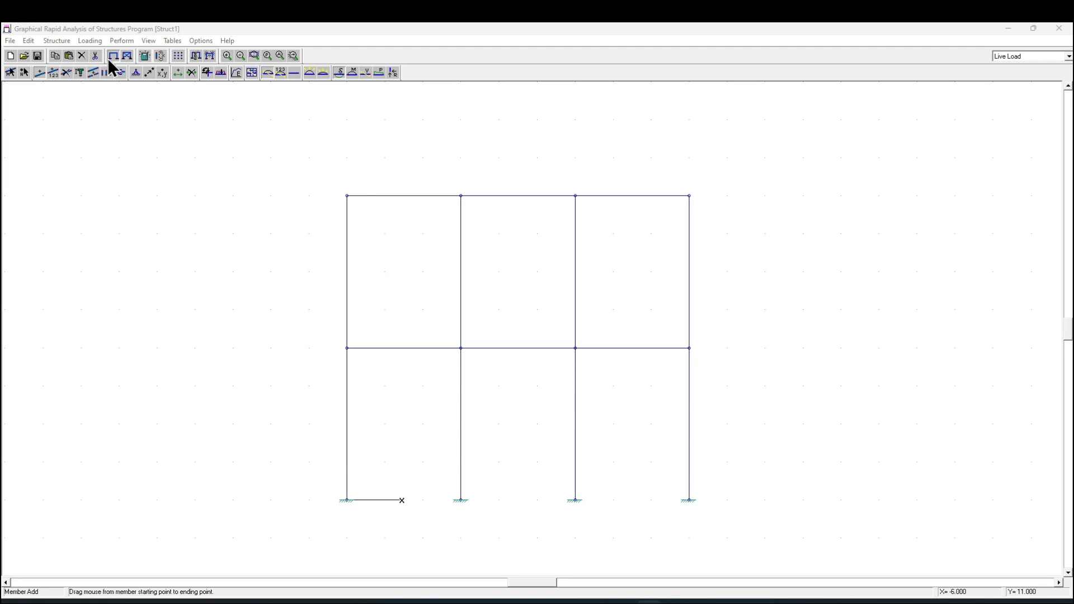
# Assign a fixed support to node 1 at the base of the leftmost column
pyautogui.click(55, 43)
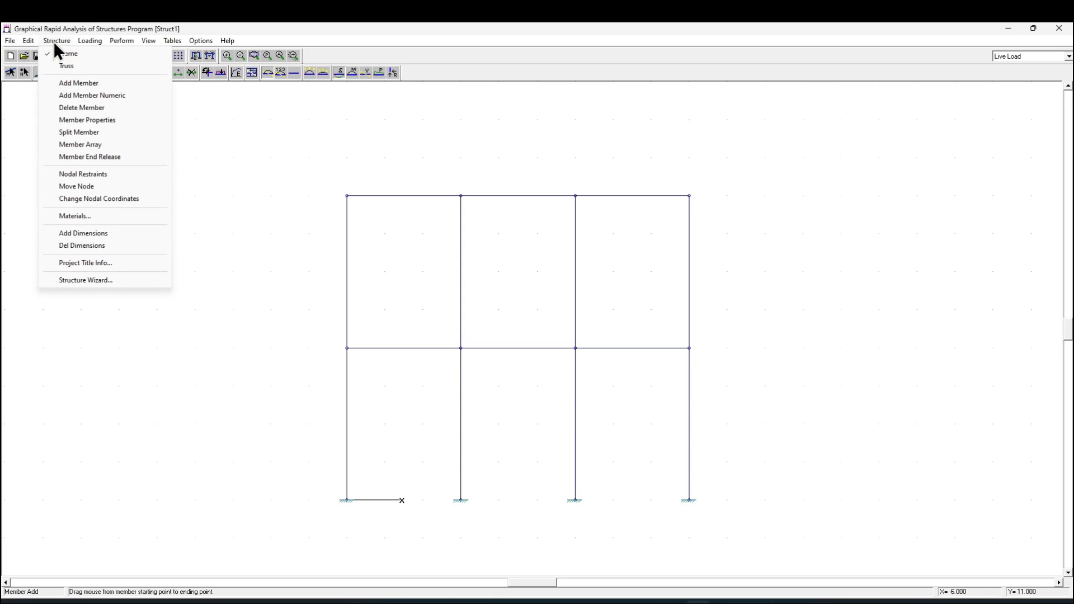
pyautogui.click(103, 174)
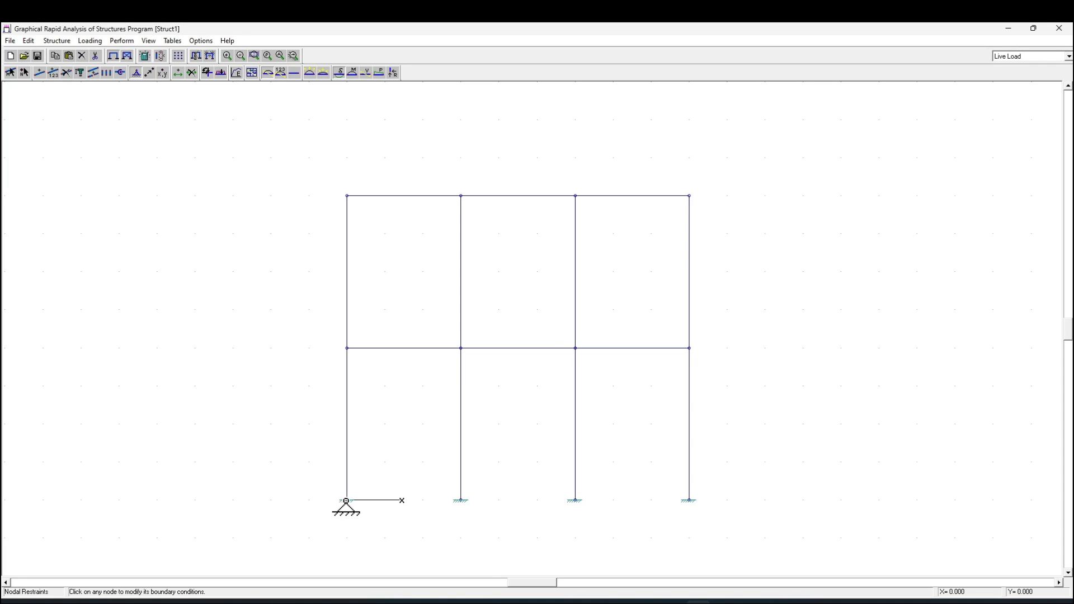
pyautogui.click(347, 502)
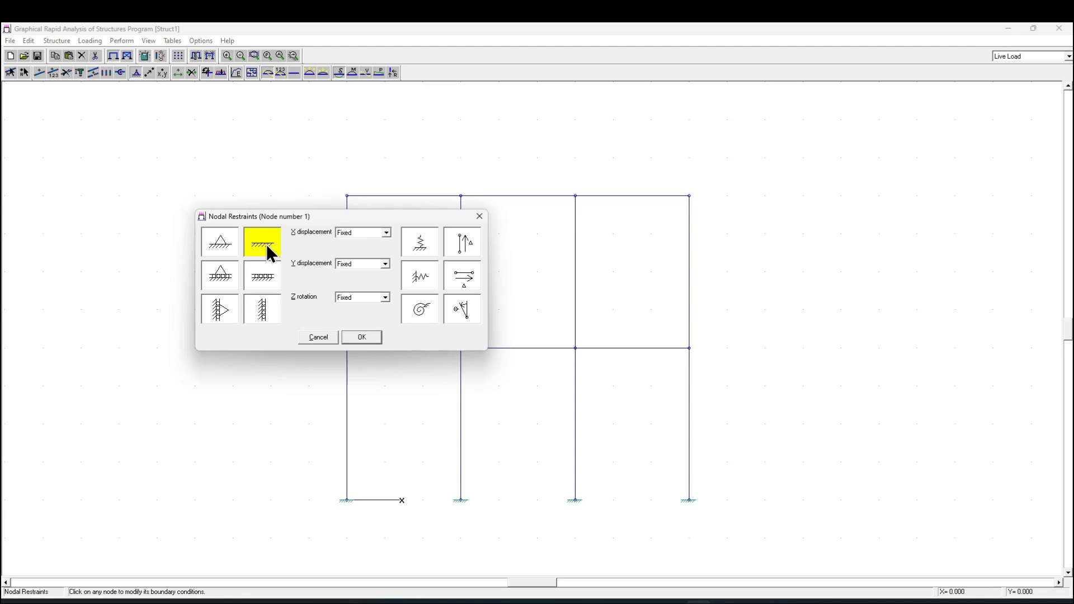
pyautogui.click(356, 340)
pyautogui.click(348, 501)
pyautogui.click(257, 243)
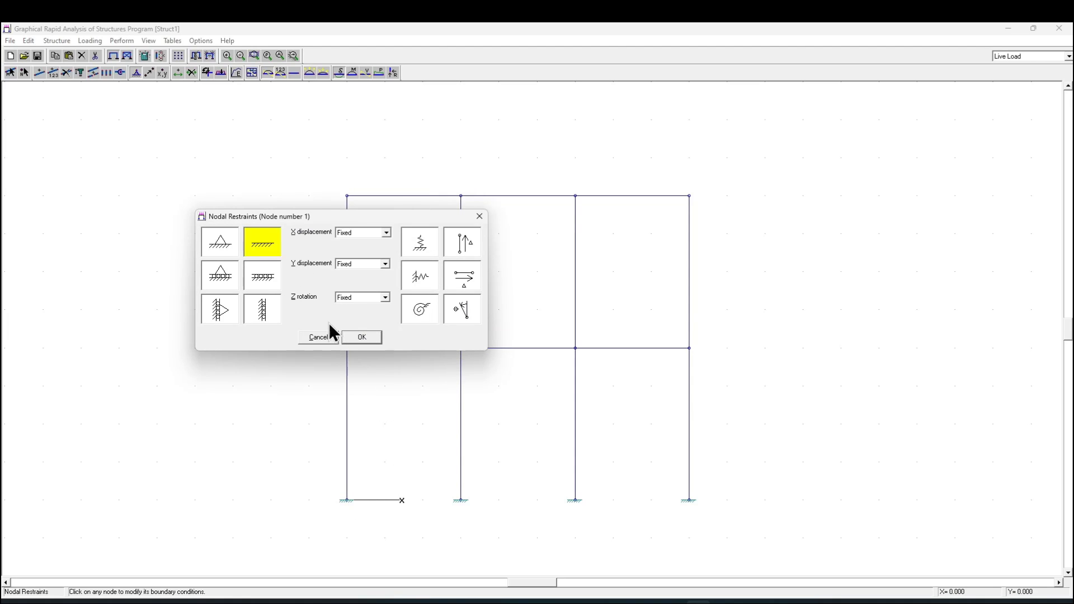
pyautogui.click(362, 343)
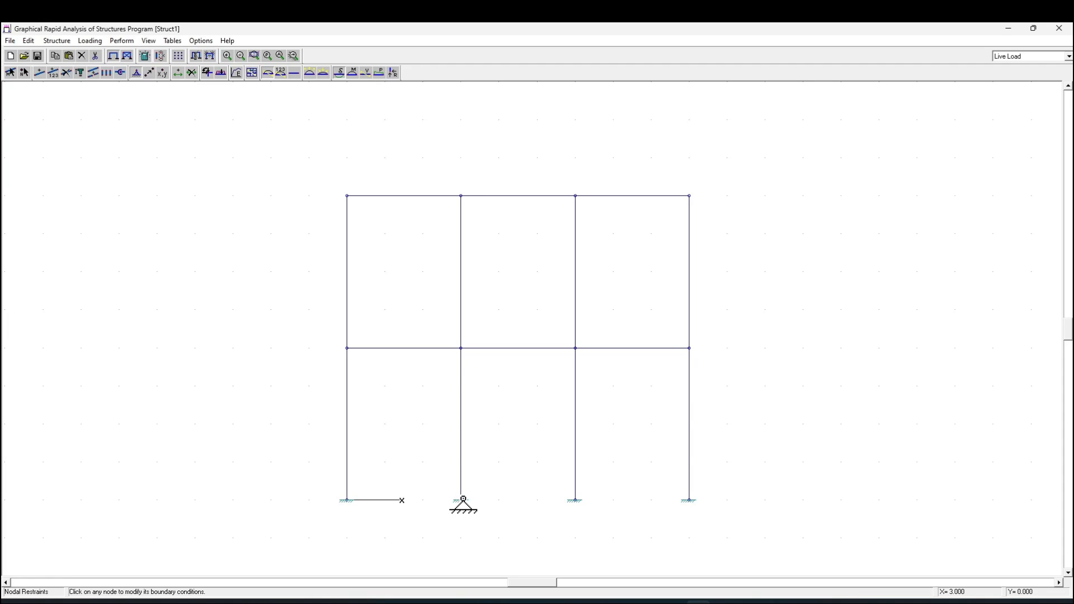
# Try a pinned support at node 3, the second column's base, and restore its fixed support
pyautogui.click(462, 500)
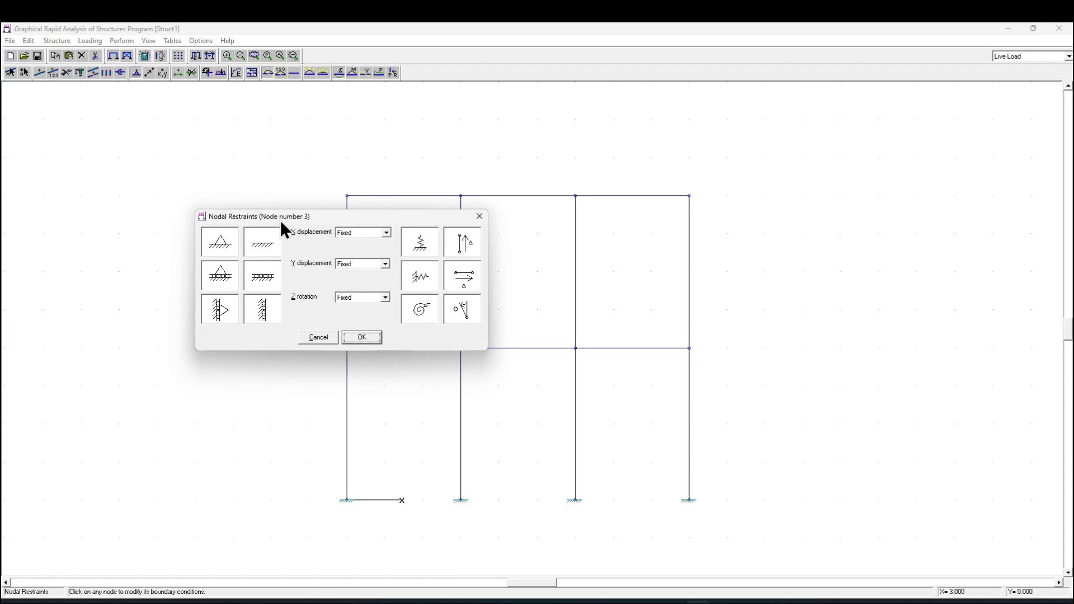
pyautogui.click(214, 242)
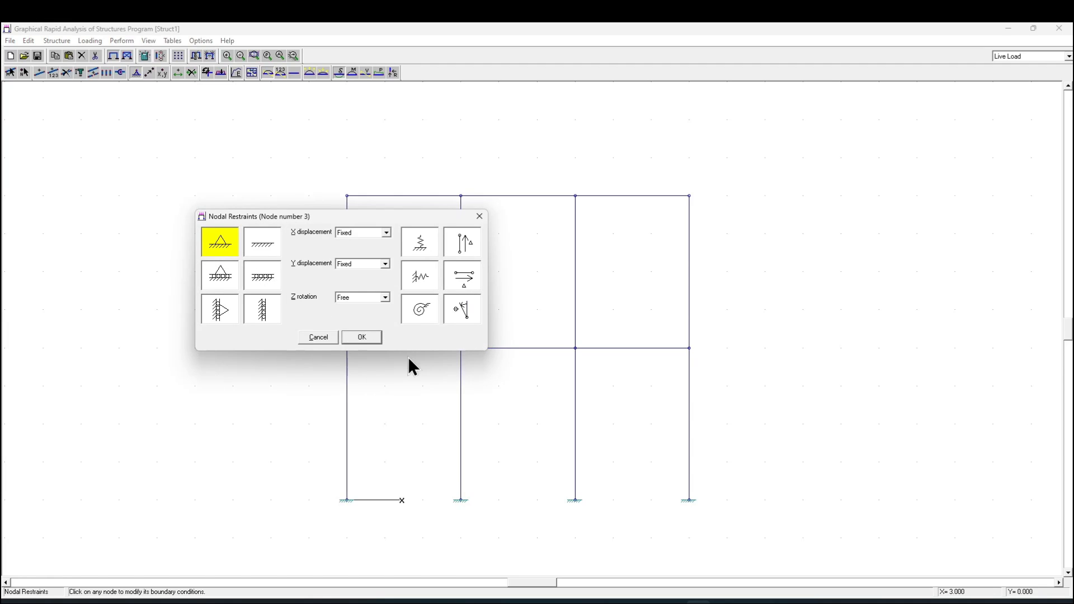
pyautogui.click(373, 343)
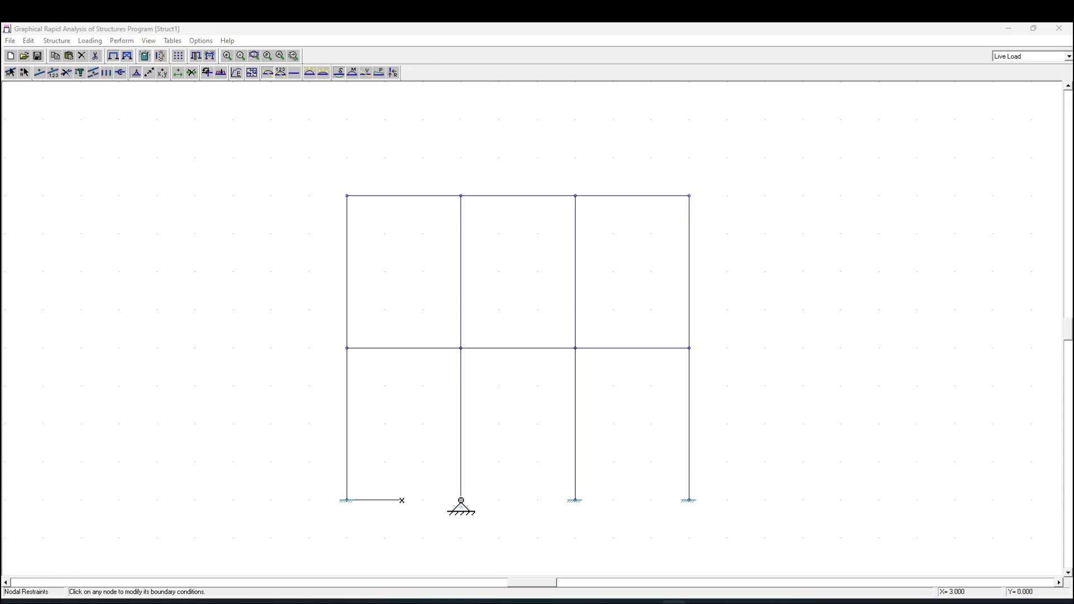
pyautogui.click(461, 501)
pyautogui.click(250, 243)
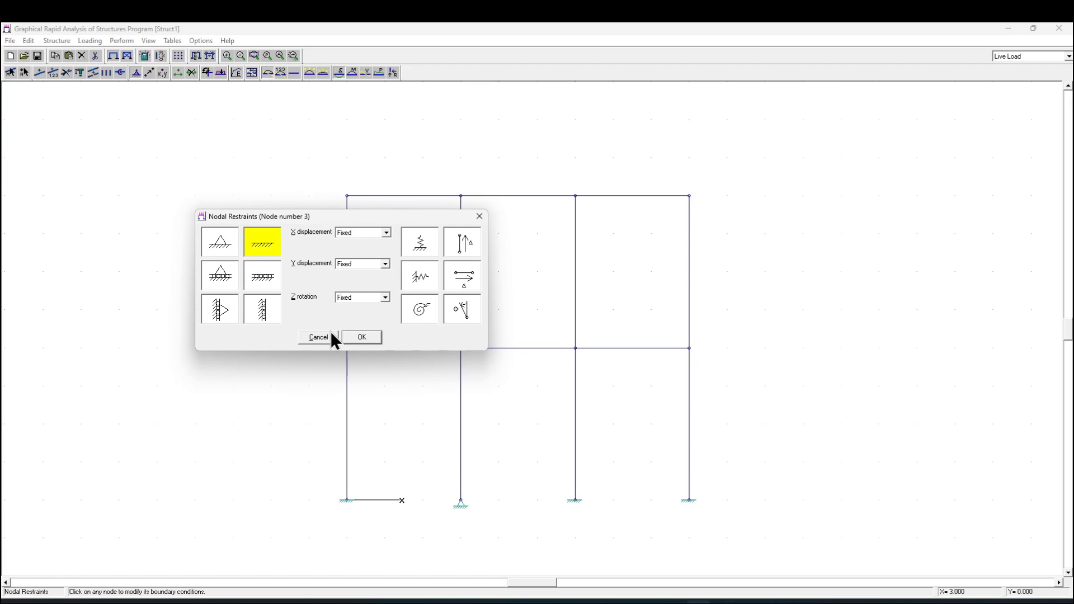
pyautogui.click(367, 338)
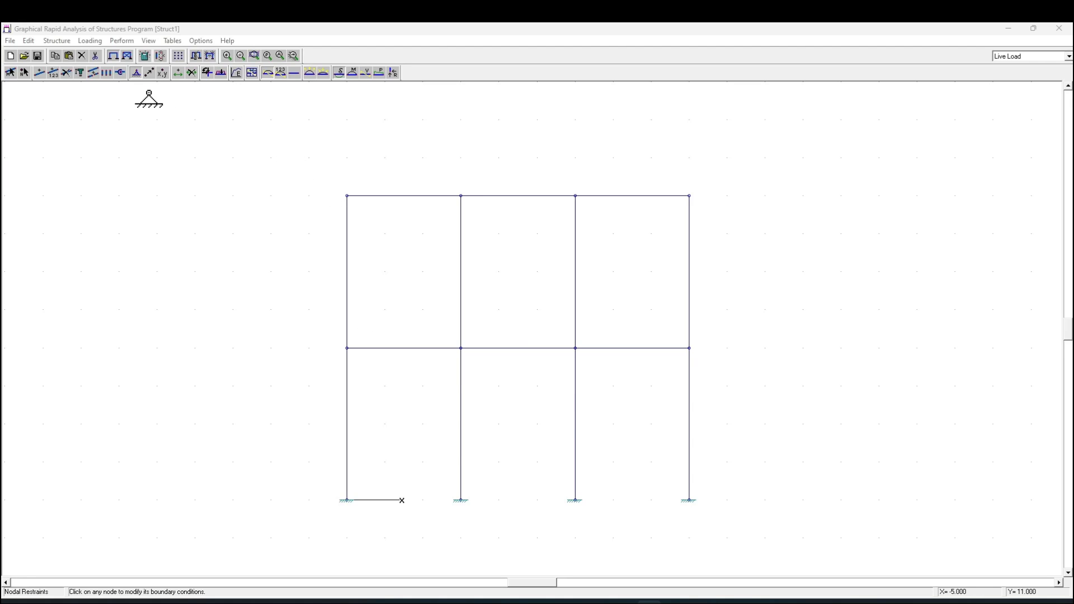
# Add dimensions below the frame for each of the three bays between adjacent column bases
pyautogui.click(134, 71)
pyautogui.click(57, 40)
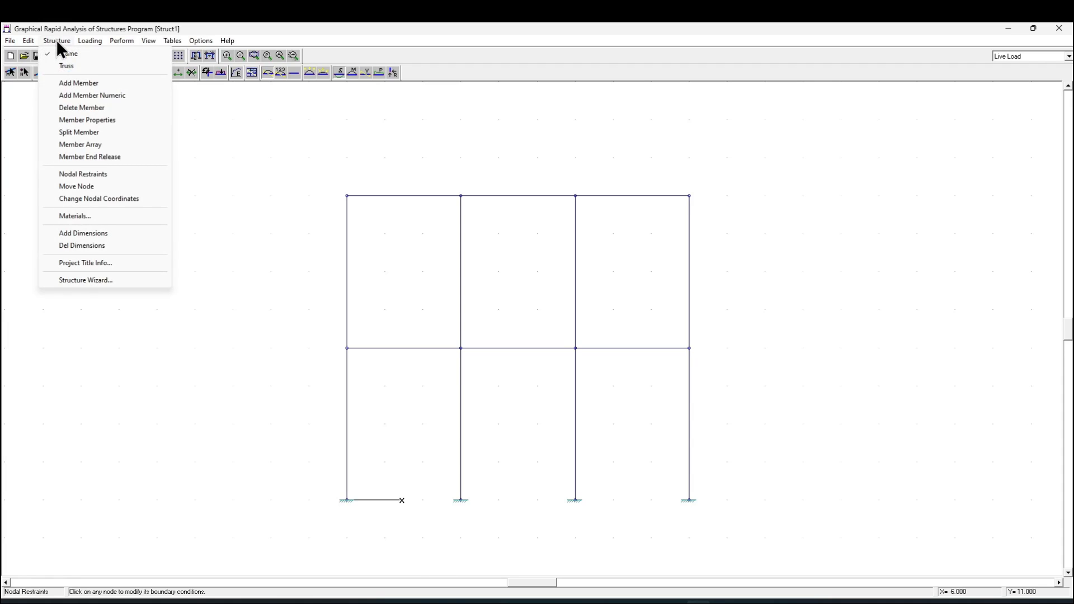
pyautogui.click(100, 235)
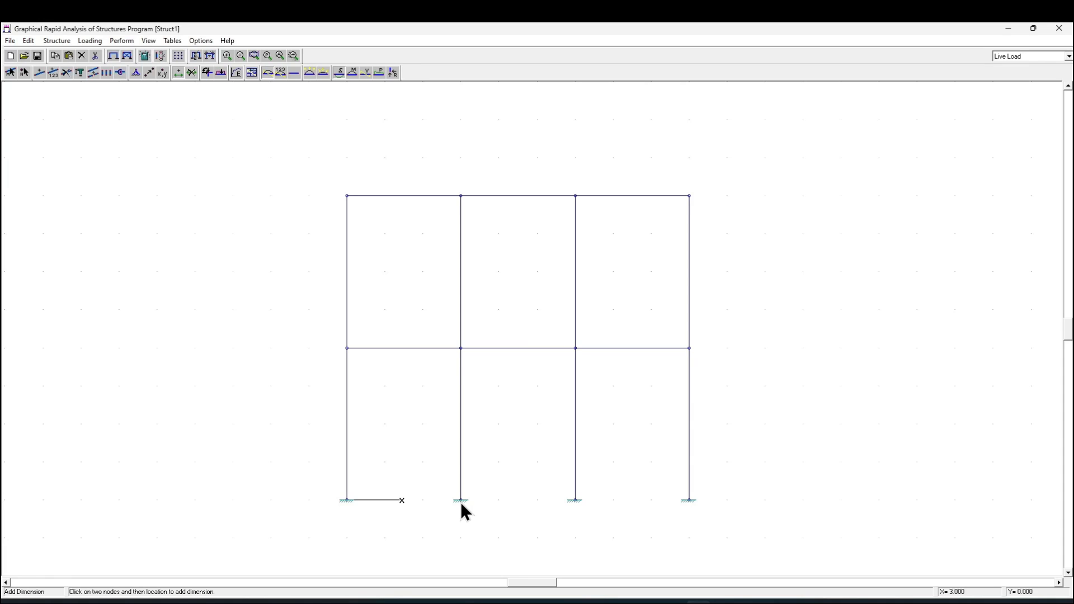
pyautogui.click(429, 538)
pyautogui.click(526, 540)
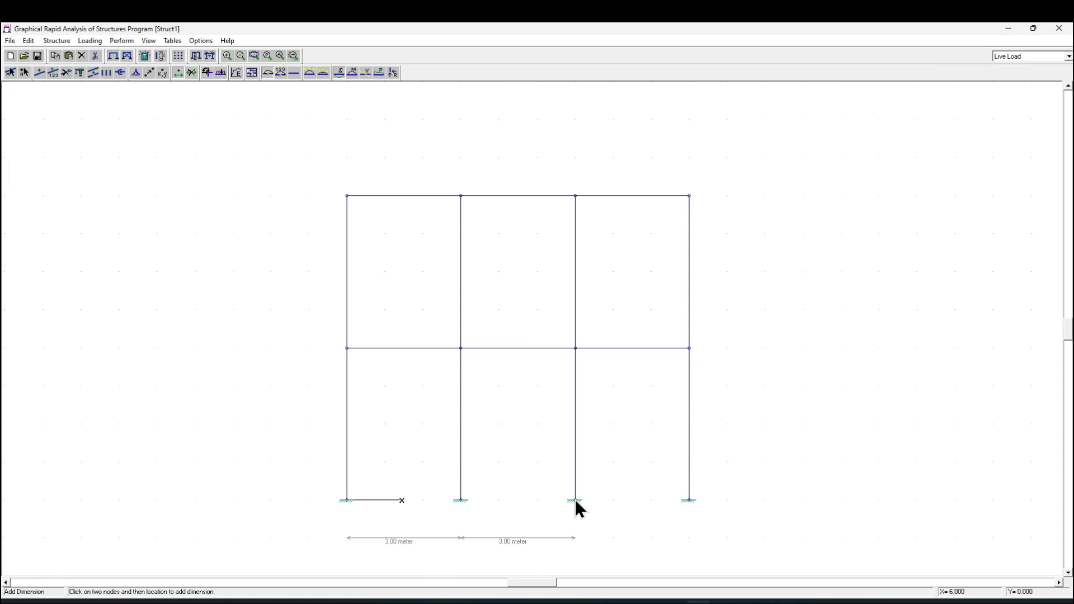
pyautogui.click(690, 500)
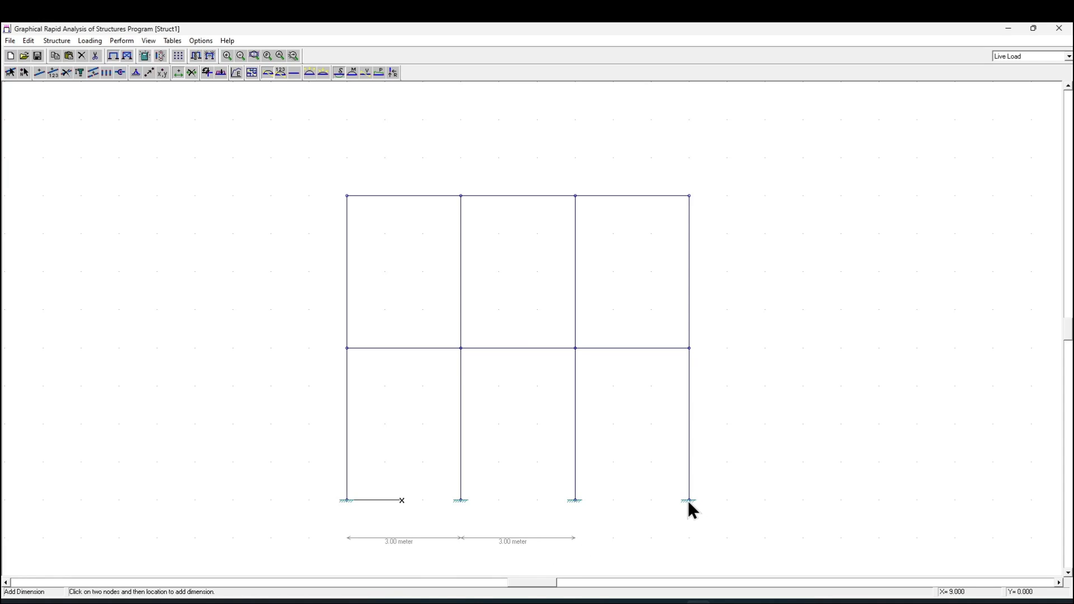
pyautogui.click(641, 541)
# Add height dimensions for the lower and upper stories beside the rightmost column
pyautogui.click(725, 426)
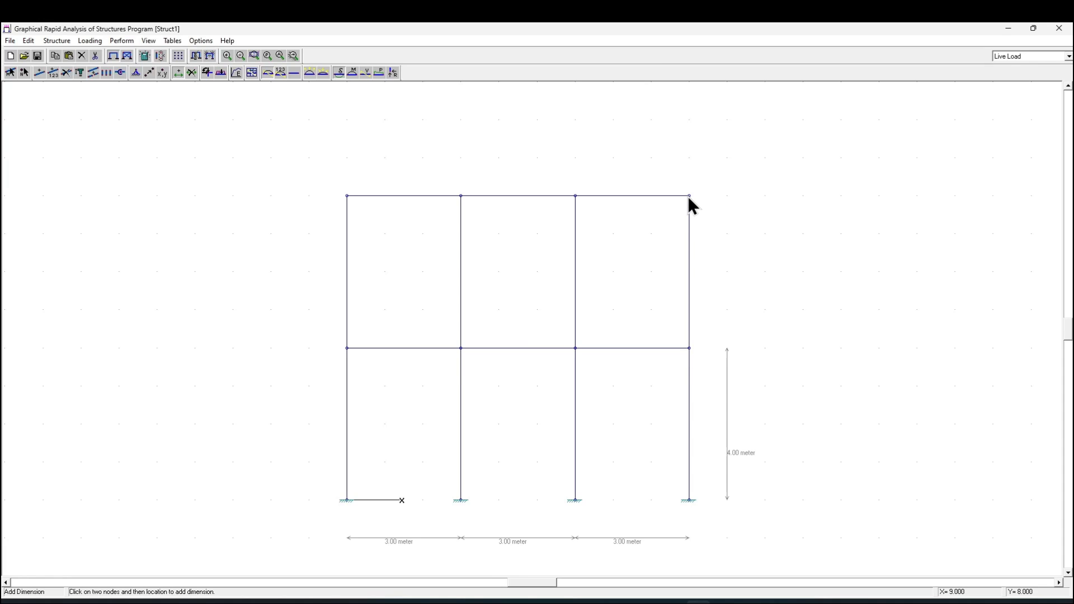
pyautogui.click(729, 252)
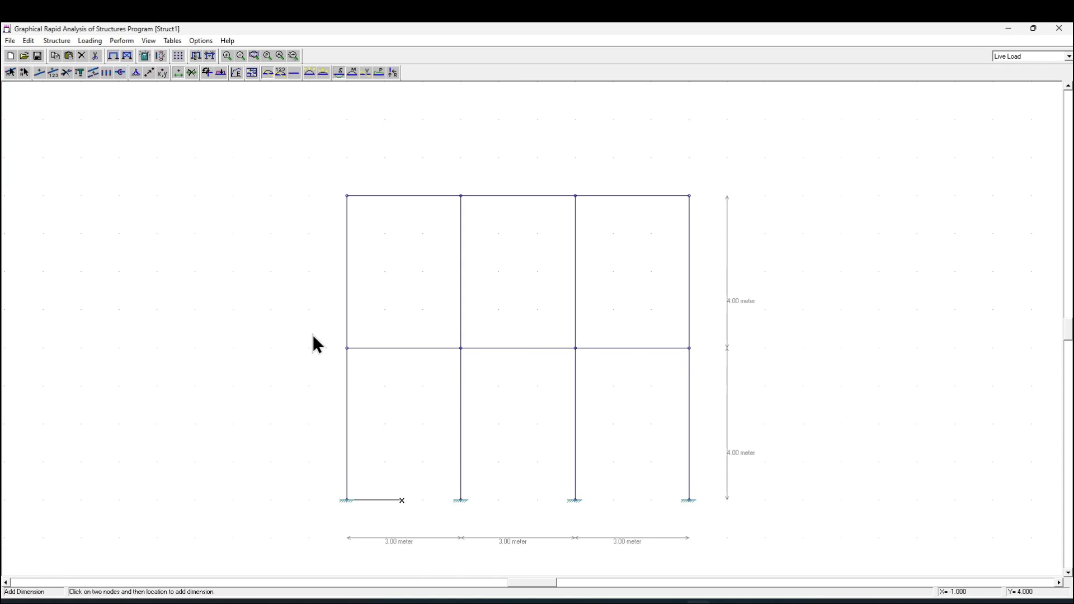
pyautogui.click(674, 602)
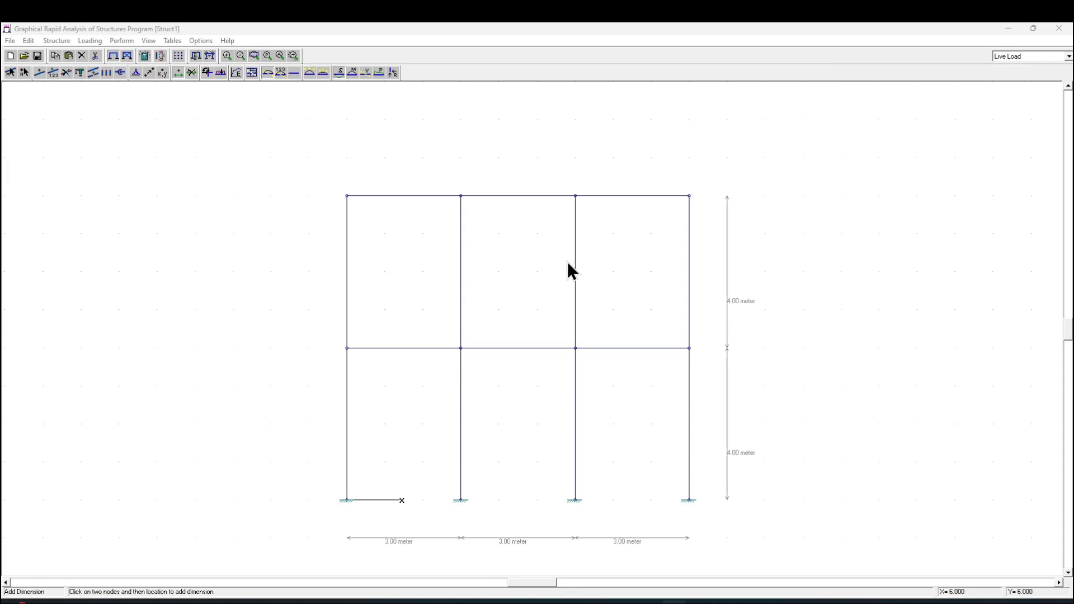
# Try deleting the upper story's height dimension, and restore the story dimensions beside the rightmost column
pyautogui.click(192, 72)
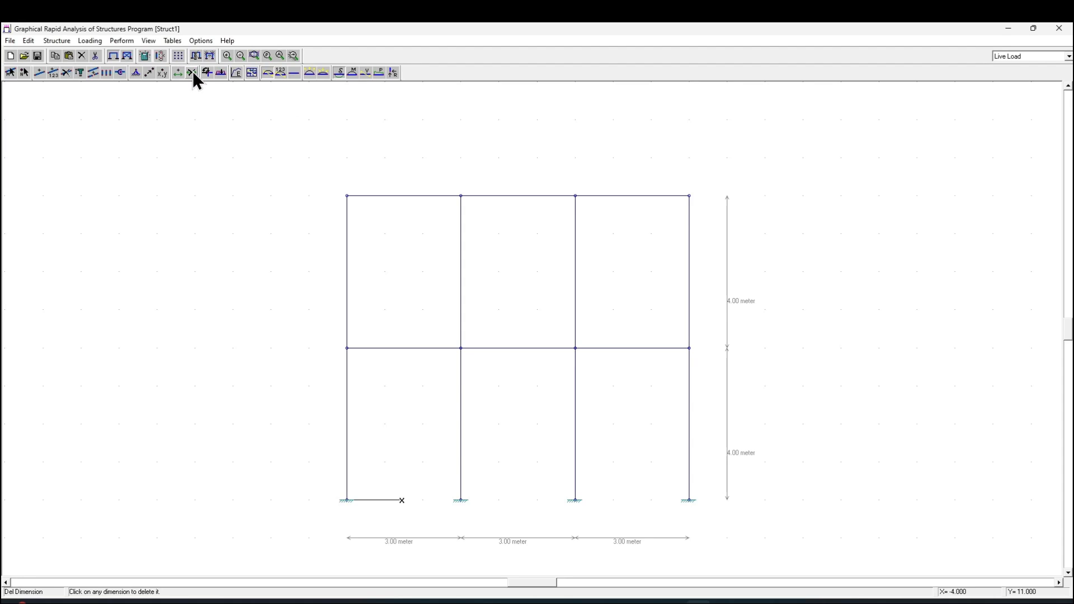
pyautogui.click(728, 272)
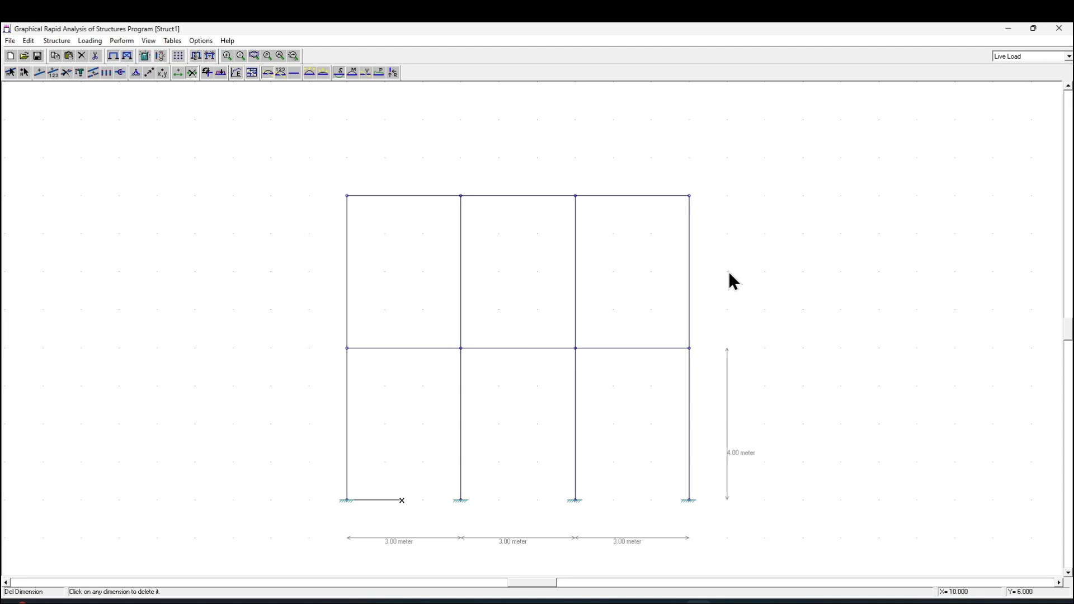
pyautogui.click(729, 384)
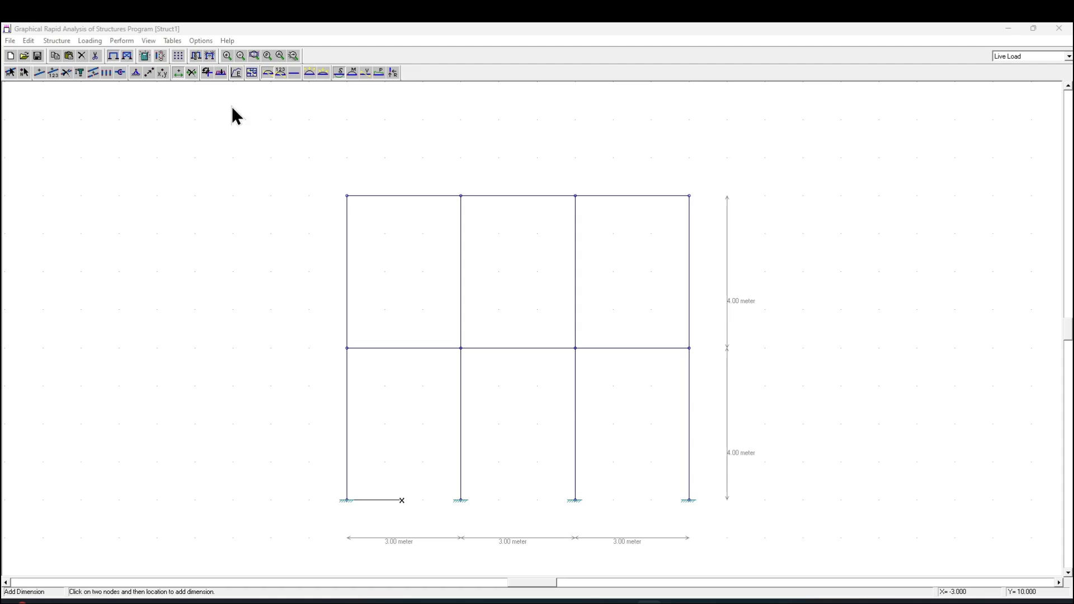
# Show the node numbers and member numbers on the frame
pyautogui.click(149, 41)
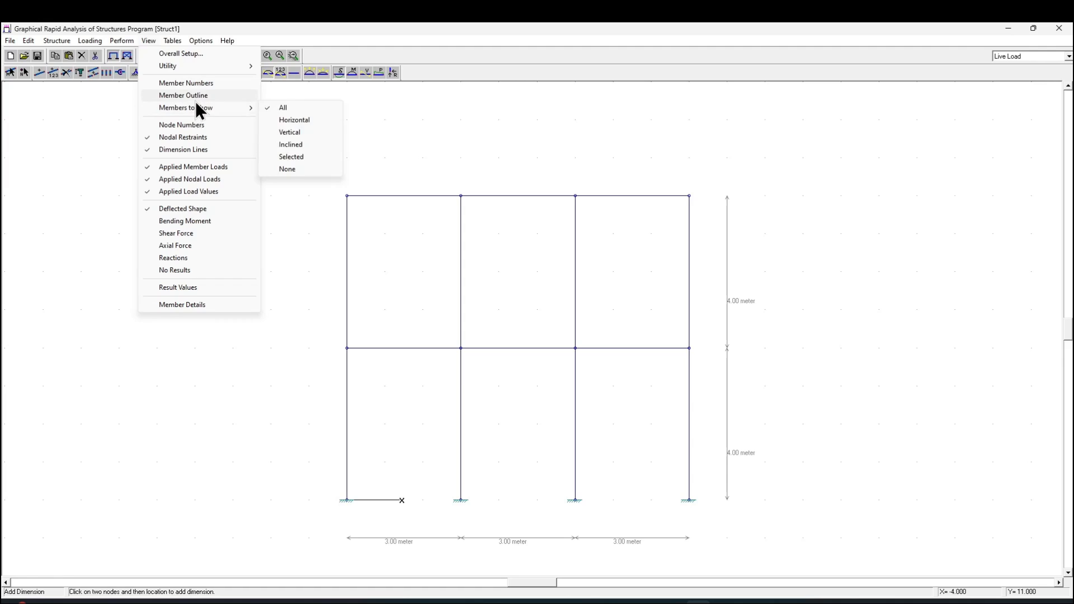
pyautogui.click(185, 125)
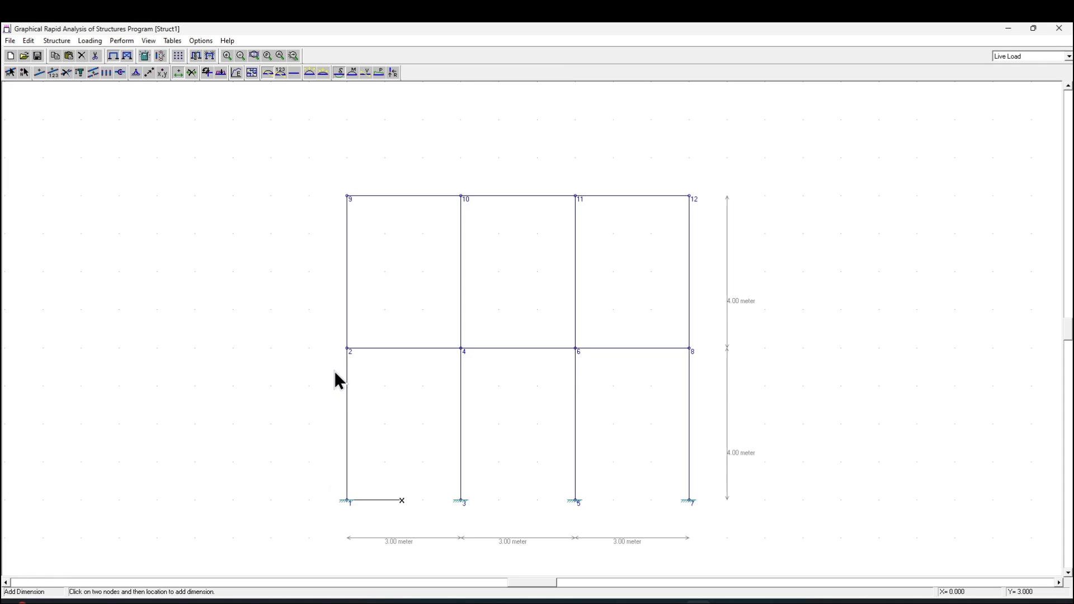
pyautogui.click(149, 42)
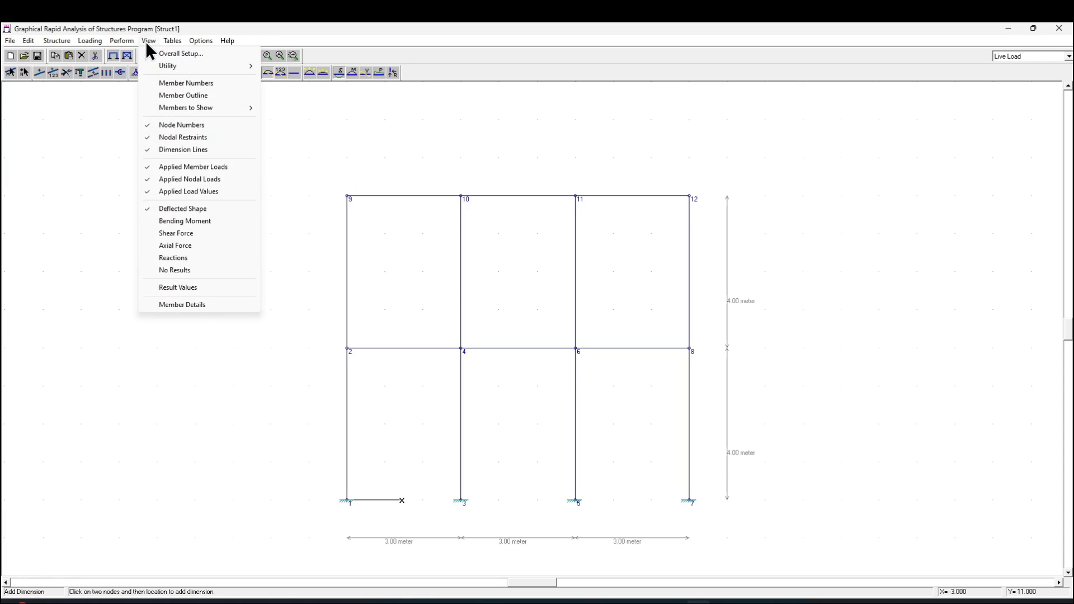
pyautogui.click(167, 84)
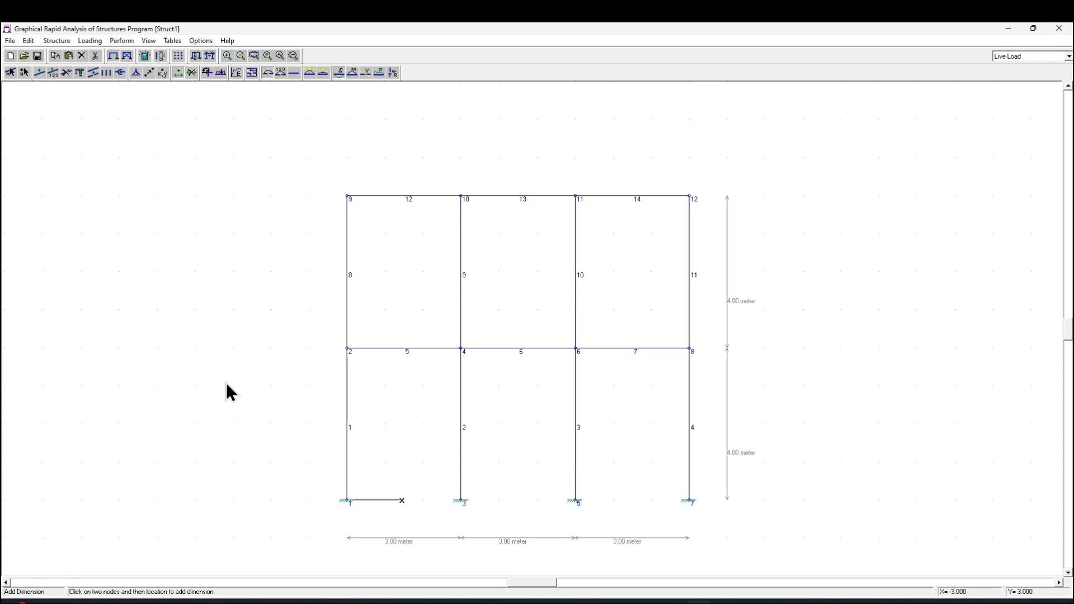
# Change the nodal coordinates of node 12 at the upper end of the rightmost column to Y = 7 m
pyautogui.click(24, 72)
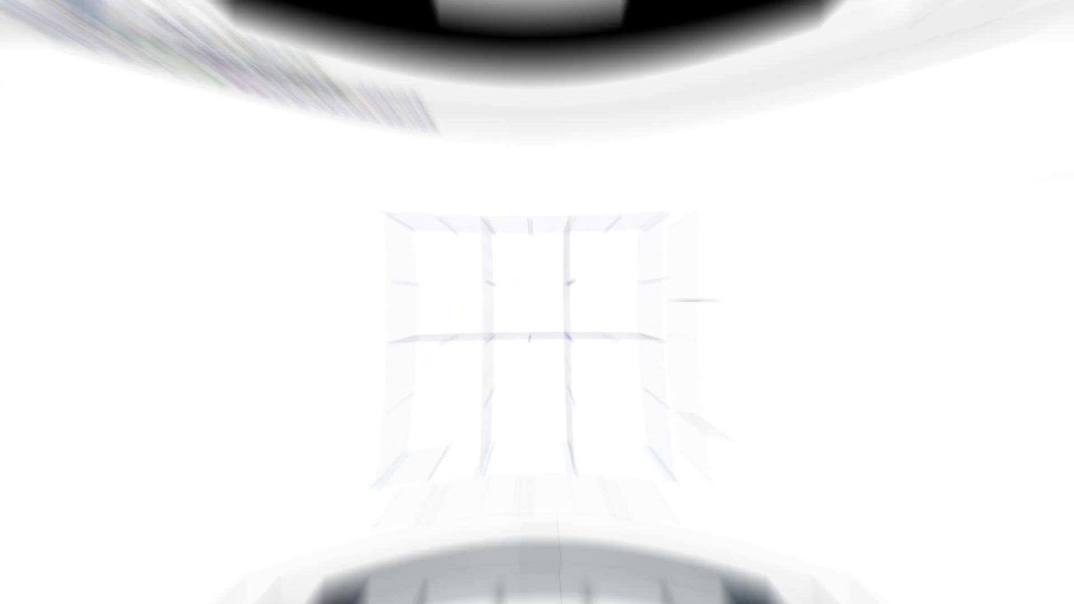
pyautogui.click(57, 41)
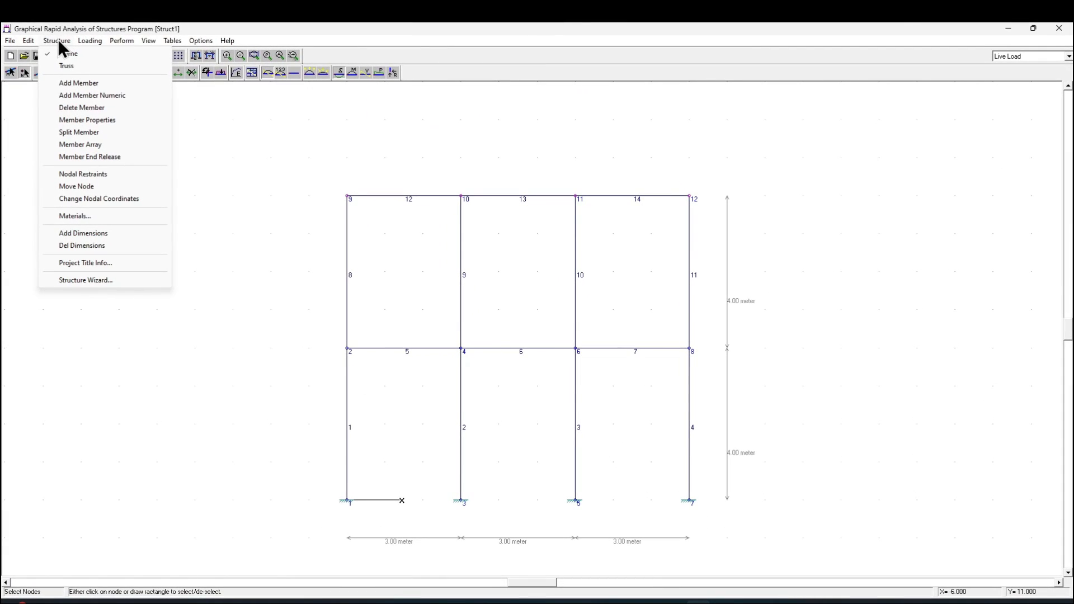
pyautogui.click(98, 199)
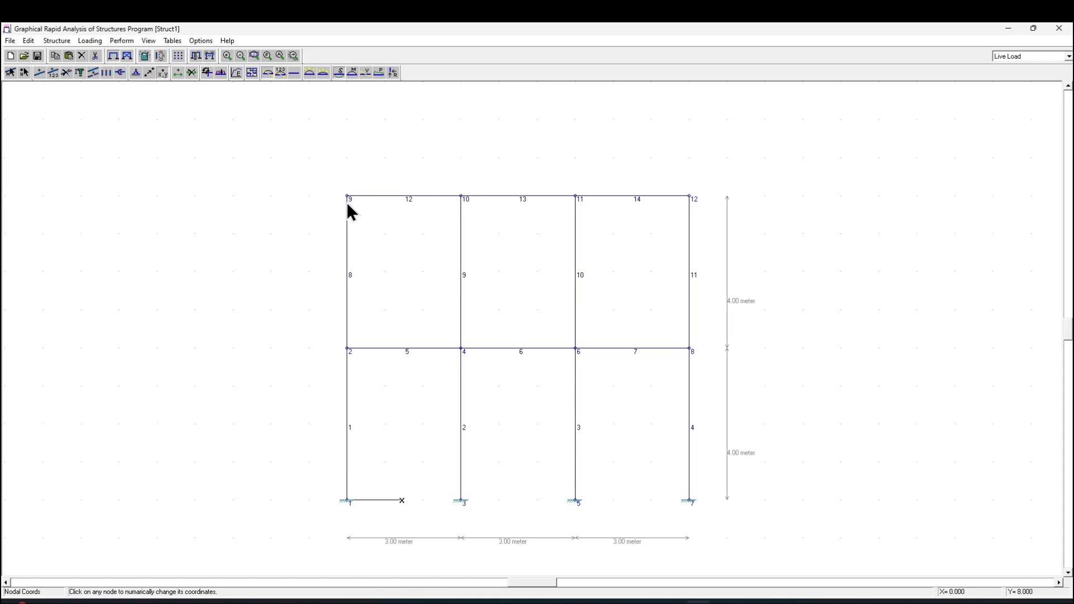
pyautogui.click(689, 196)
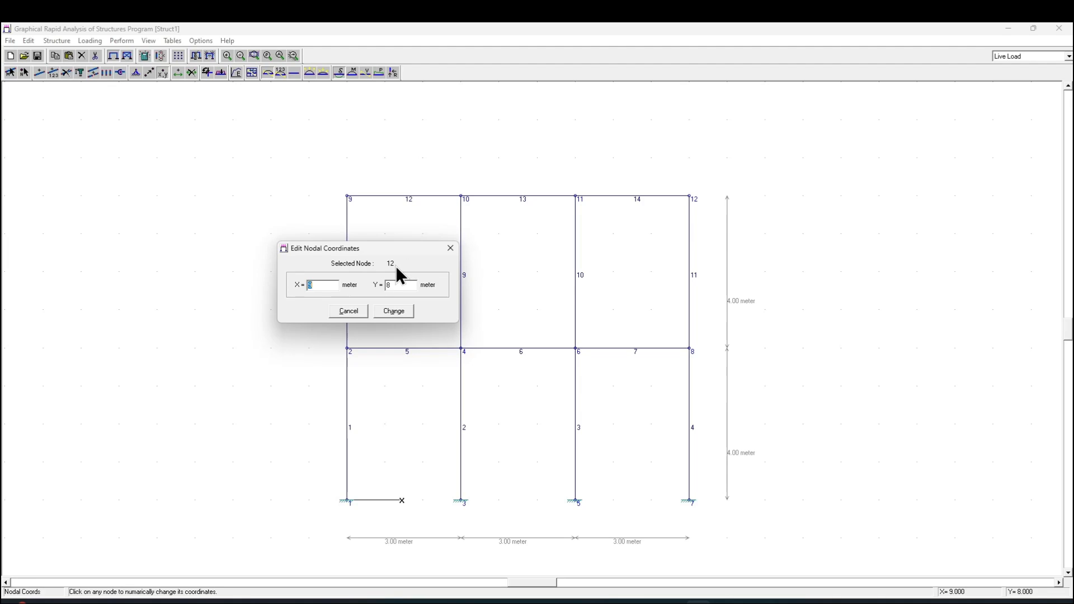
pyautogui.doubleClick(400, 285)
pyautogui.write('7')
pyautogui.click(398, 312)
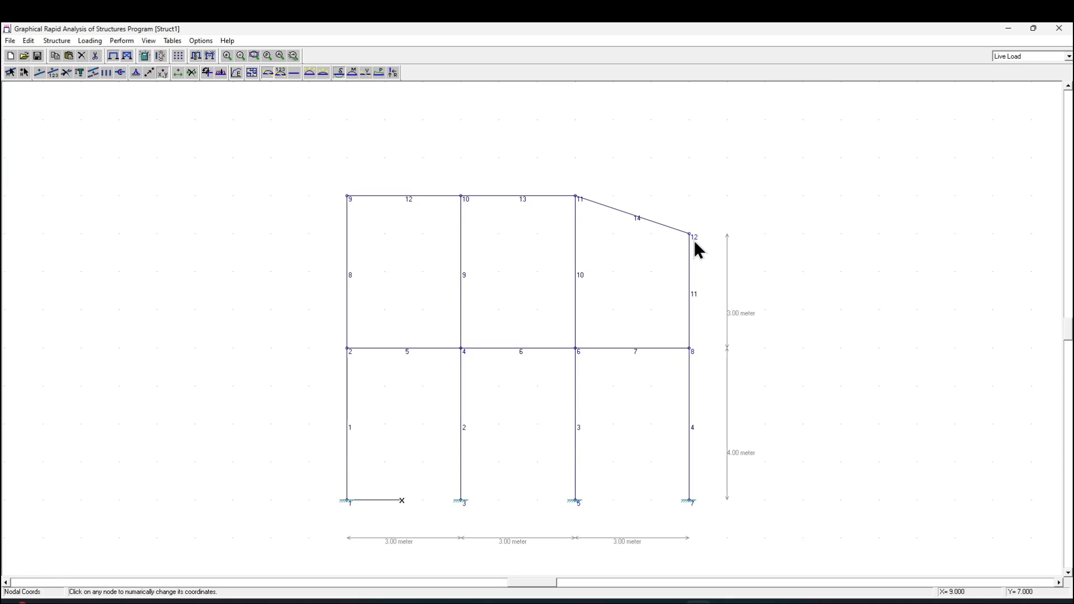
# Set the Y coordinate of the remaining roof nodes 11, 10 and 9 to 7 m
pyautogui.click(576, 197)
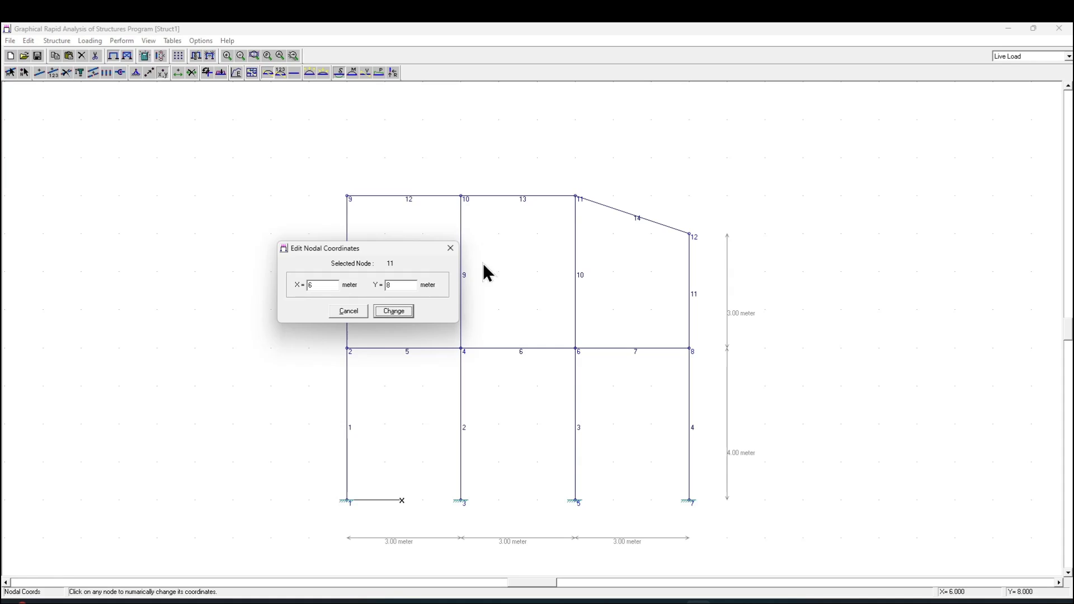
pyautogui.write('7')
pyautogui.click(396, 314)
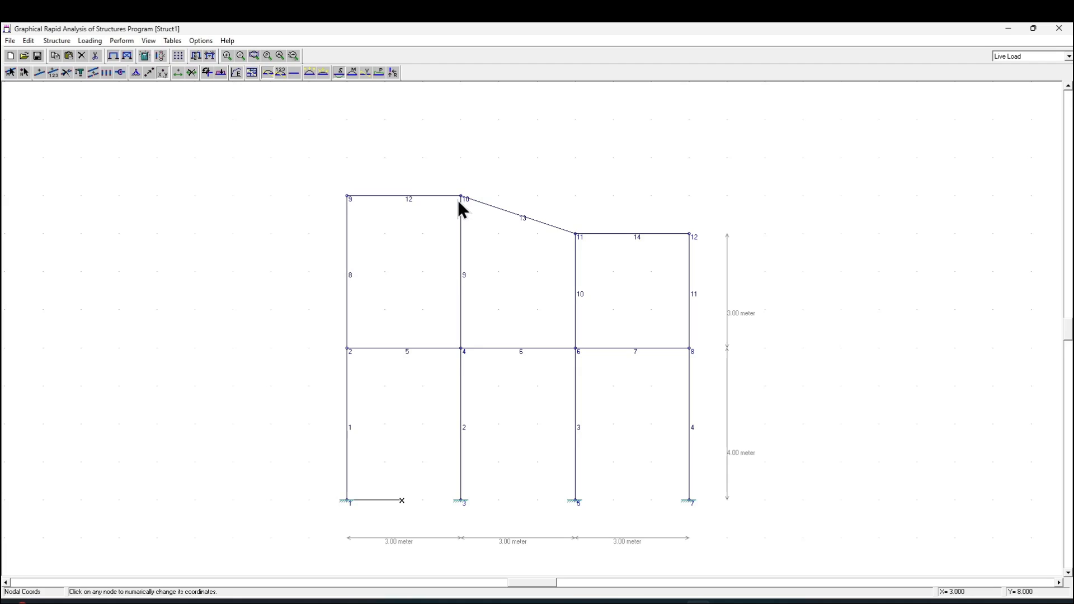
pyautogui.click(463, 196)
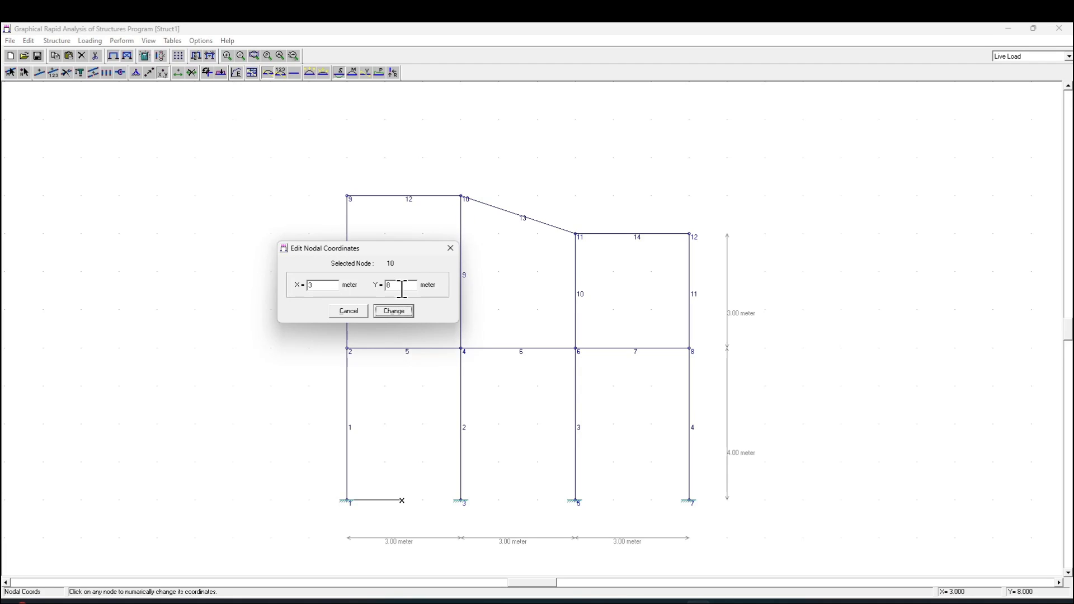
pyautogui.doubleClick(401, 289)
pyautogui.write('7')
pyautogui.click(400, 311)
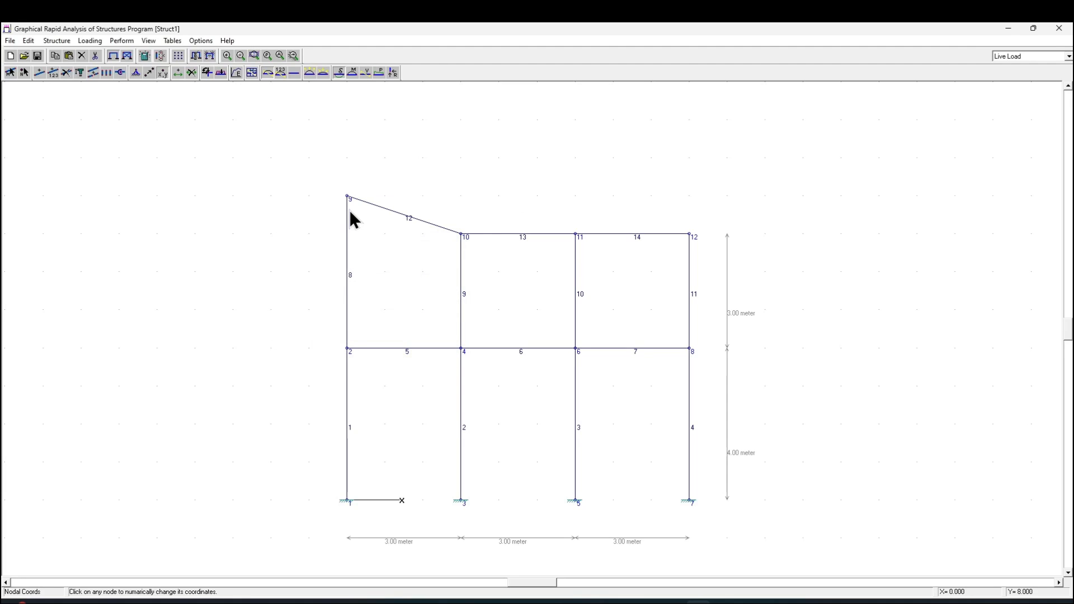
pyautogui.click(347, 195)
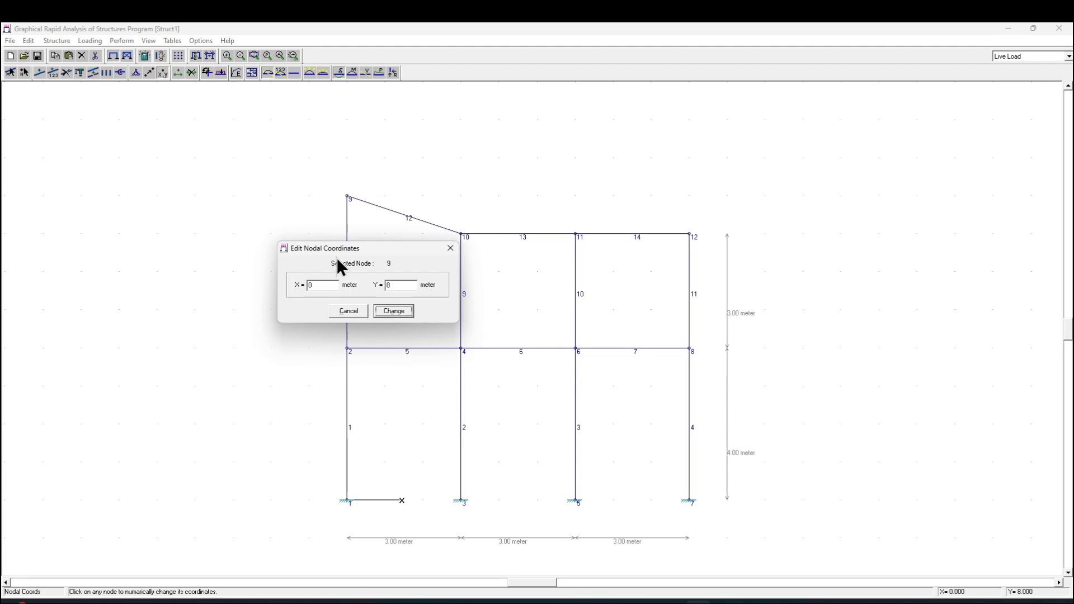
pyautogui.doubleClick(397, 286)
pyautogui.write('7')
pyautogui.click(394, 310)
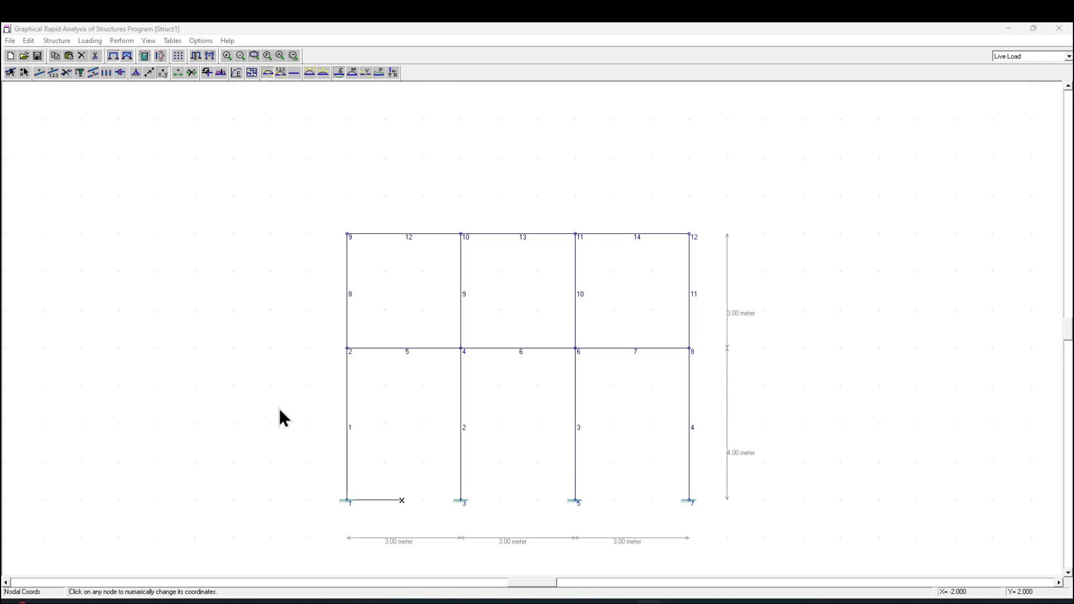
# Display the member outlines on the frame
pyautogui.click(149, 41)
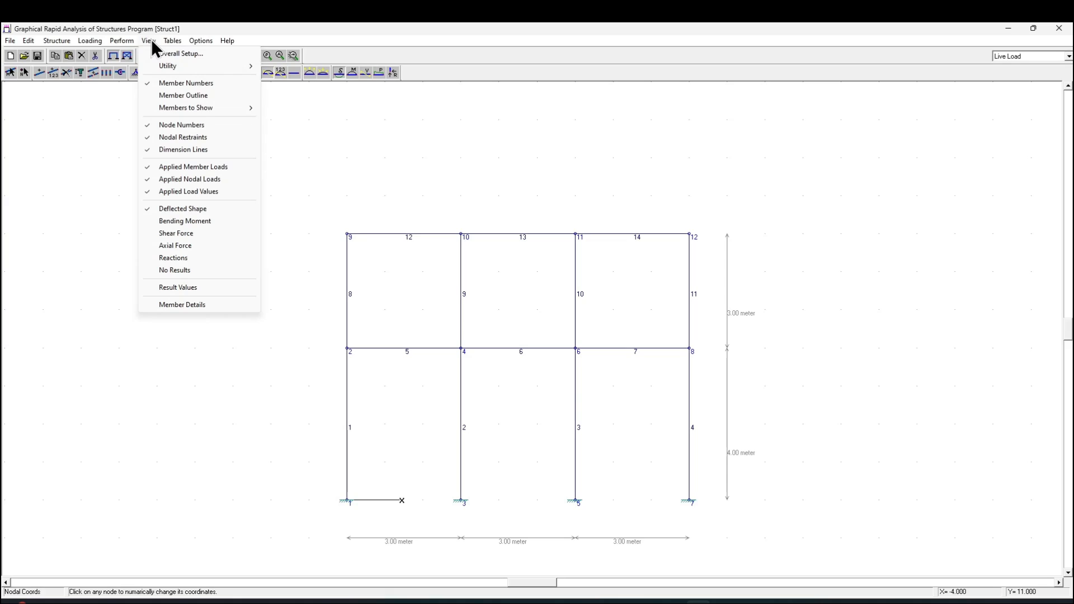
pyautogui.click(170, 96)
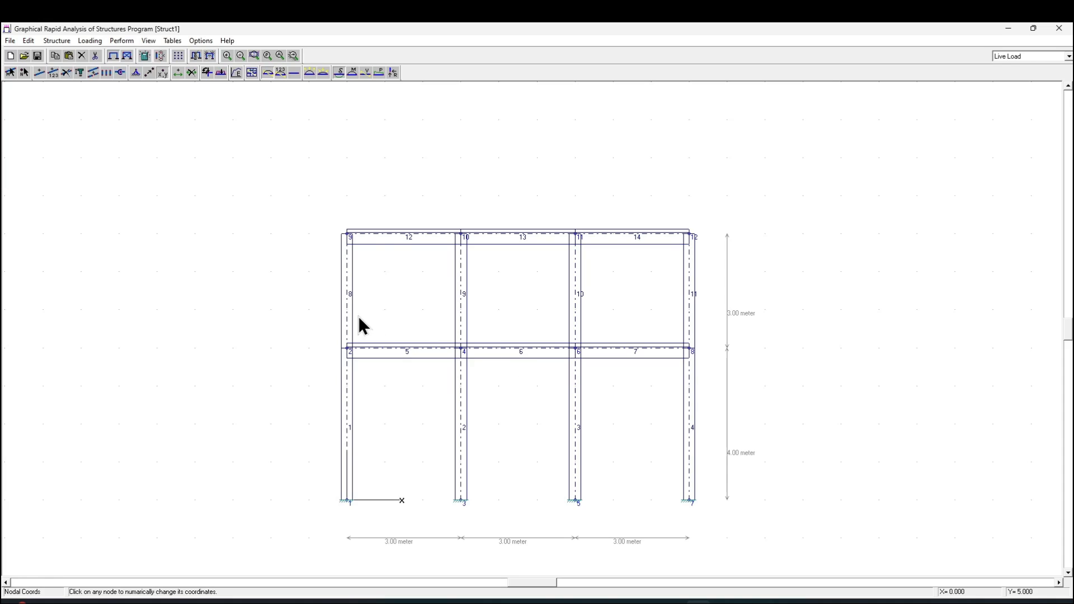
# Hide the node numbers, member numbers and member outlines on the frame
pyautogui.click(147, 42)
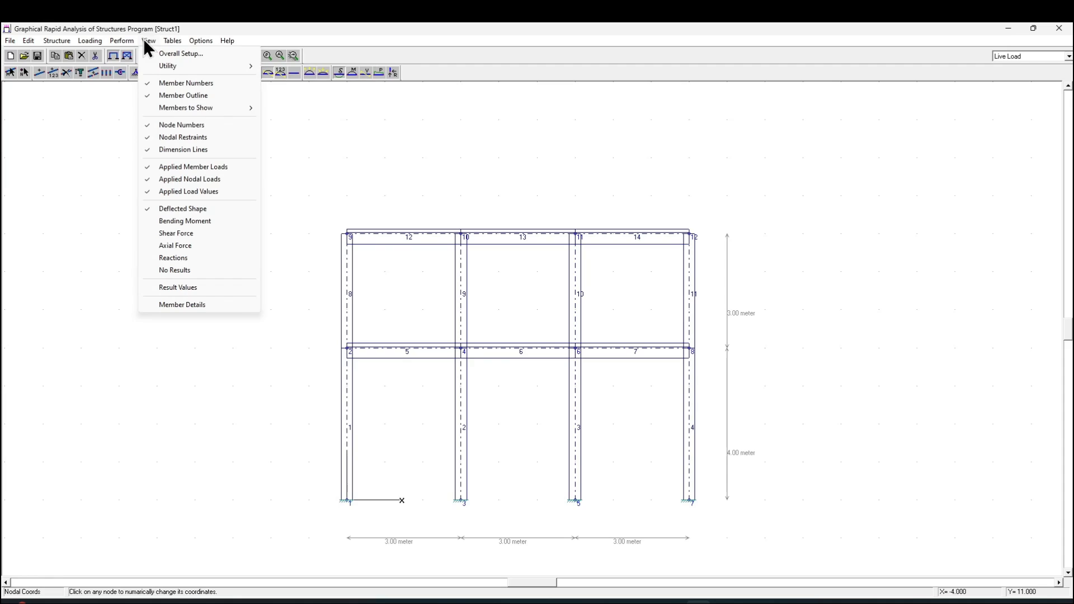
pyautogui.click(169, 125)
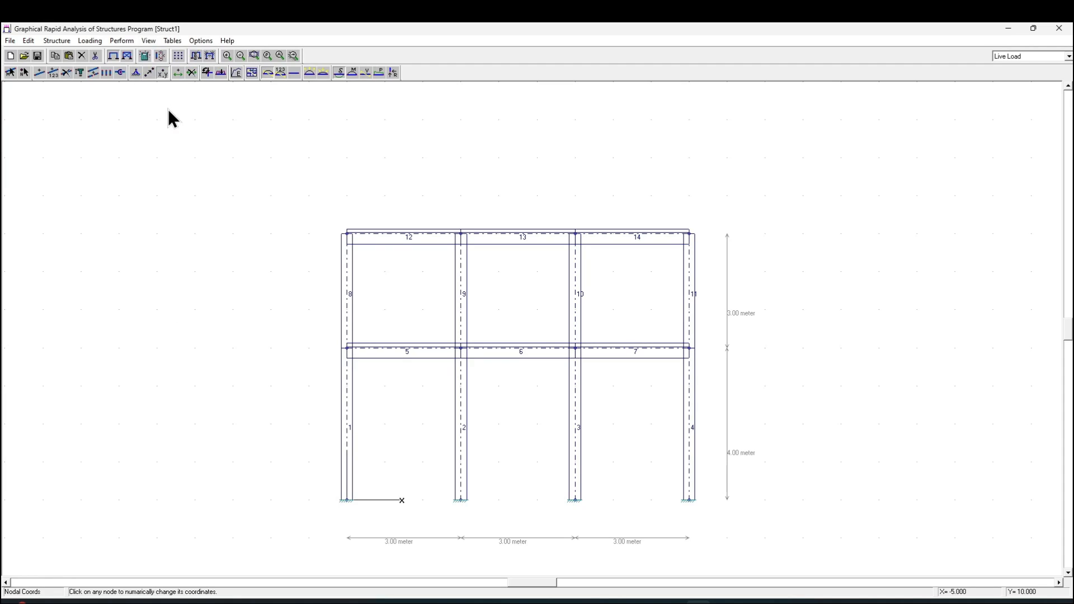
pyautogui.click(148, 41)
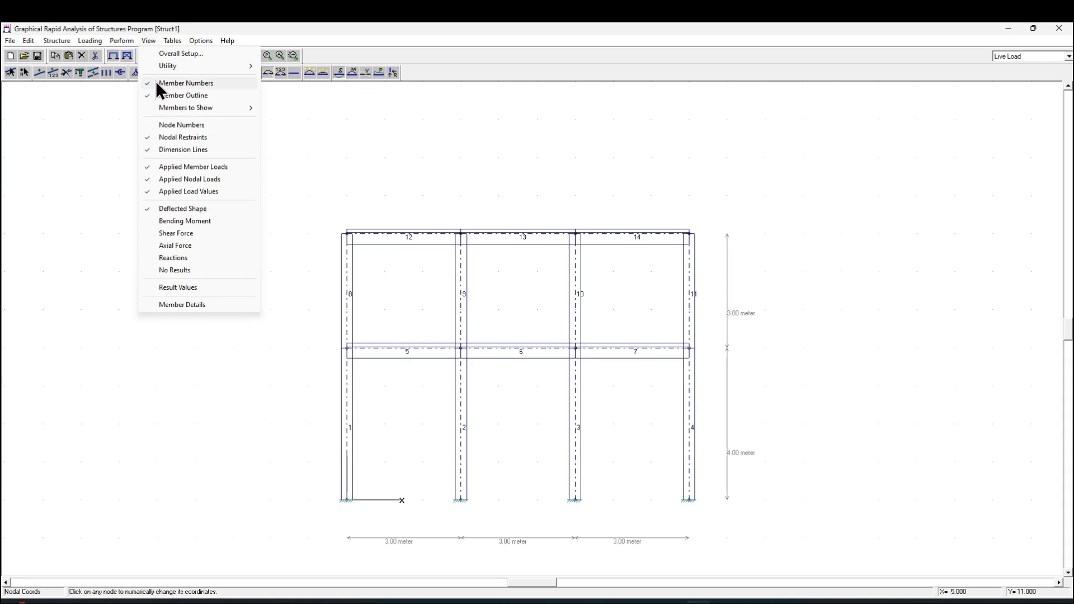
pyautogui.click(155, 80)
pyautogui.click(149, 41)
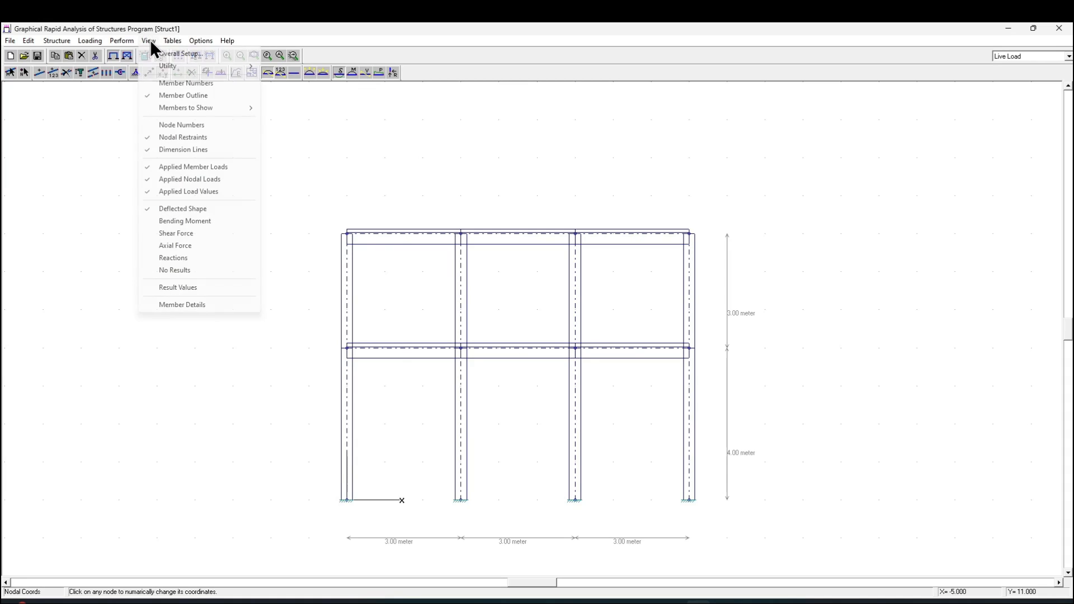
pyautogui.click(160, 96)
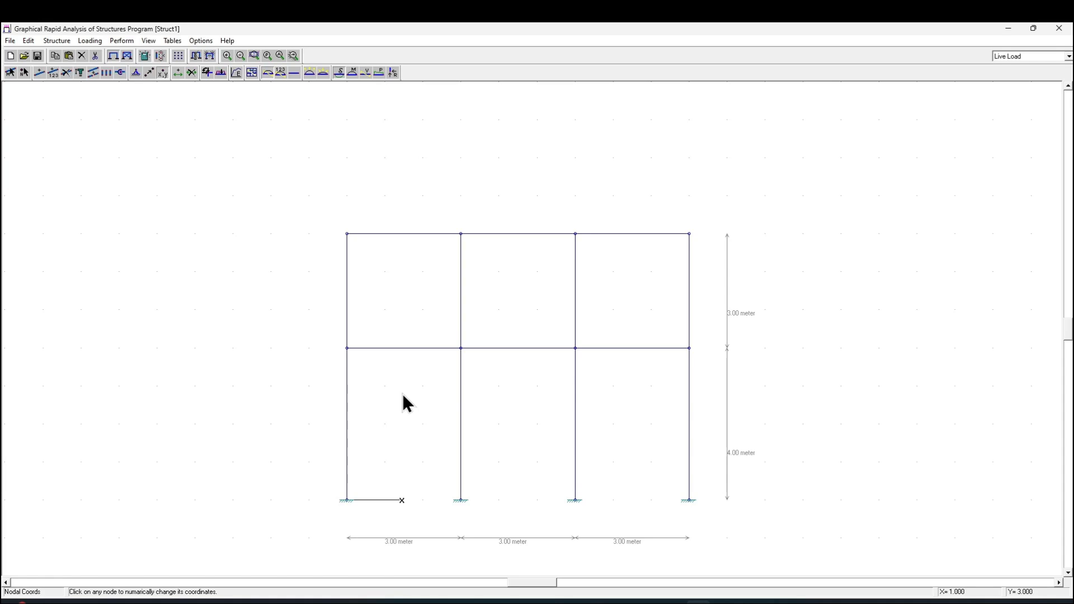
# Select all six beams of the frame, three at roof level and three at first-floor level
pyautogui.click(27, 41)
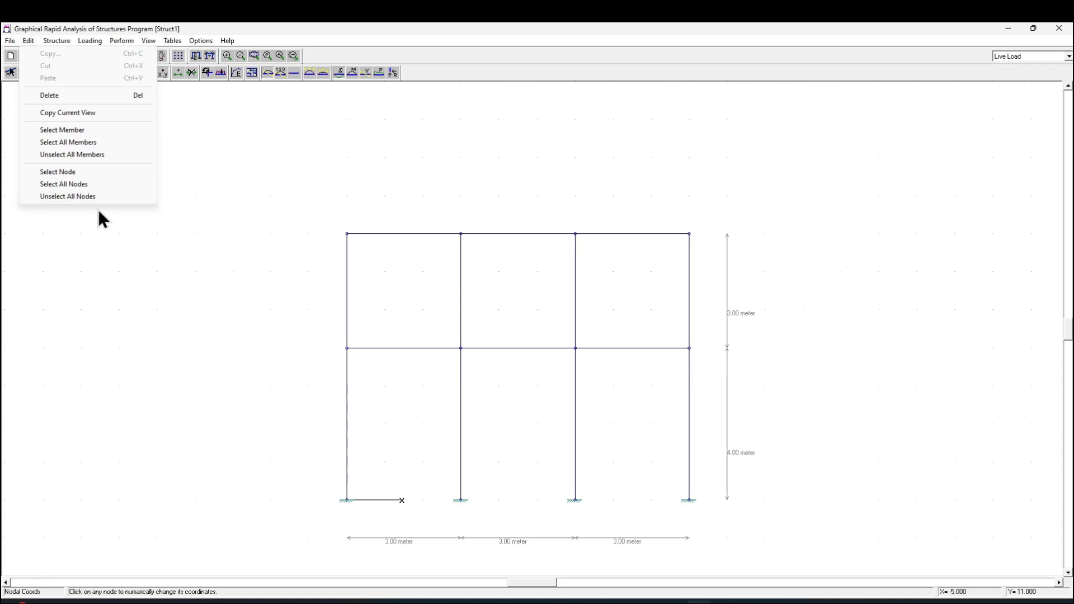
pyautogui.click(63, 131)
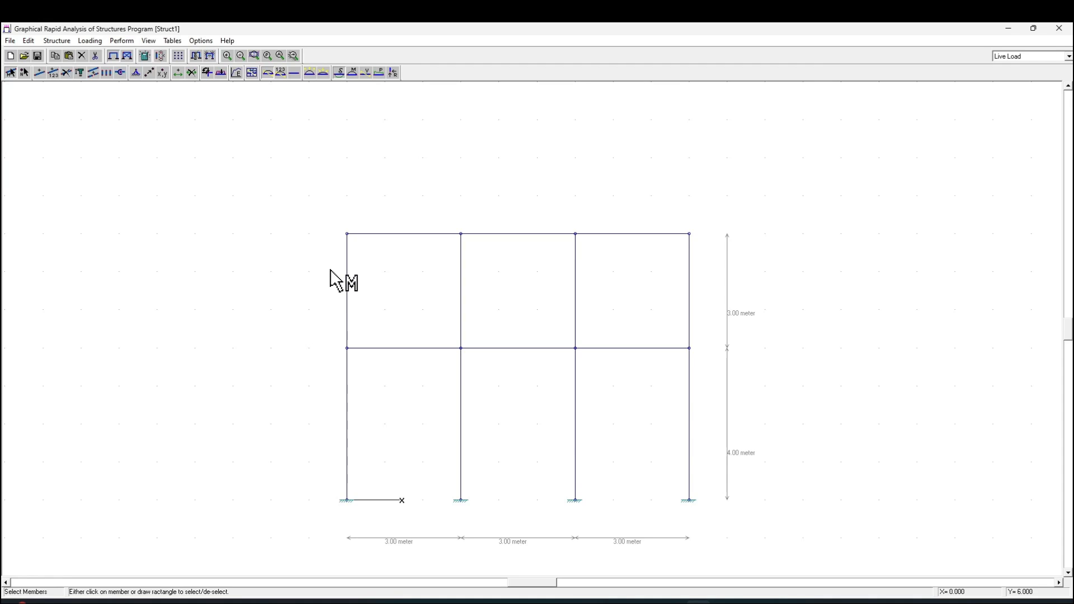
pyautogui.click(377, 233)
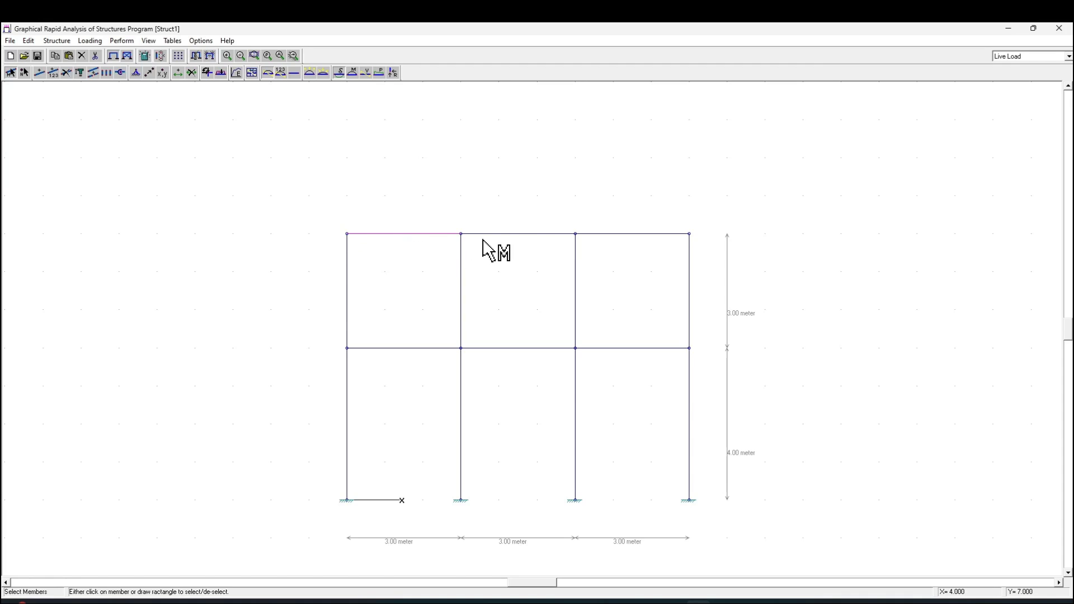
pyautogui.click(516, 234)
pyautogui.click(618, 234)
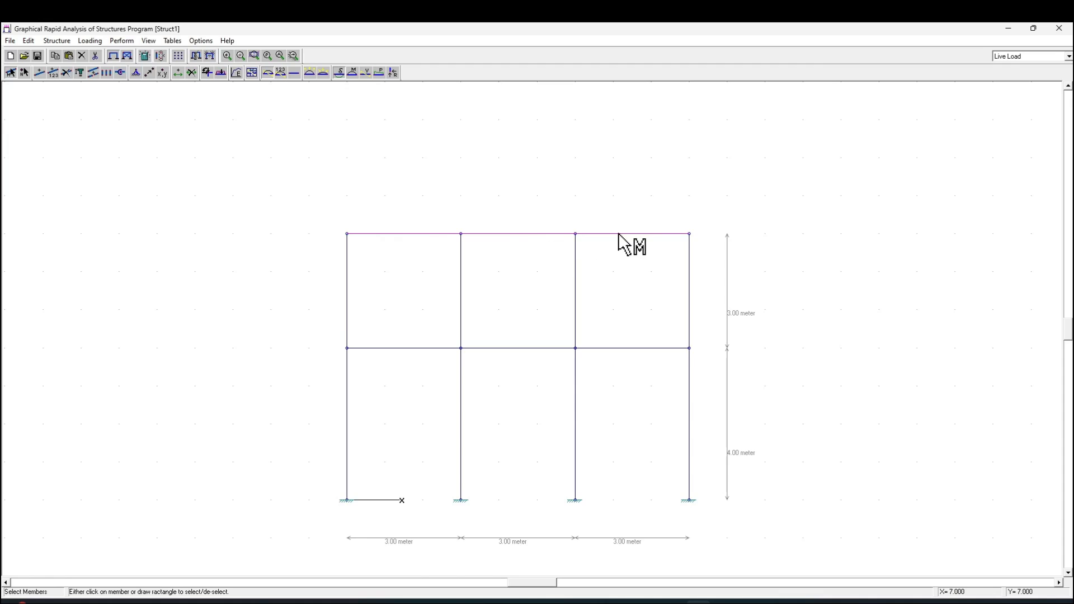
pyautogui.click(403, 349)
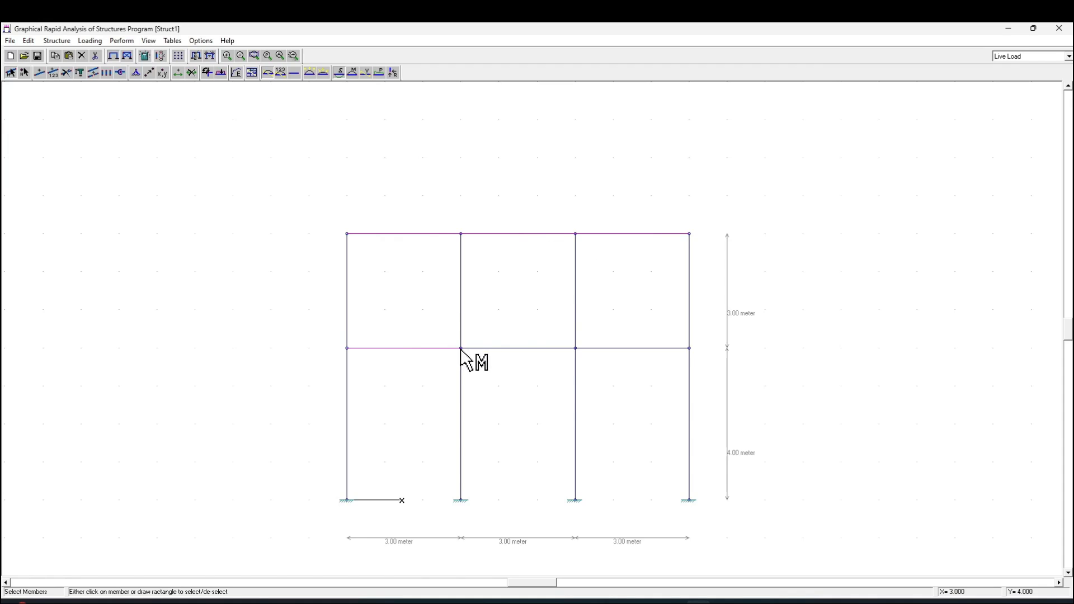
pyautogui.click(514, 349)
pyautogui.click(627, 349)
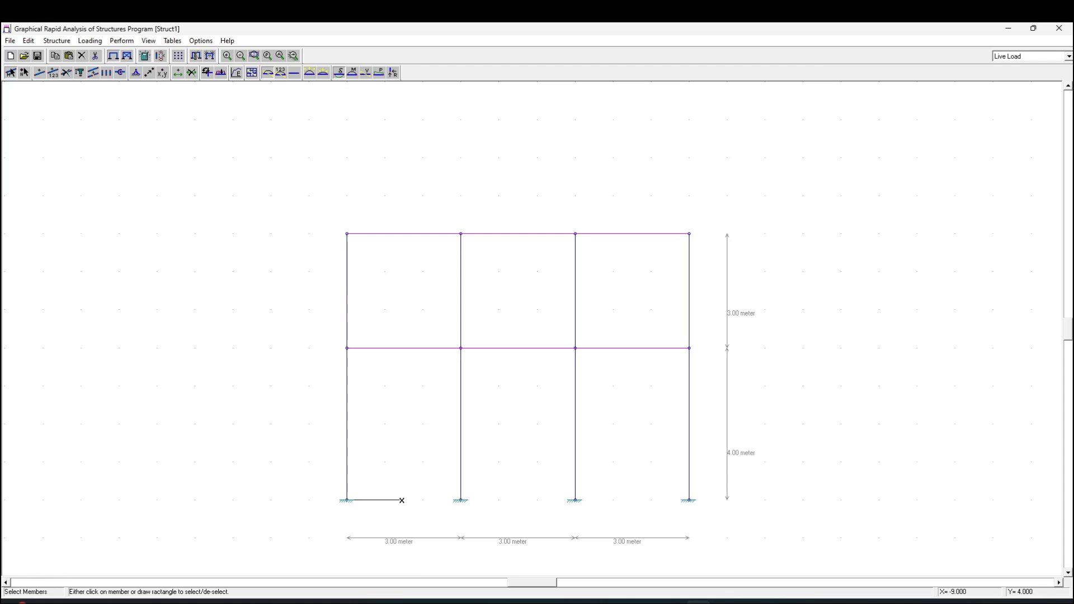
# Apply a full-length uniformly distributed member load of 7 kN/m in the local Y direction to the selected beams
pyautogui.click(221, 73)
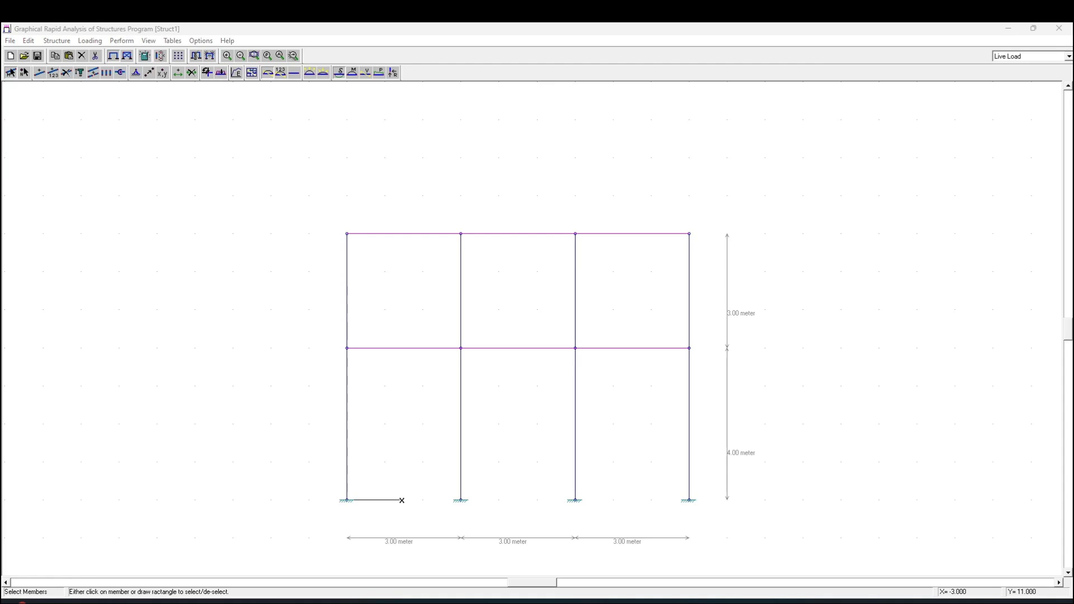
pyautogui.moveTo(538, 250); pyautogui.dragTo(462, 255)
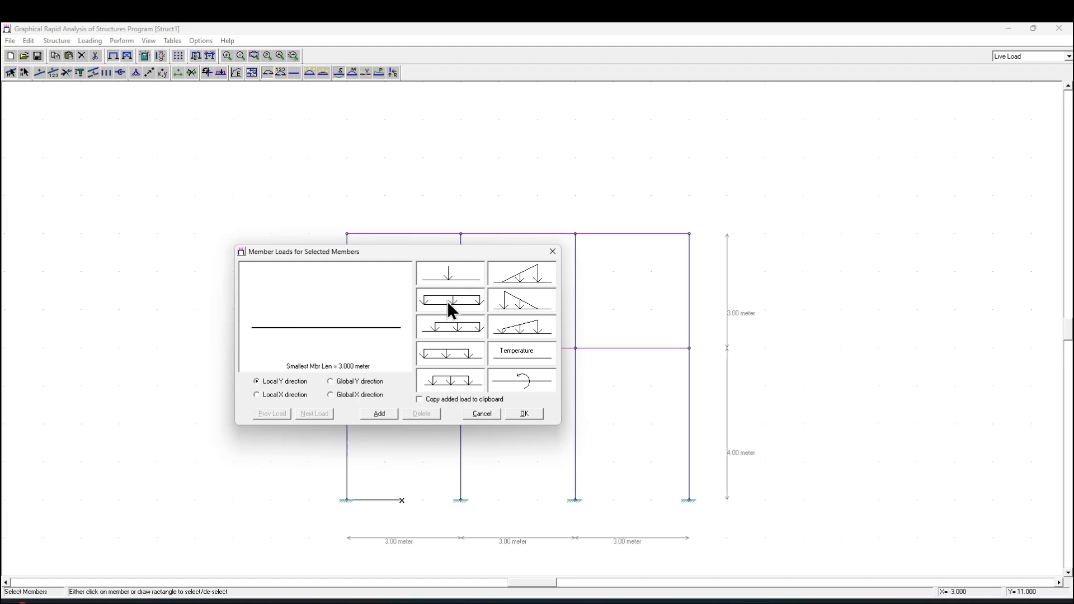
pyautogui.click(384, 414)
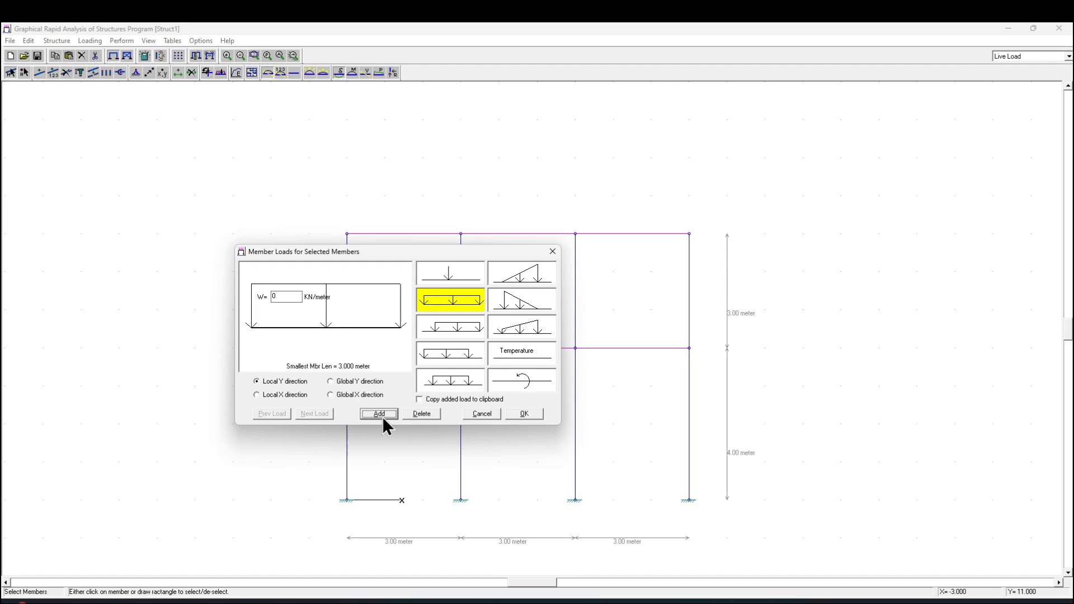
pyautogui.click(463, 302)
pyautogui.doubleClick(283, 296)
pyautogui.write('7')
pyautogui.click(529, 417)
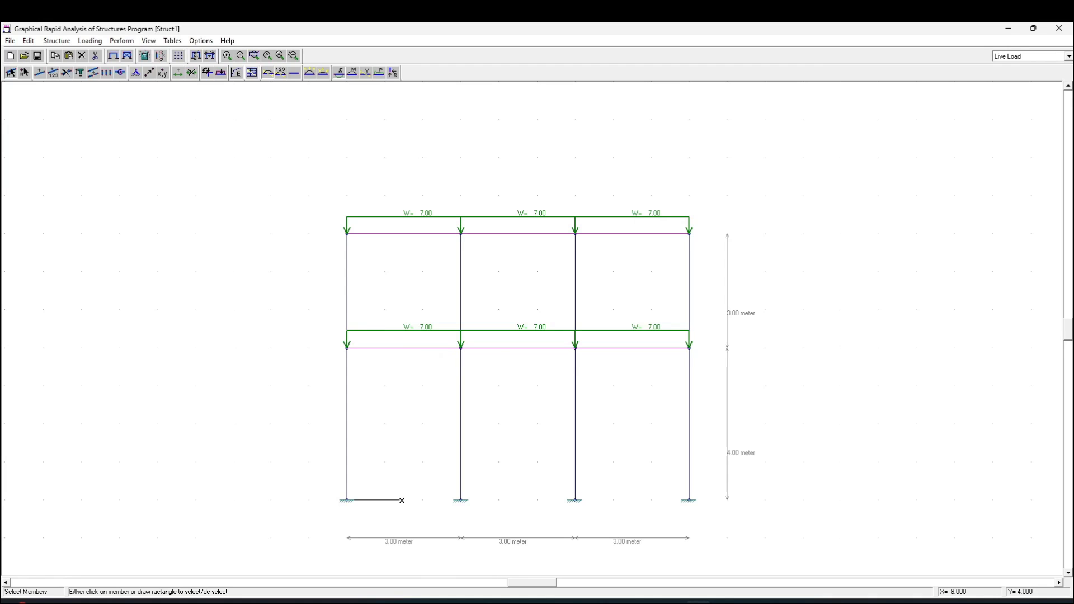
# Show only the horizontal members with their loads, and restore the display of all members
pyautogui.click(674, 603)
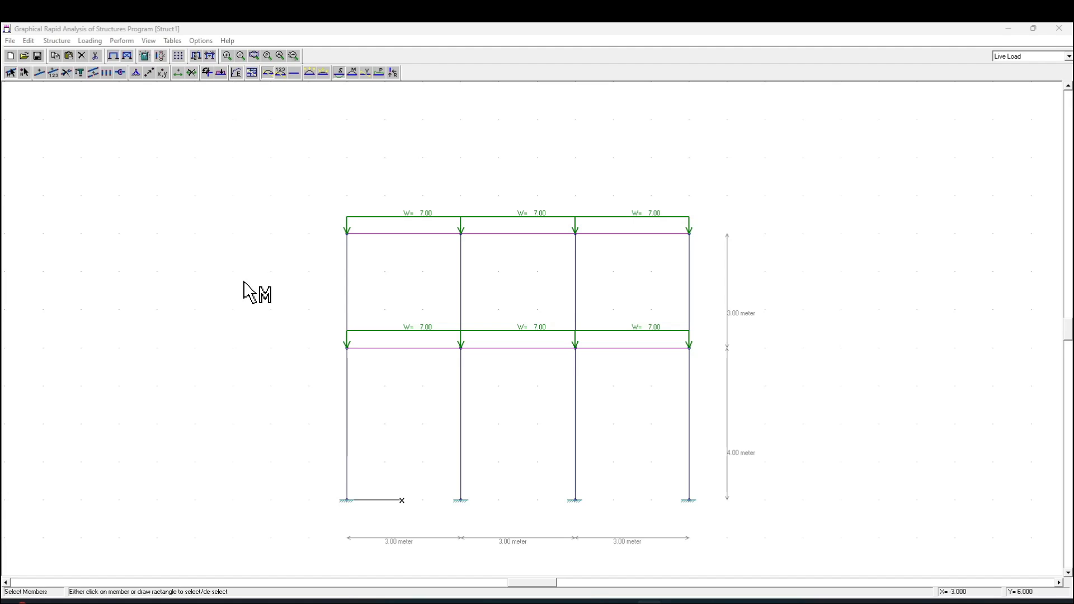
pyautogui.click(149, 41)
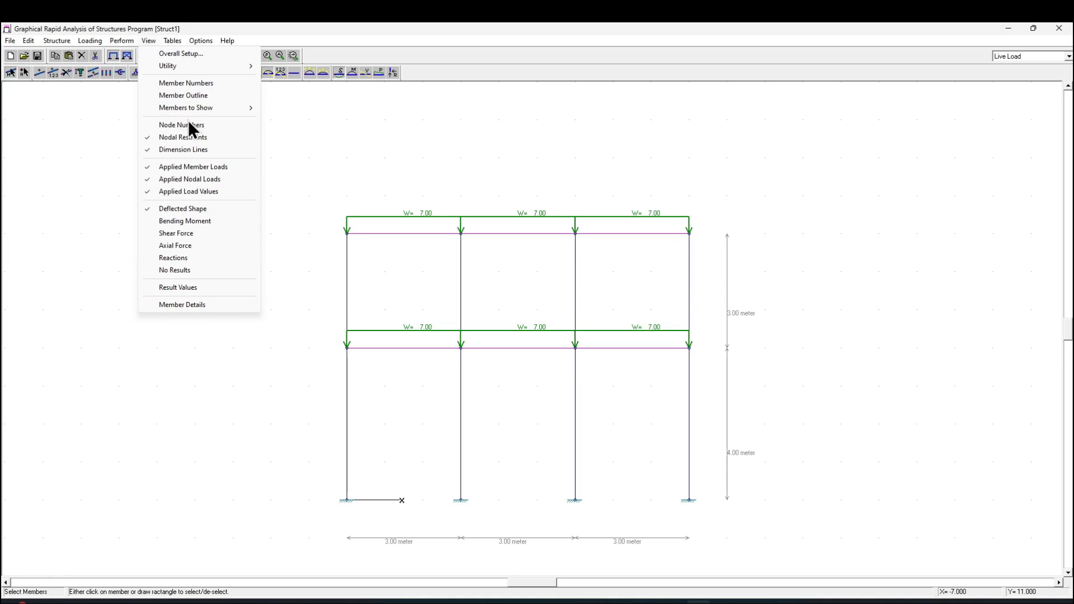
pyautogui.moveTo(188, 105)
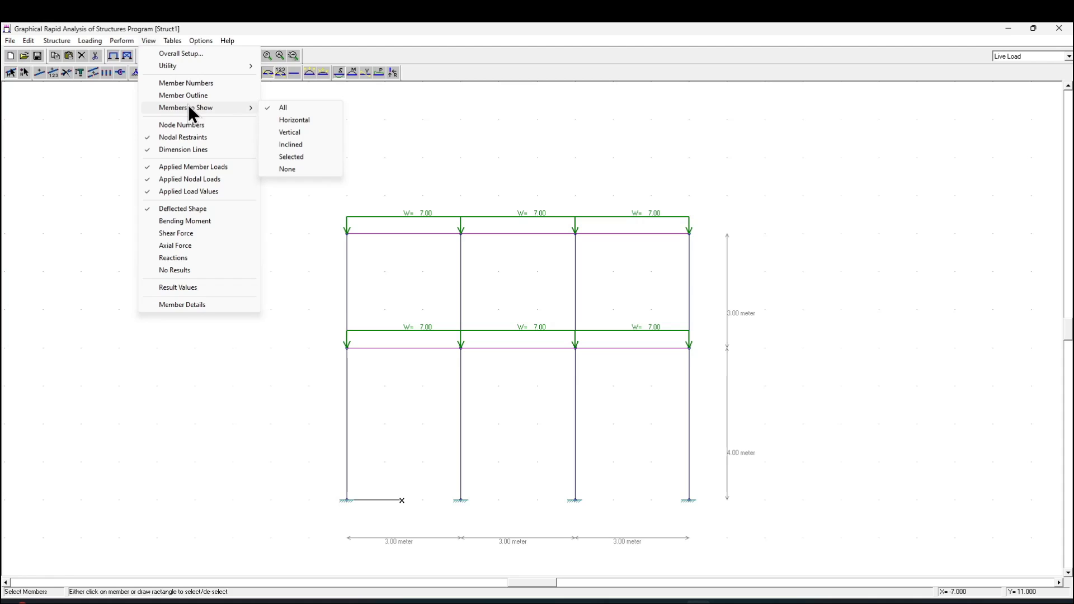
pyautogui.click(305, 120)
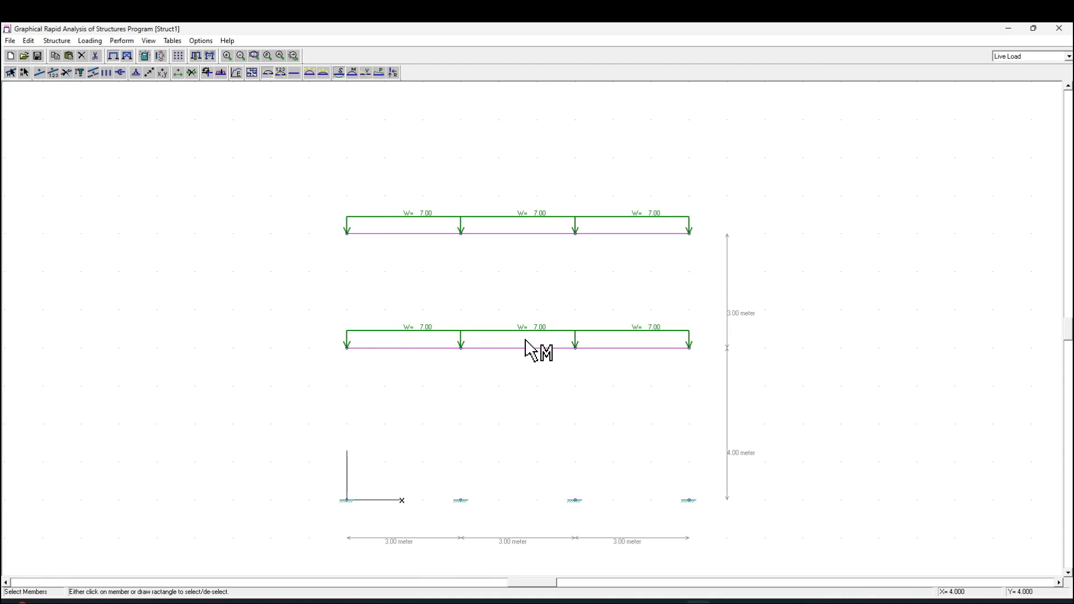
pyautogui.click(148, 41)
pyautogui.moveTo(185, 111)
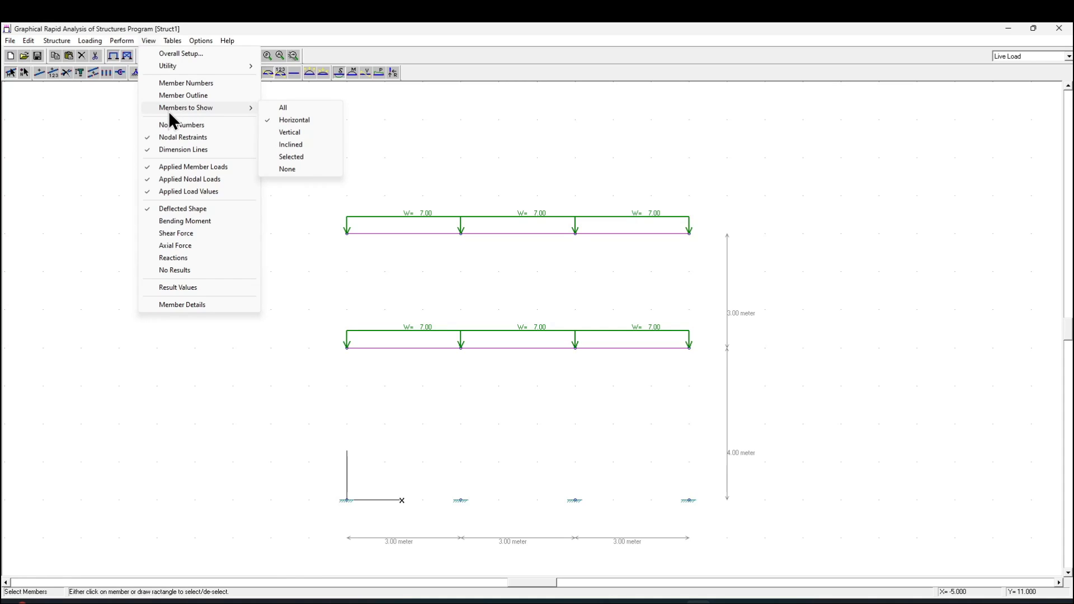
pyautogui.click(283, 107)
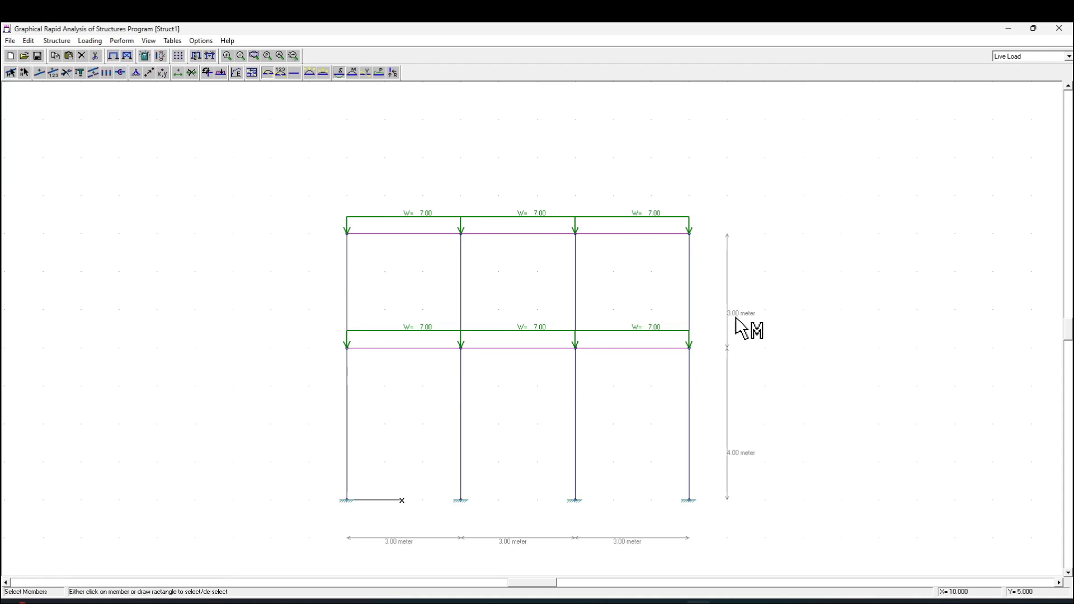
# Make Dead Load the active load case and add a full-length uniformly distributed member load to the selected beams
pyautogui.click(1022, 58)
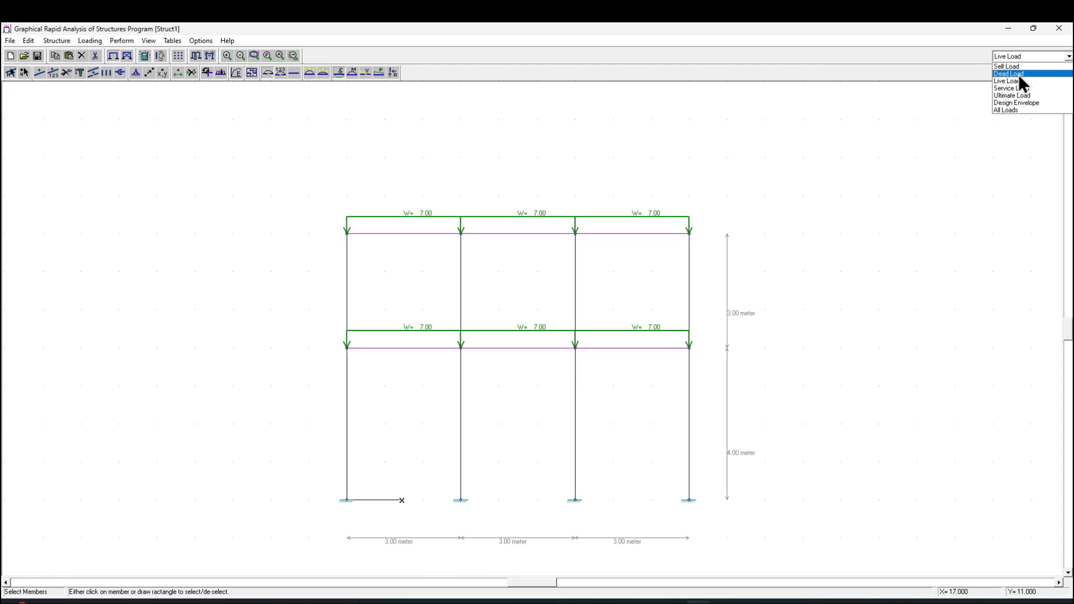
pyautogui.click(1019, 74)
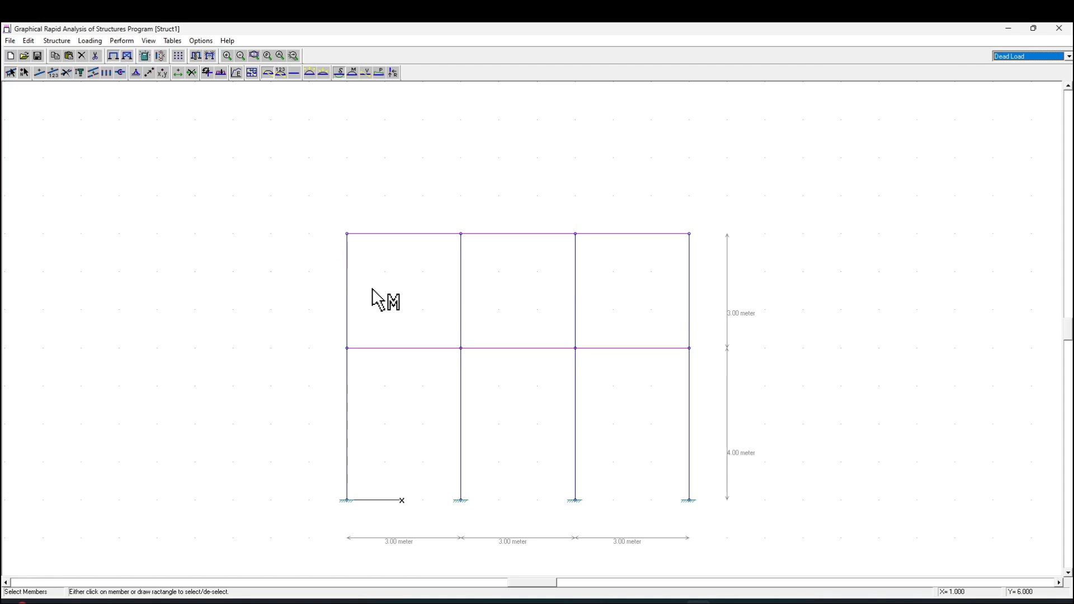
pyautogui.click(223, 75)
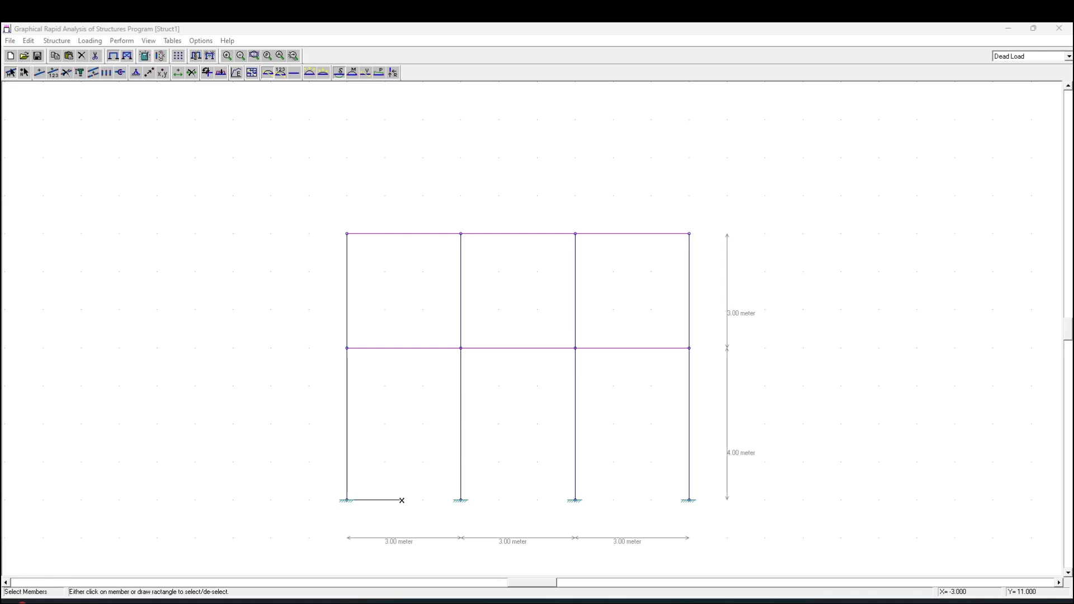
pyautogui.moveTo(404, 283); pyautogui.dragTo(472, 261)
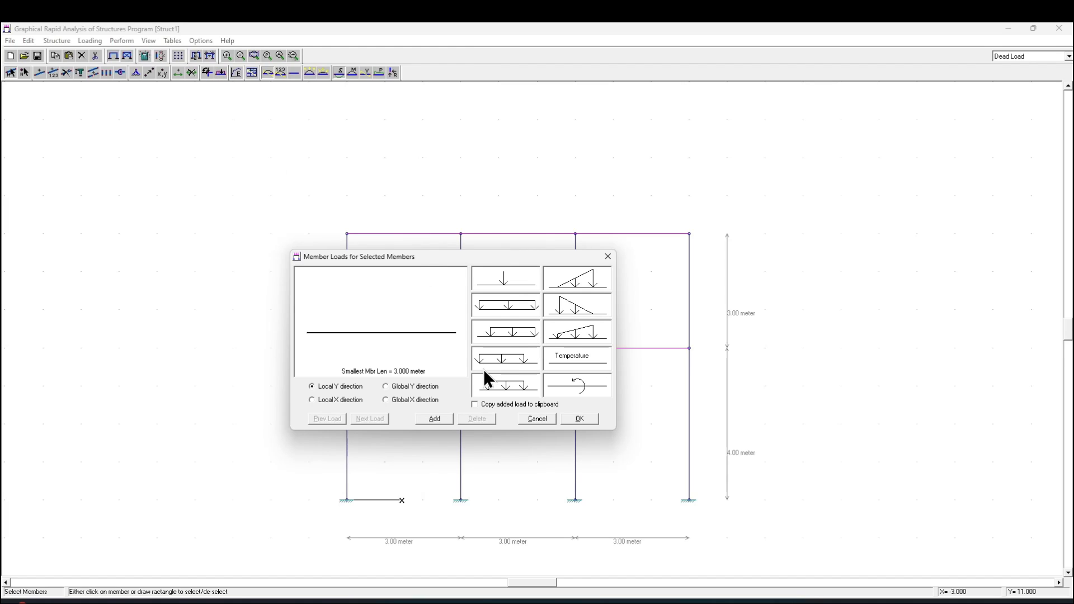
pyautogui.click(438, 421)
pyautogui.click(523, 336)
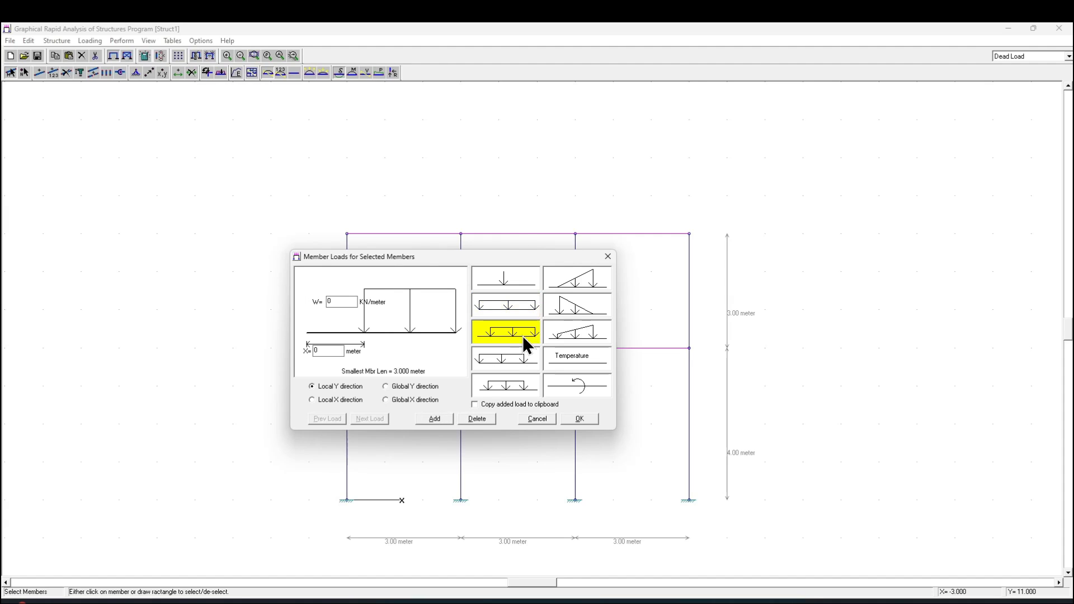
pyautogui.click(523, 309)
pyautogui.click(522, 285)
pyautogui.click(516, 308)
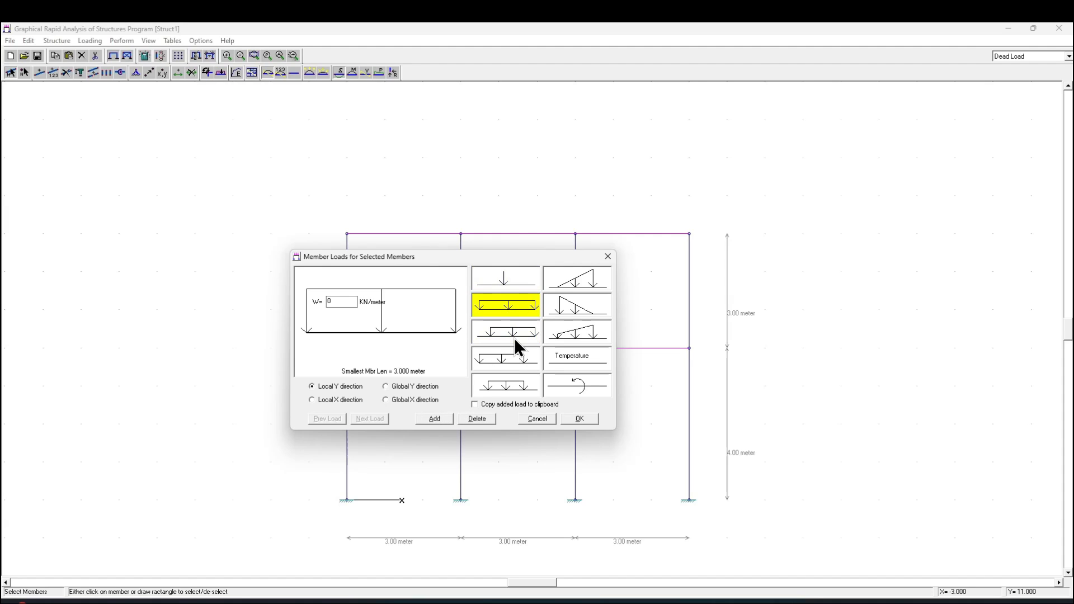
# Set the full-length uniform dead load on the selected beams to 15 kN/m in the local Y direction and apply it
pyautogui.click(516, 336)
pyautogui.click(516, 361)
pyautogui.click(516, 335)
pyautogui.click(513, 307)
pyautogui.click(512, 286)
pyautogui.click(510, 300)
pyautogui.doubleClick(343, 301)
pyautogui.write('15')
pyautogui.click(579, 418)
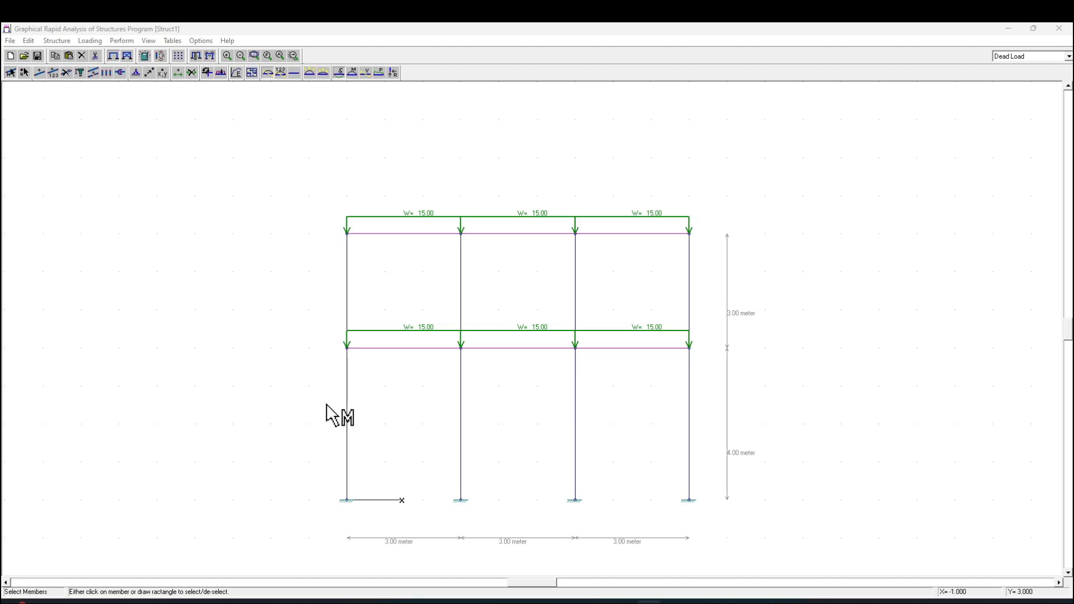
# Add a basic load case named "Wind load" and keep it as the active load case
pyautogui.click(1045, 55)
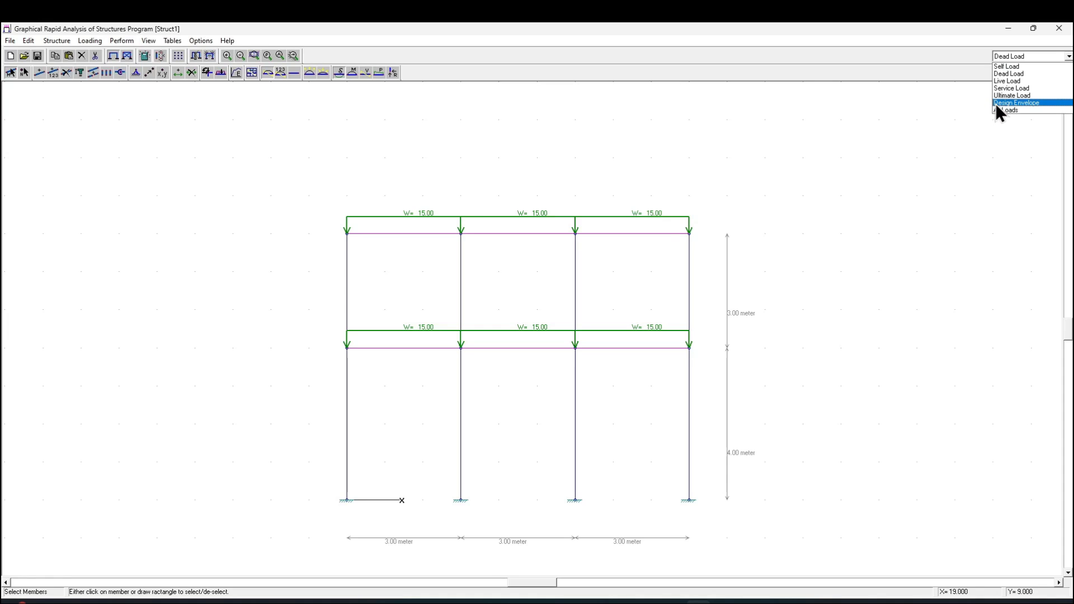
pyautogui.click(923, 58)
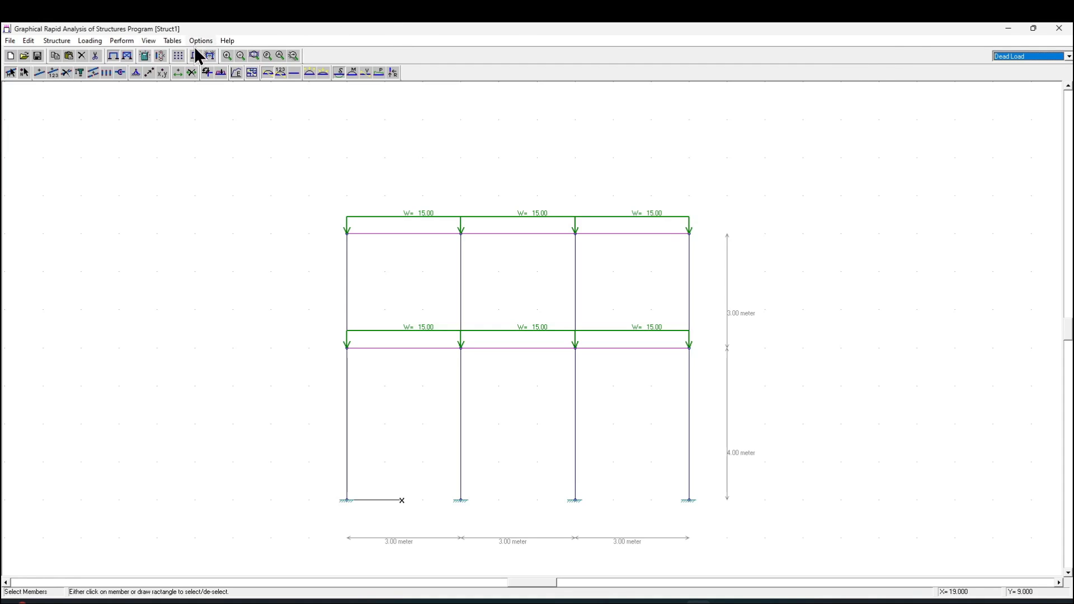
pyautogui.click(89, 40)
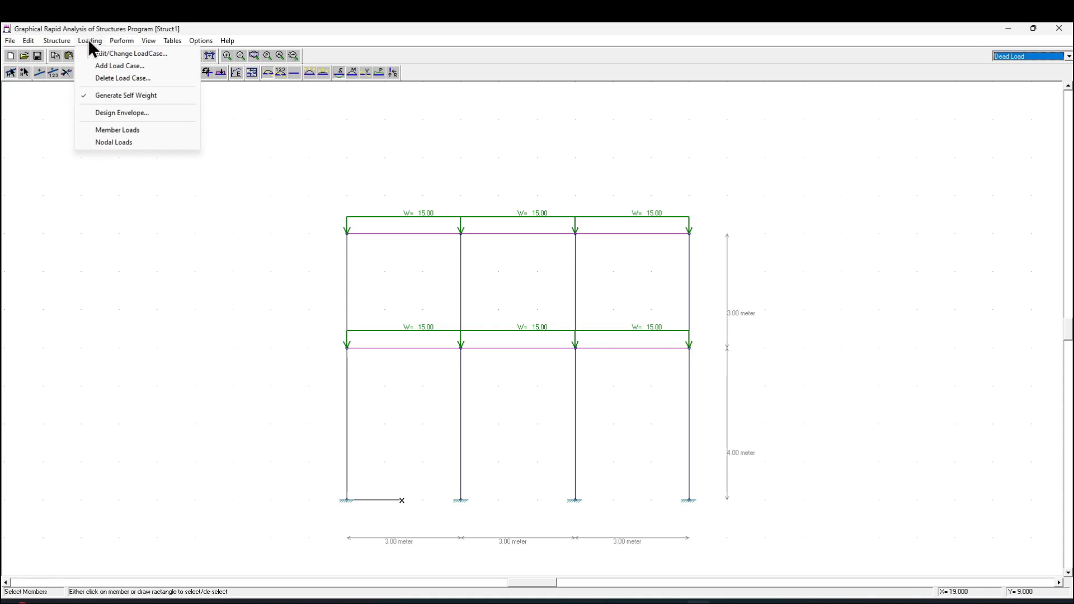
pyautogui.click(101, 71)
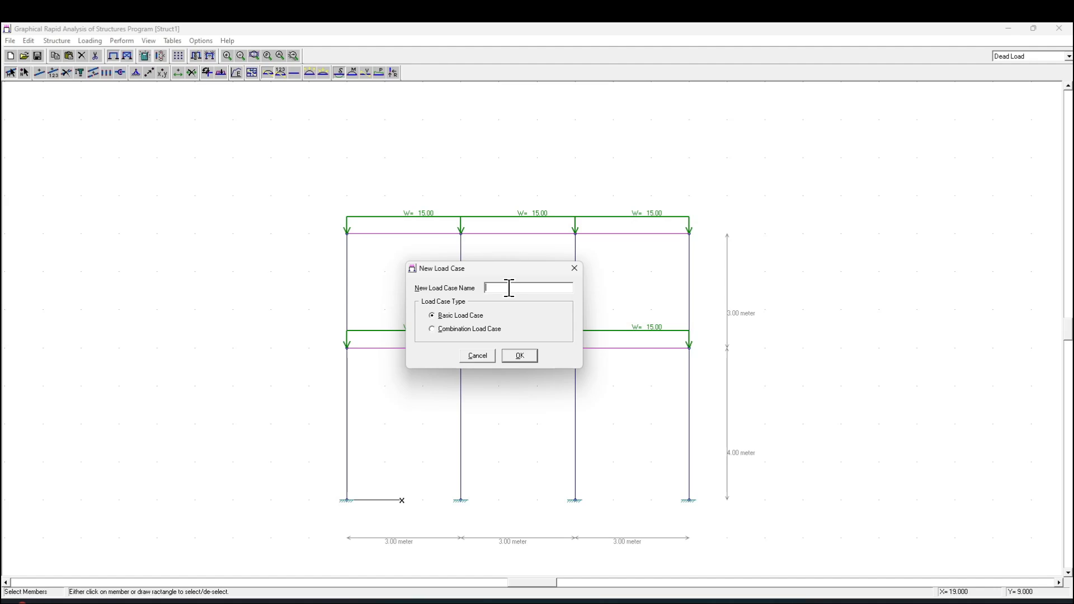
pyautogui.write('wIND')
pyautogui.press('BackSpace')
pyautogui.press('BackSpace')
pyautogui.write('Wind load')
pyautogui.click(518, 361)
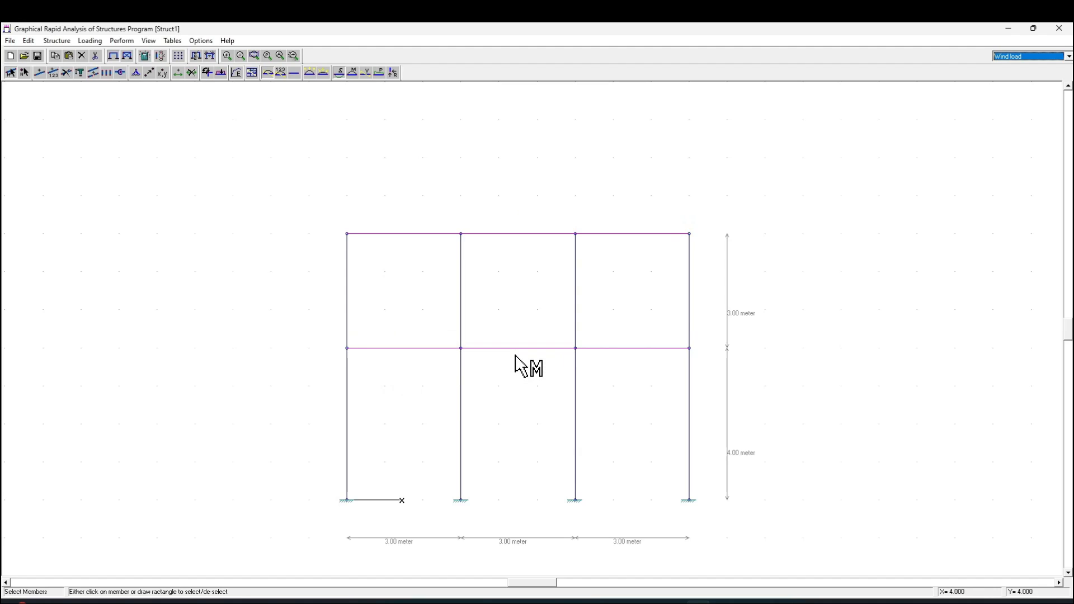
pyautogui.click(1019, 55)
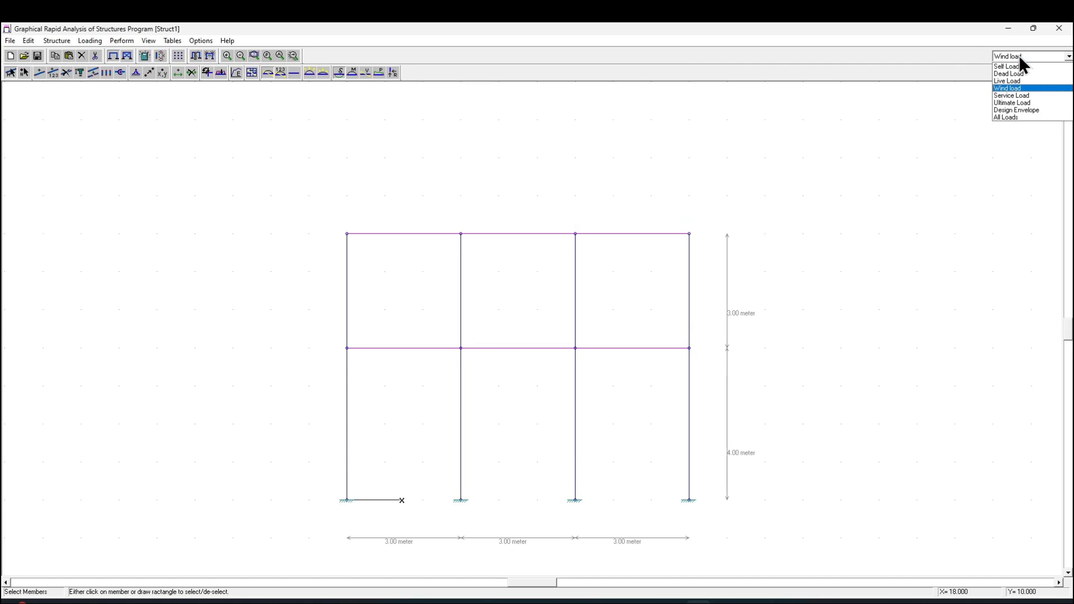
pyautogui.click(1011, 88)
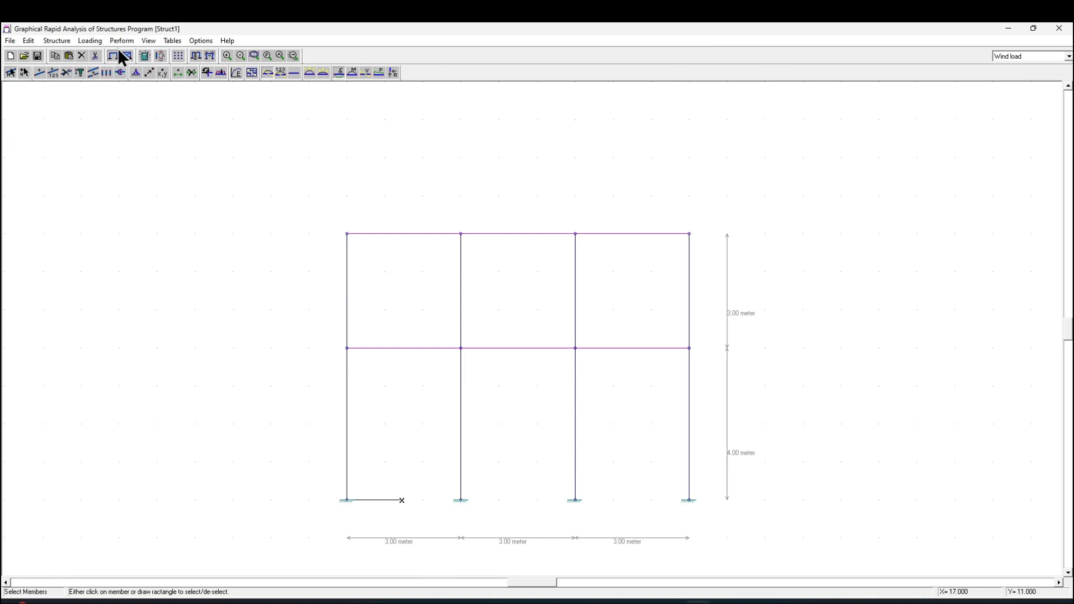
# Add another basic load case named "Seismic Load"
pyautogui.click(89, 45)
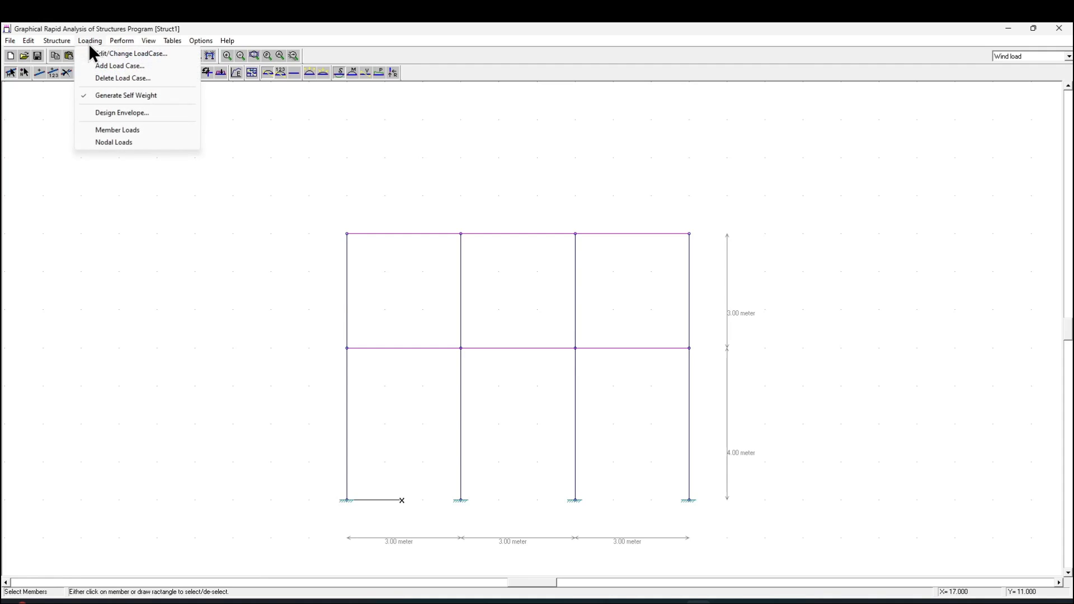
pyautogui.click(92, 66)
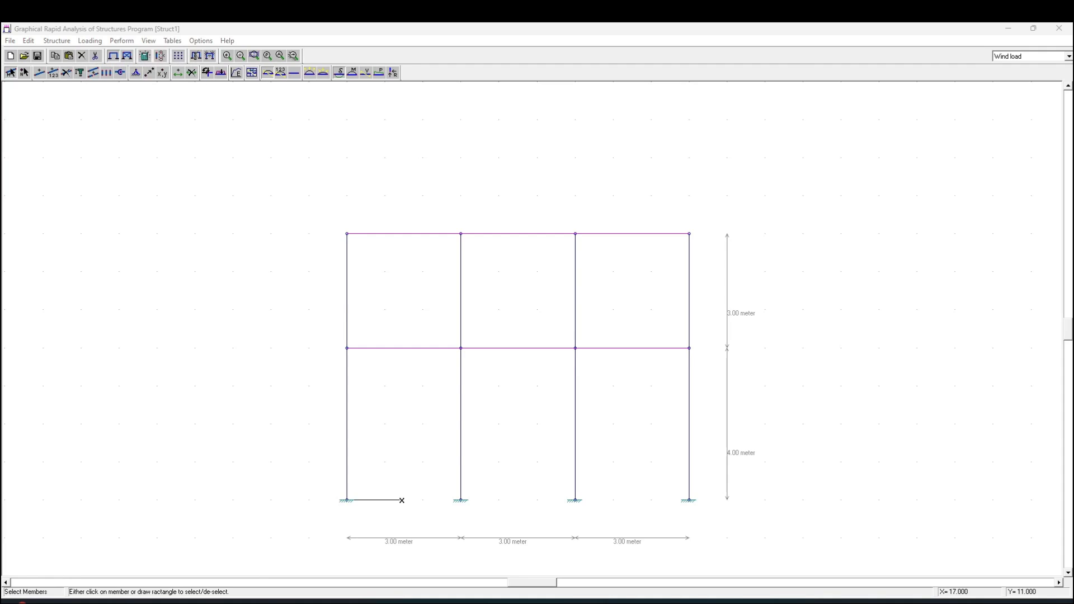
pyautogui.moveTo(509, 225); pyautogui.dragTo(452, 235)
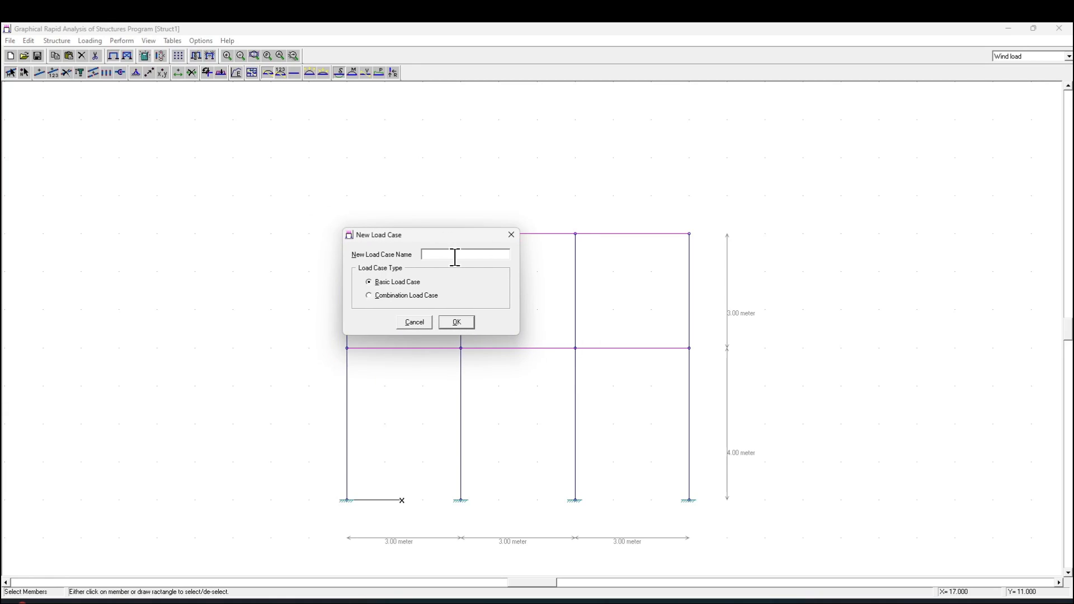
pyautogui.write('Seismic Load')
pyautogui.click(463, 323)
# Make Wind load the active load case
pyautogui.click(1021, 57)
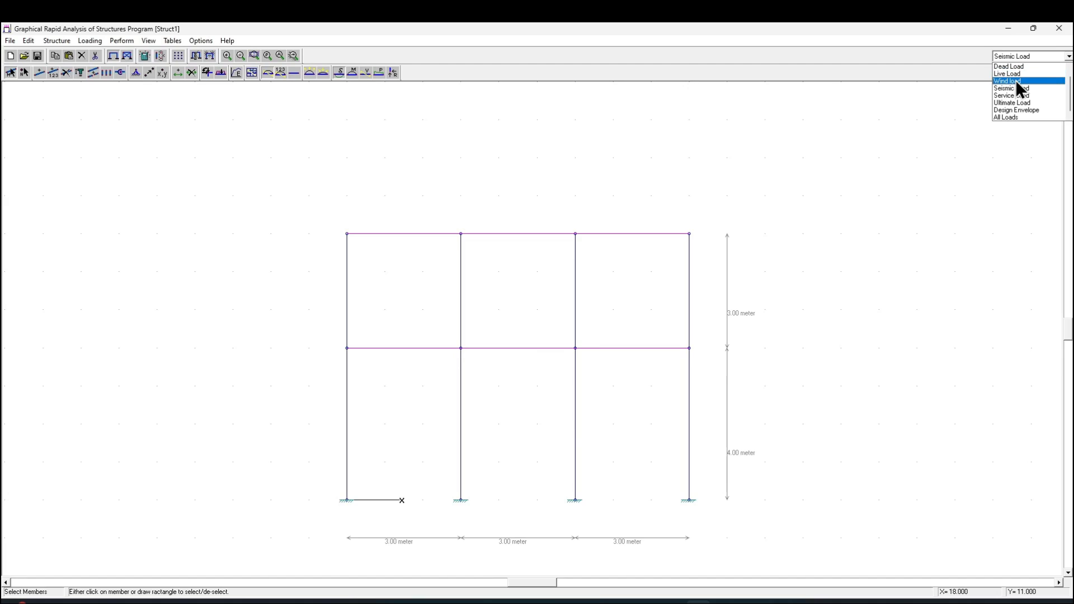
pyautogui.scroll(1, 1016, 80)
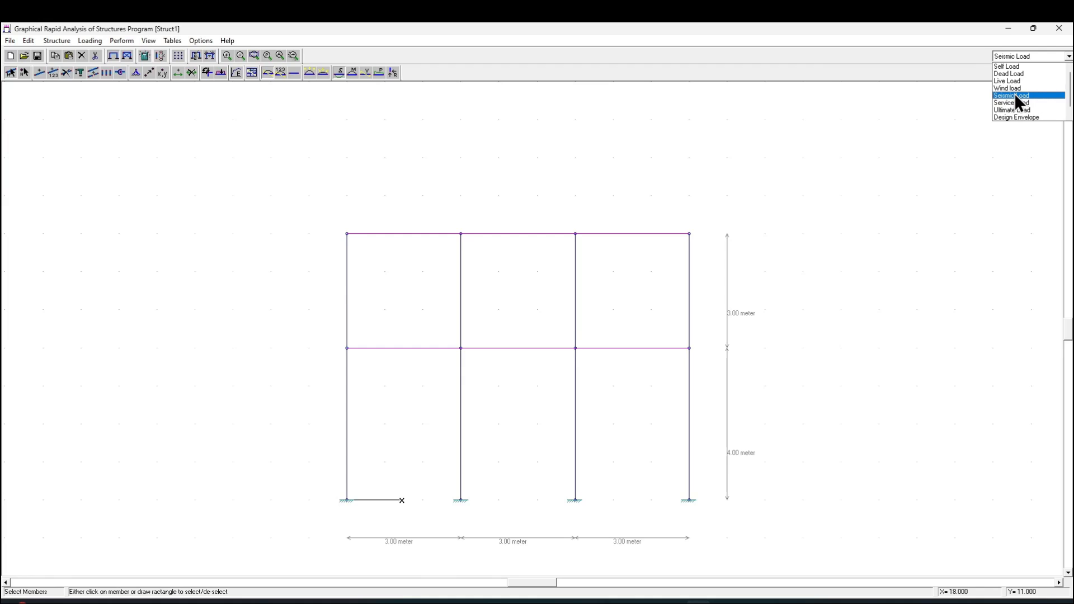
pyautogui.click(1016, 88)
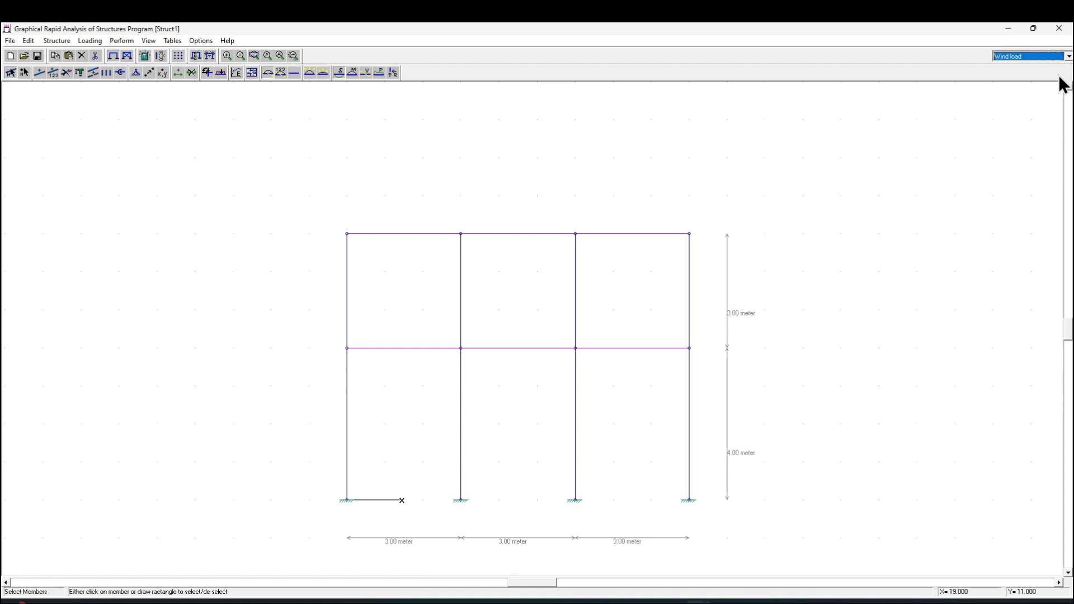
pyautogui.click(1021, 57)
pyautogui.click(1021, 57)
pyautogui.click(1021, 57)
pyautogui.click(1018, 56)
pyautogui.click(1016, 81)
pyautogui.click(1016, 56)
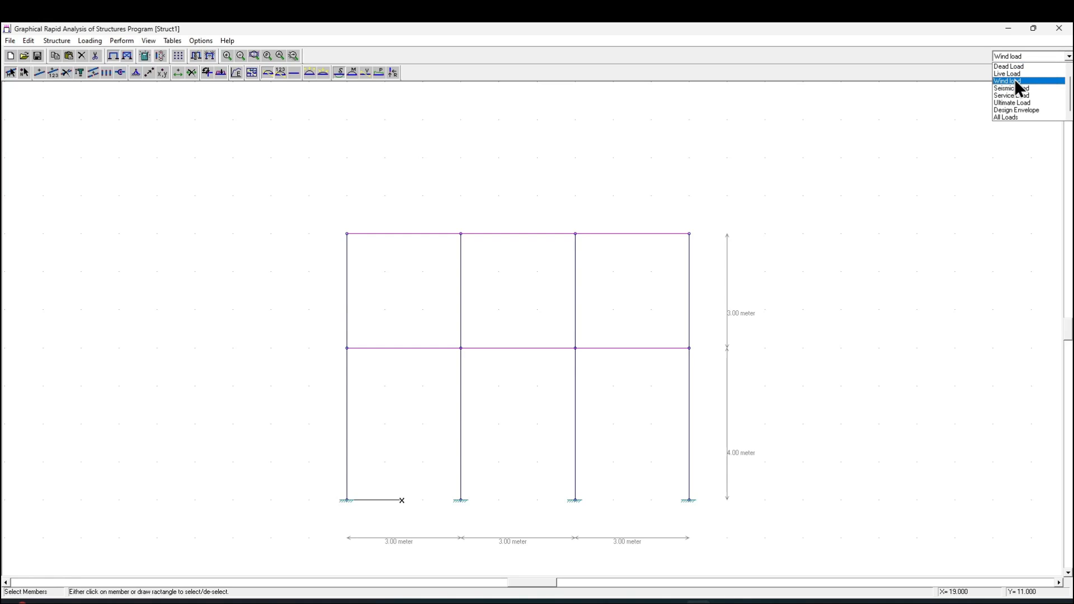
pyautogui.click(1015, 80)
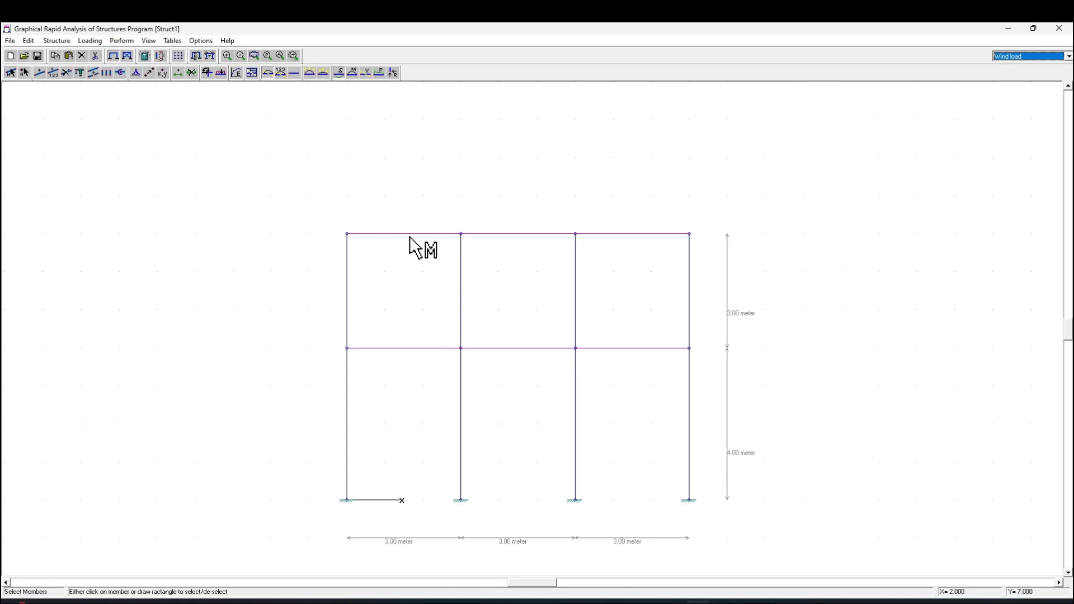
# Apply a nodal load of Fx = 6 kN to the leftmost node at first-floor level
pyautogui.click(91, 41)
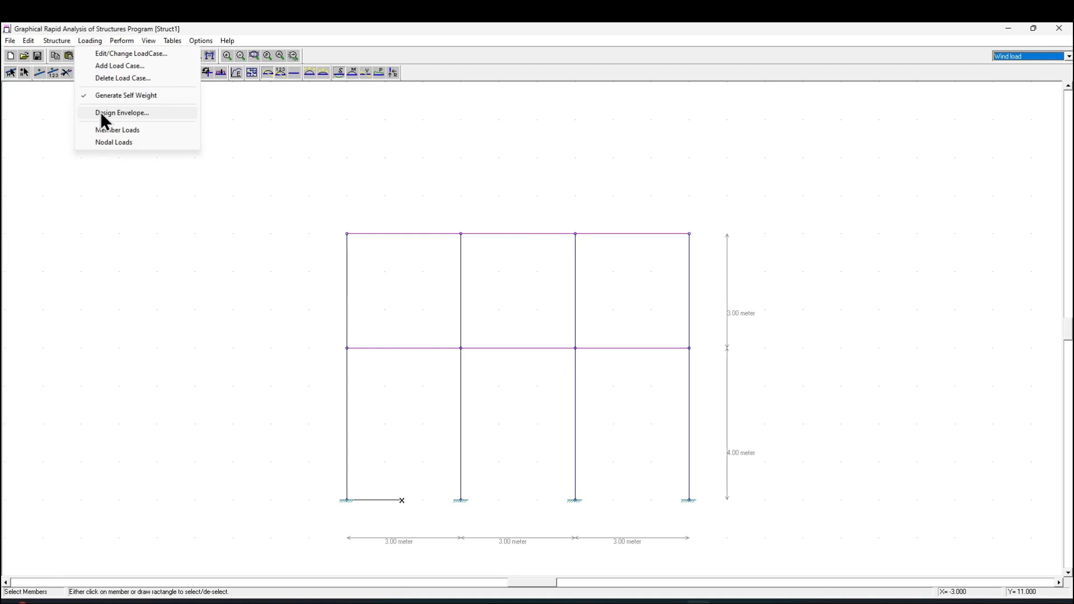
pyautogui.click(97, 143)
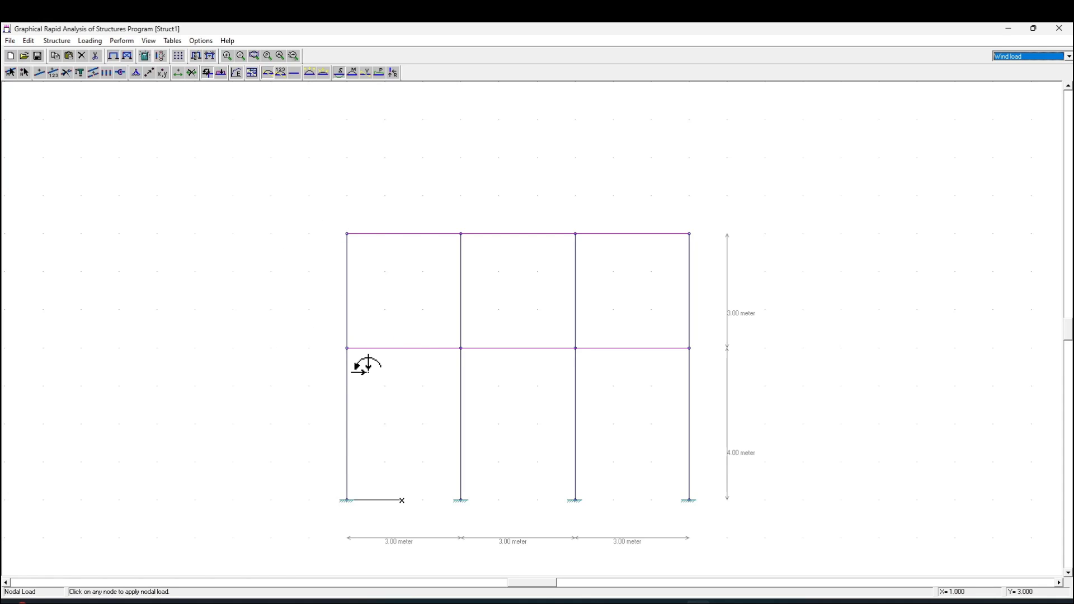
pyautogui.click(347, 349)
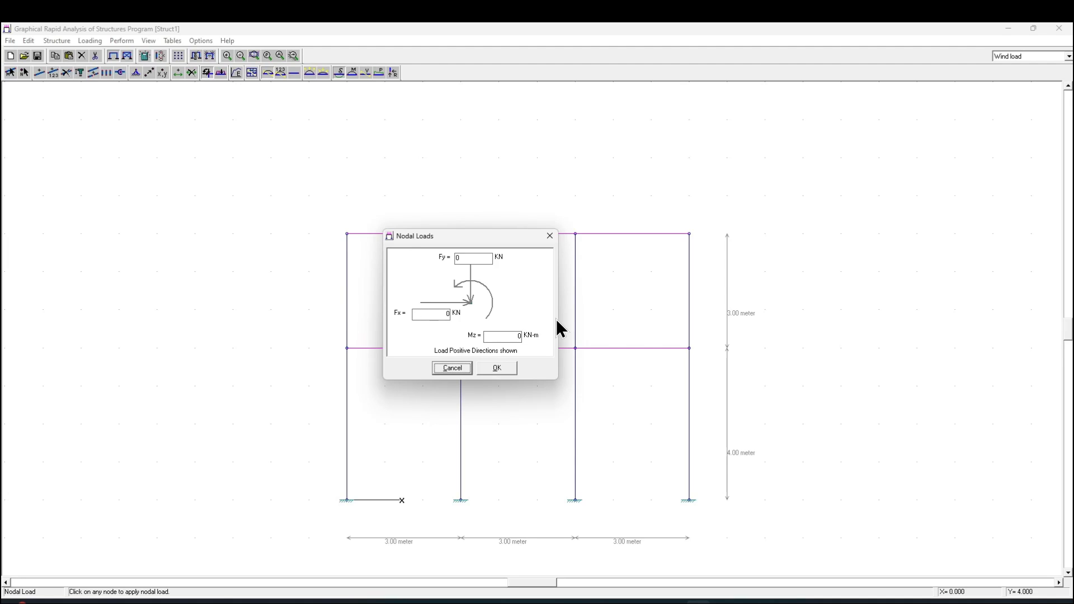
pyautogui.doubleClick(434, 314)
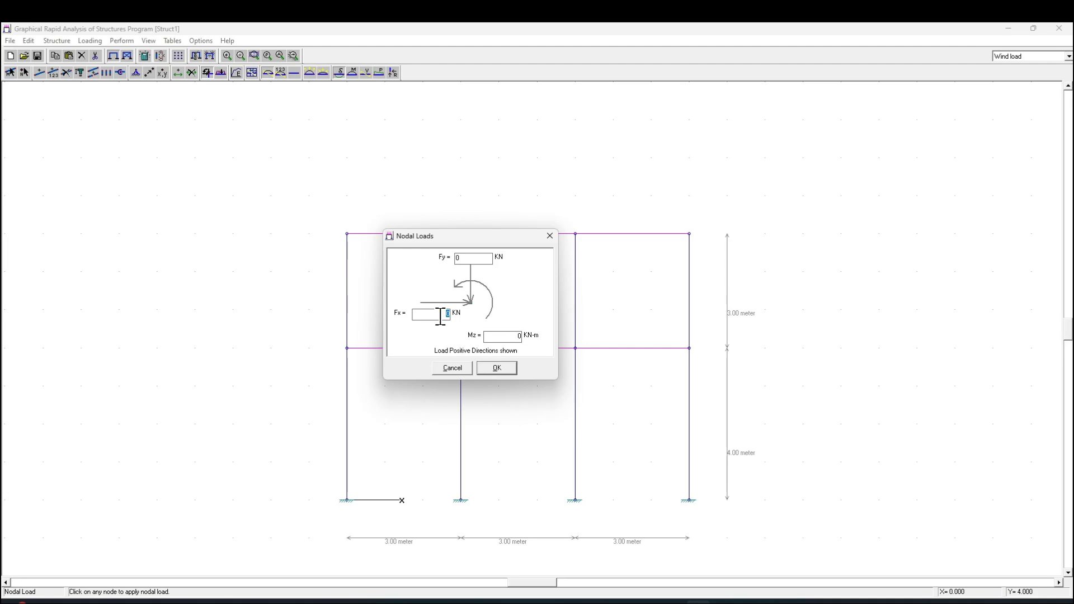
pyautogui.write('6')
pyautogui.click(496, 368)
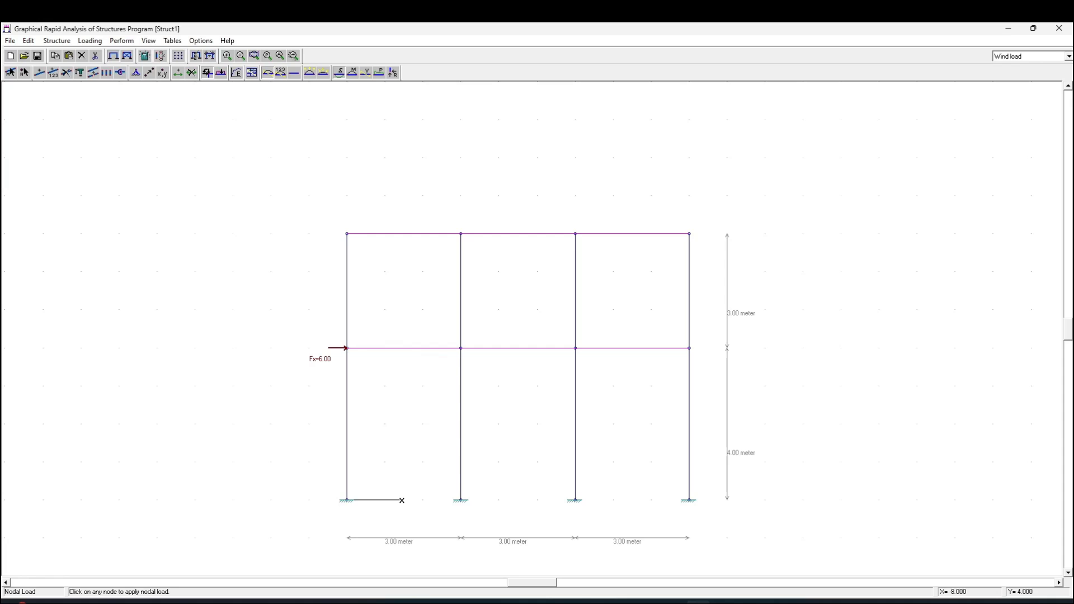
# Apply a nodal load of Fx = 10 kN to the leftmost node at roof level
pyautogui.click(347, 233)
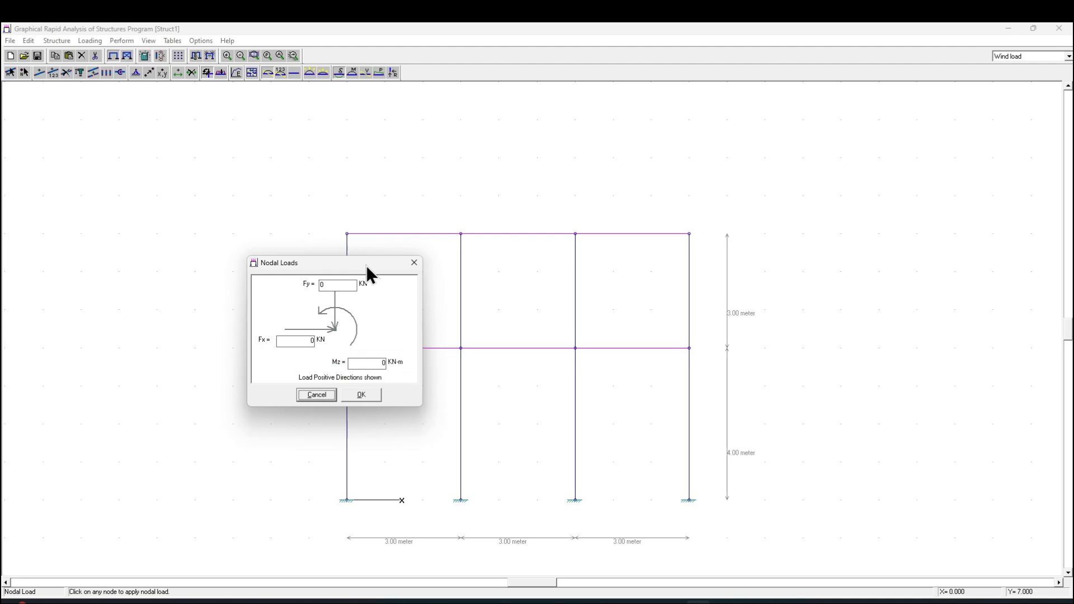
pyautogui.click(305, 339)
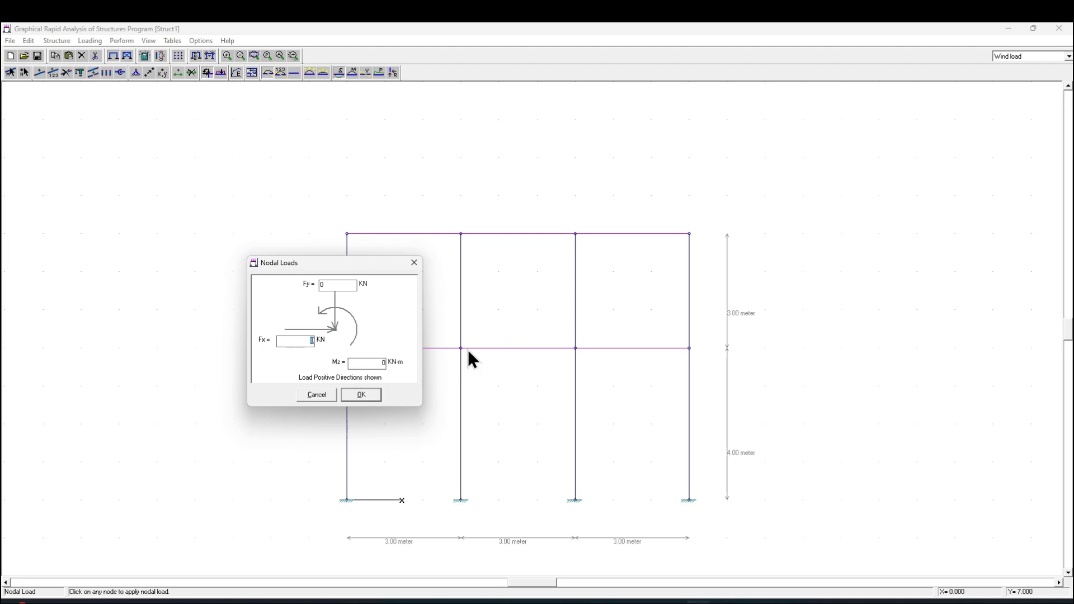
pyautogui.write('10')
pyautogui.click(359, 395)
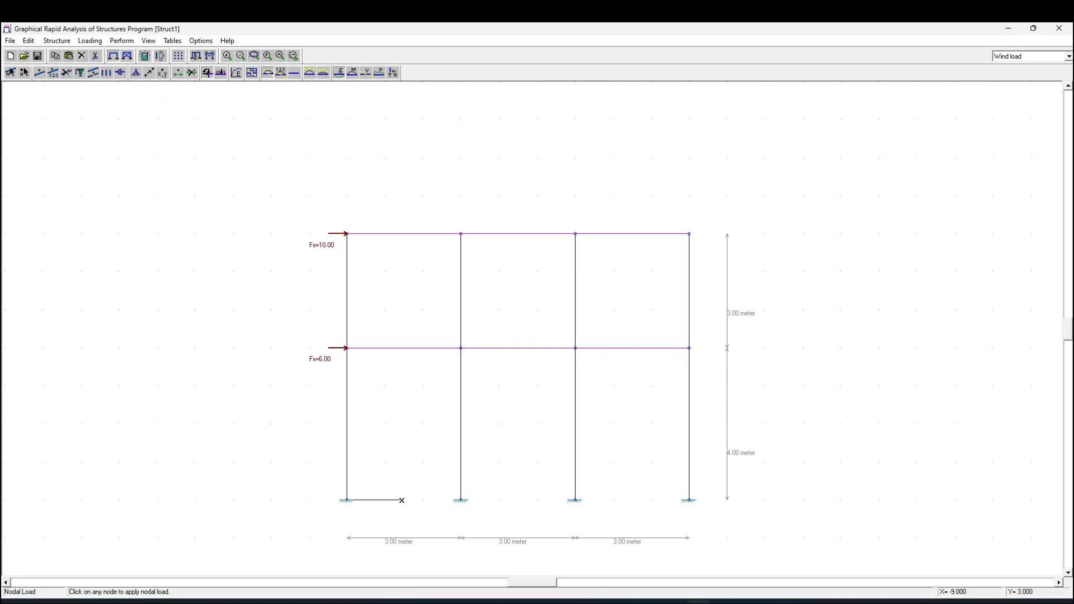
# Add a combination load case named "1.2D+1.6L" and check it in the list of load cases
pyautogui.click(649, 603)
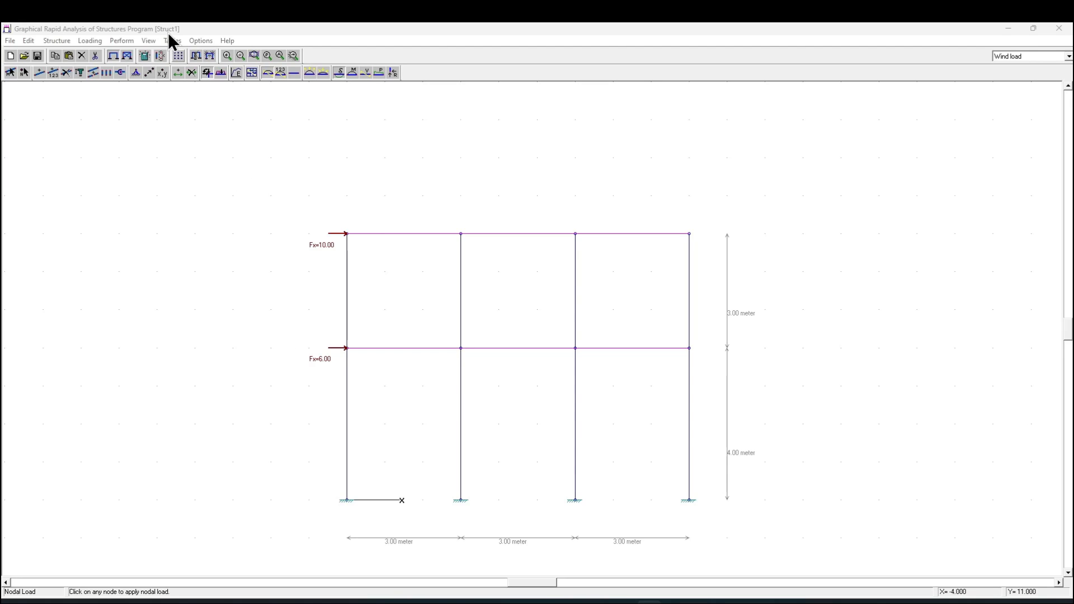
pyautogui.click(91, 42)
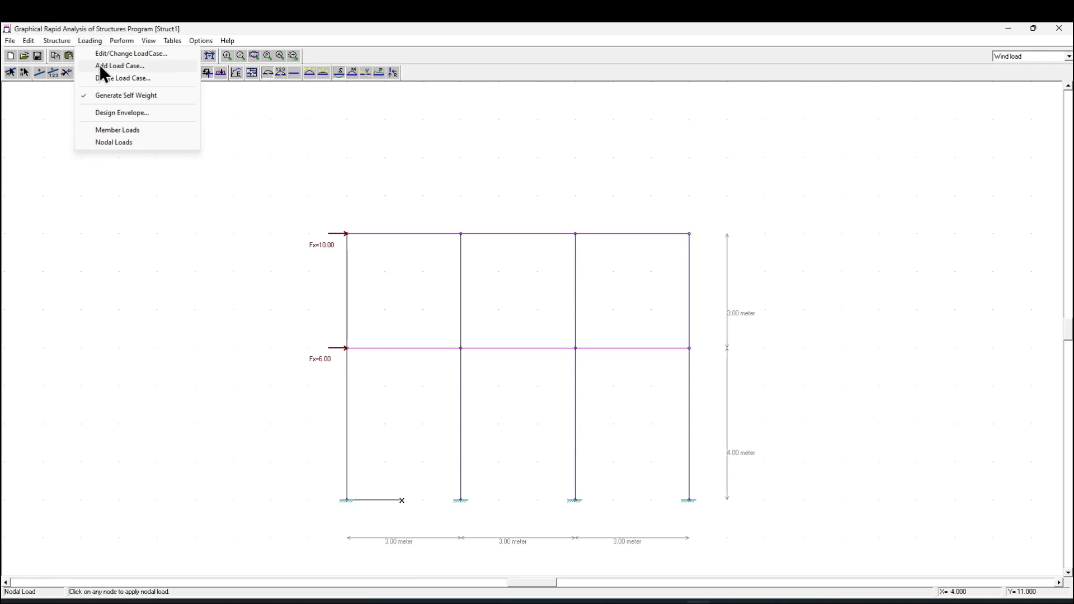
pyautogui.click(99, 64)
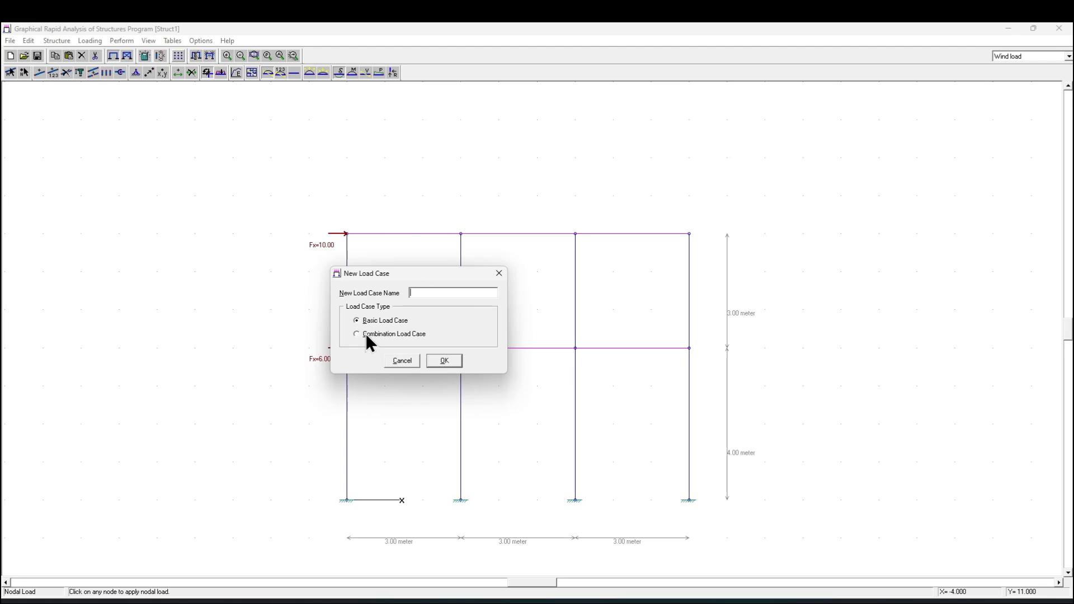
pyautogui.click(366, 335)
pyautogui.click(446, 290)
pyautogui.write('1.2D+1.6L')
pyautogui.click(435, 362)
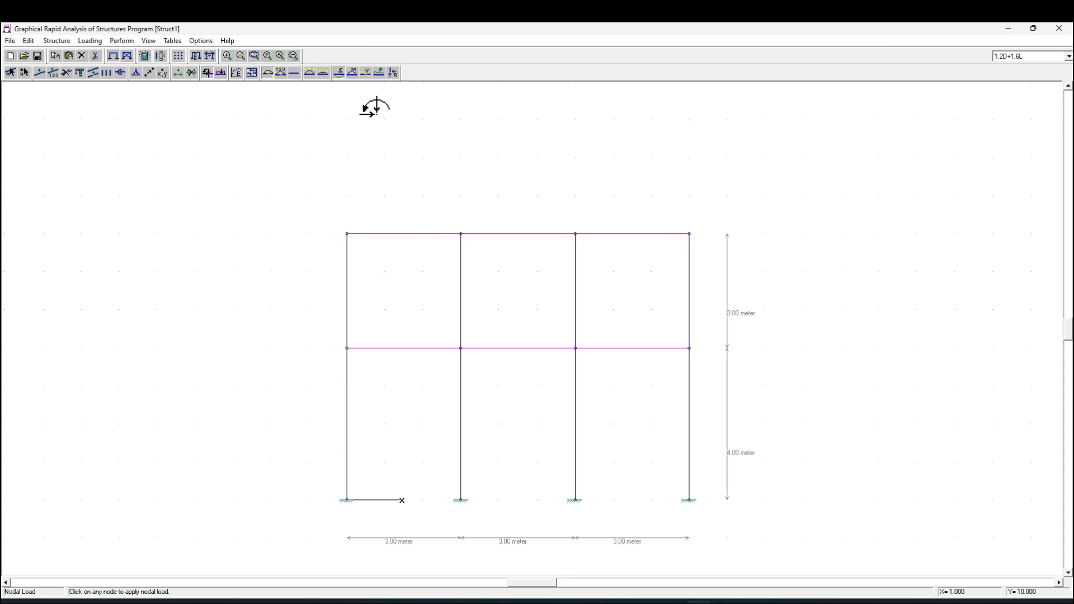
pyautogui.click(1037, 56)
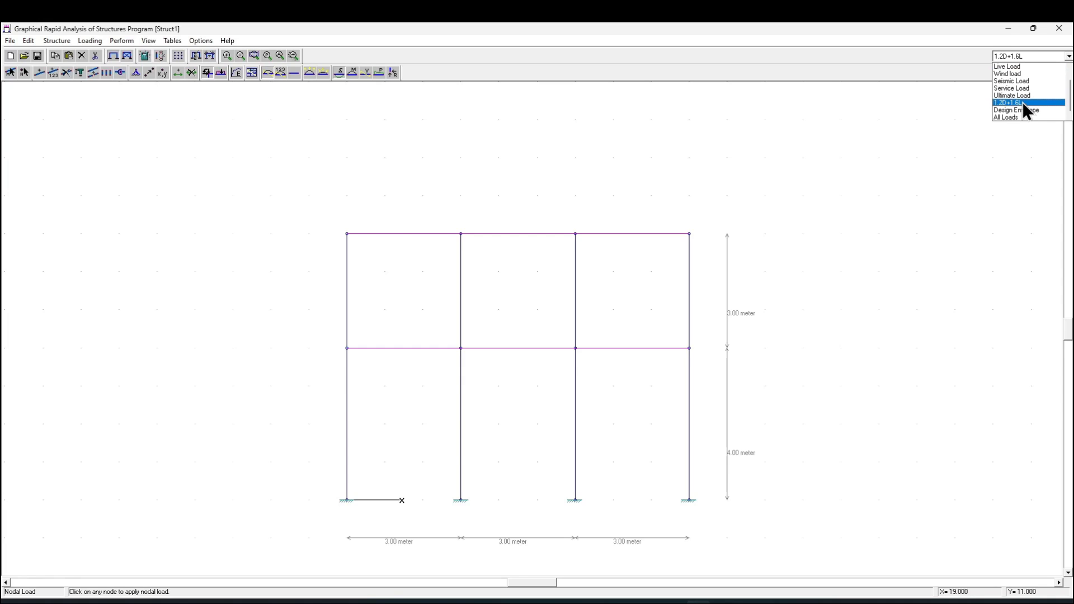
# Add a combination load case named "1.2D+0.5L+WL"
pyautogui.click(1031, 56)
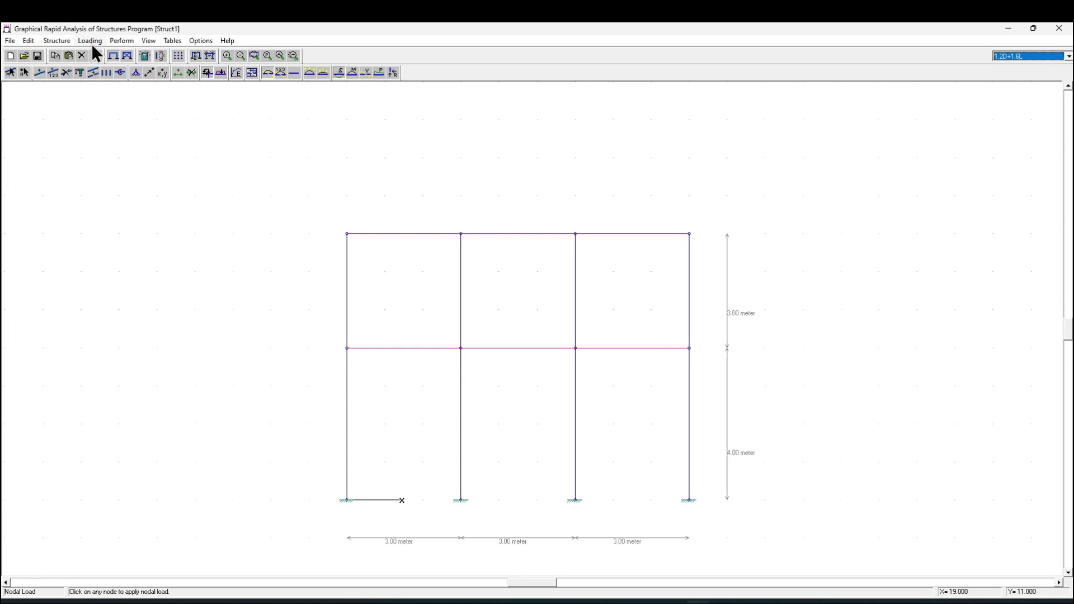
pyautogui.click(92, 43)
pyautogui.click(99, 67)
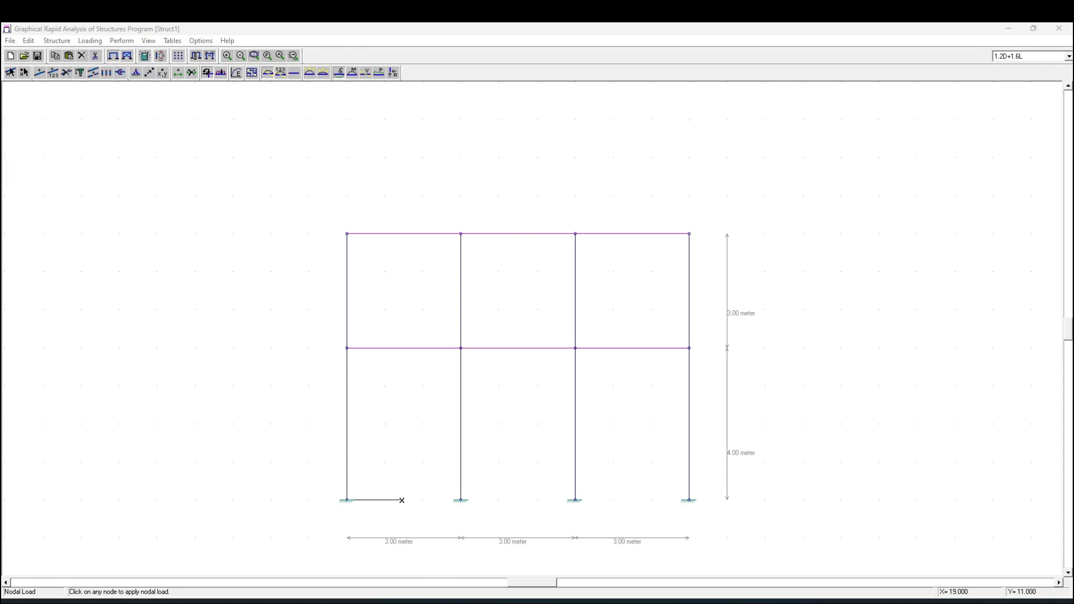
pyautogui.moveTo(0, 258); pyautogui.dragTo(365, 261)
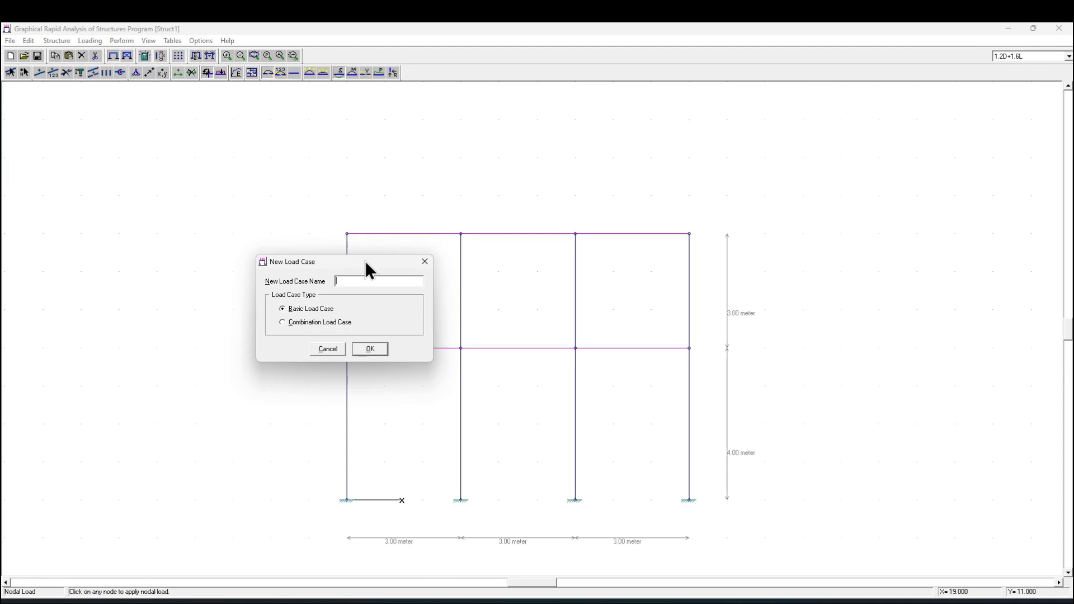
pyautogui.click(309, 330)
pyautogui.click(361, 282)
pyautogui.write('1.2')
pyautogui.write('D+0.5+')
pyautogui.press('BackSpace')
pyautogui.write('L+WL')
pyautogui.click(370, 349)
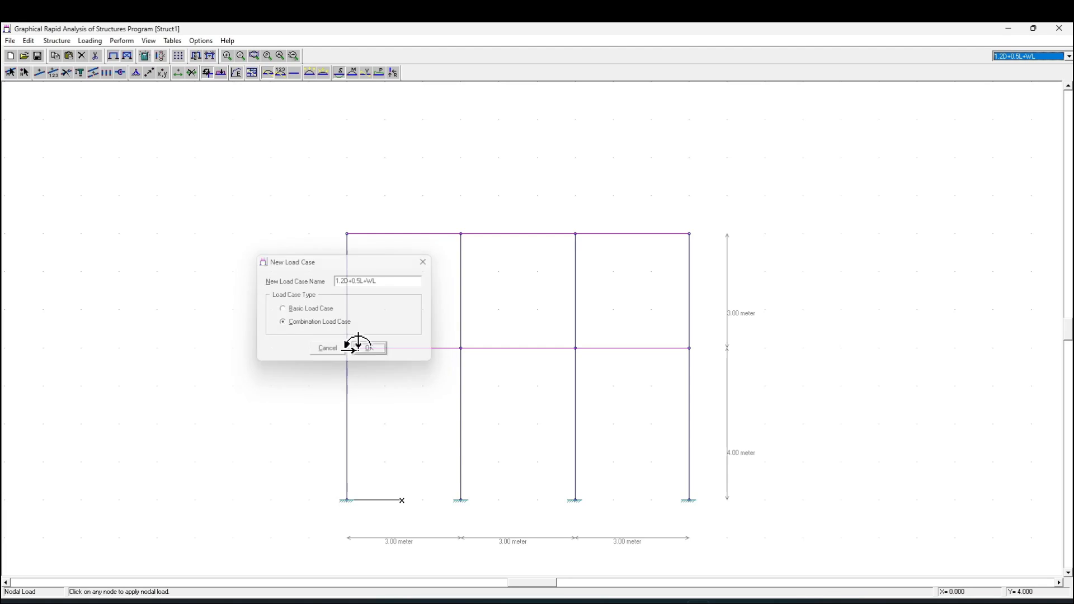
# Check the 1.2D+0.5L+WL combination in the list of load cases and keep it active
pyautogui.click(1032, 56)
pyautogui.click(1032, 56)
pyautogui.click(1033, 55)
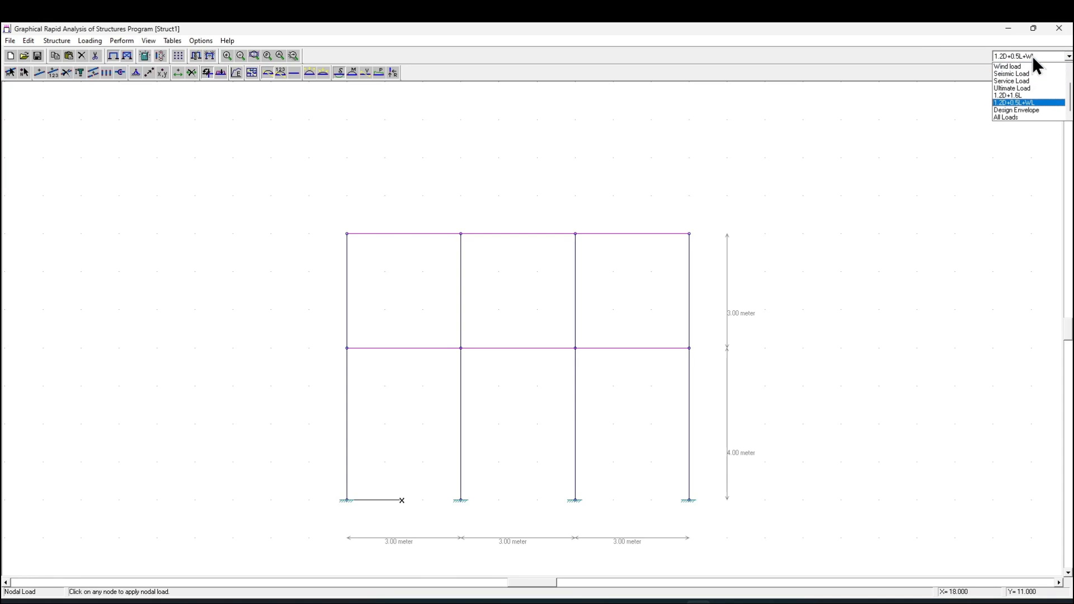
pyautogui.click(1029, 102)
pyautogui.click(1032, 58)
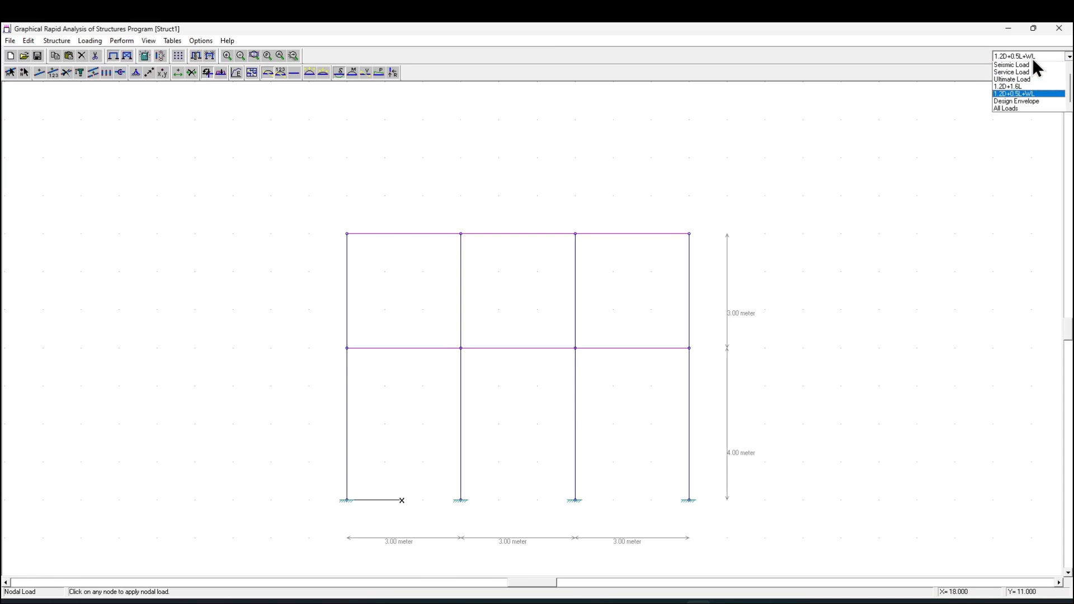
pyautogui.click(1030, 101)
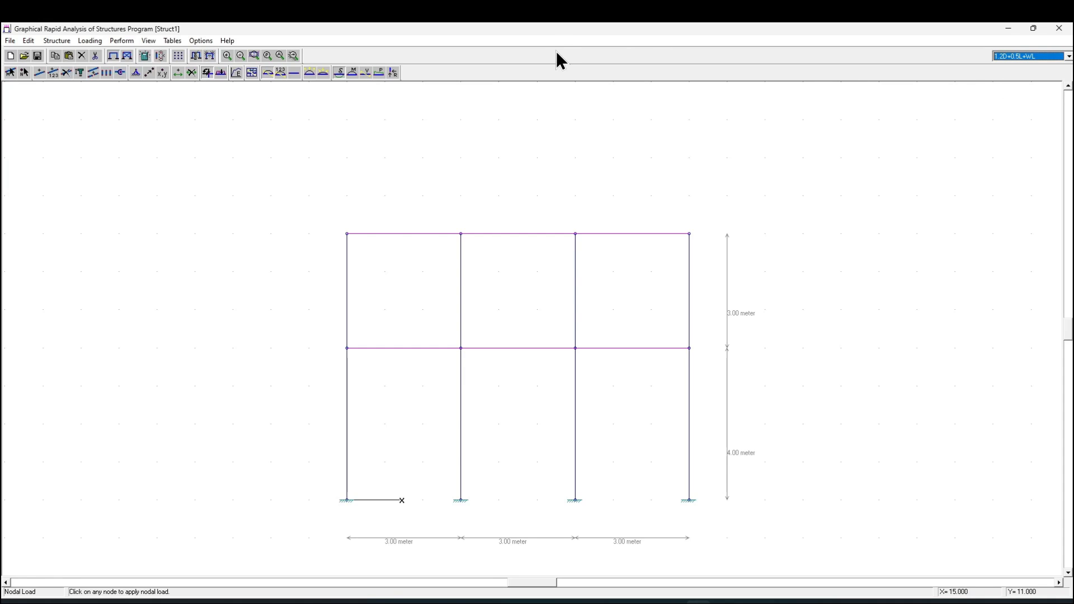
pyautogui.click(1019, 58)
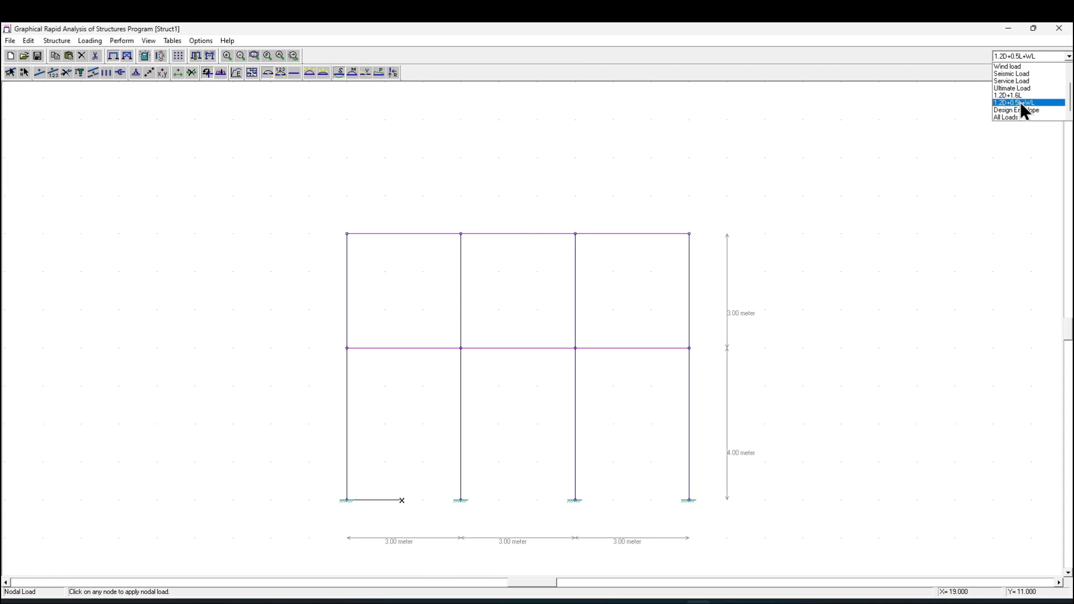
pyautogui.click(1020, 102)
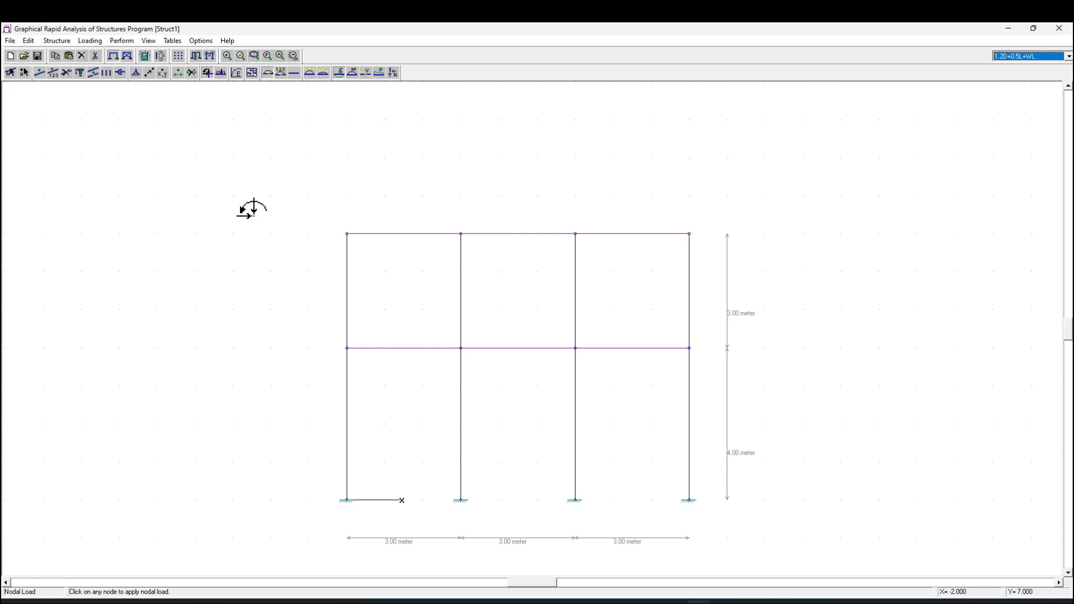
# Open the load cases for editing and make 1.2D+1.6L the active load case
pyautogui.click(88, 42)
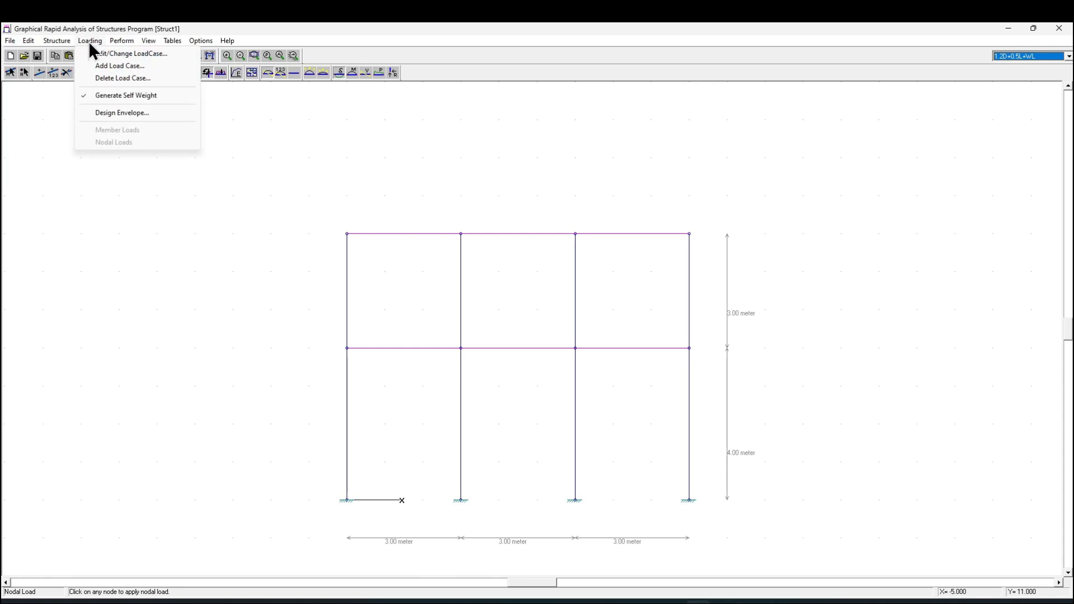
pyautogui.click(103, 53)
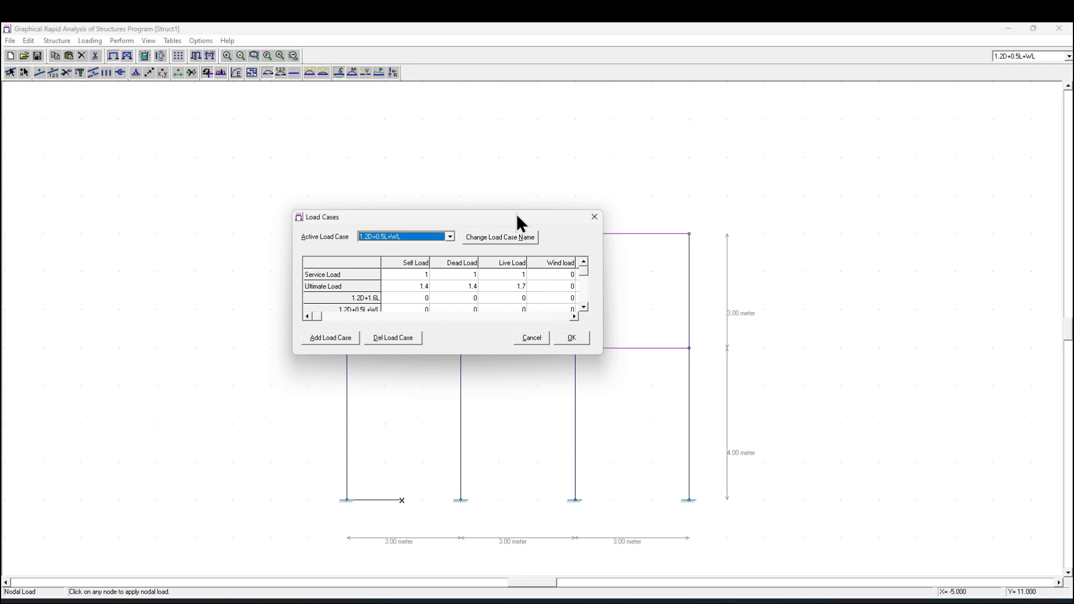
pyautogui.moveTo(442, 214); pyautogui.dragTo(461, 213)
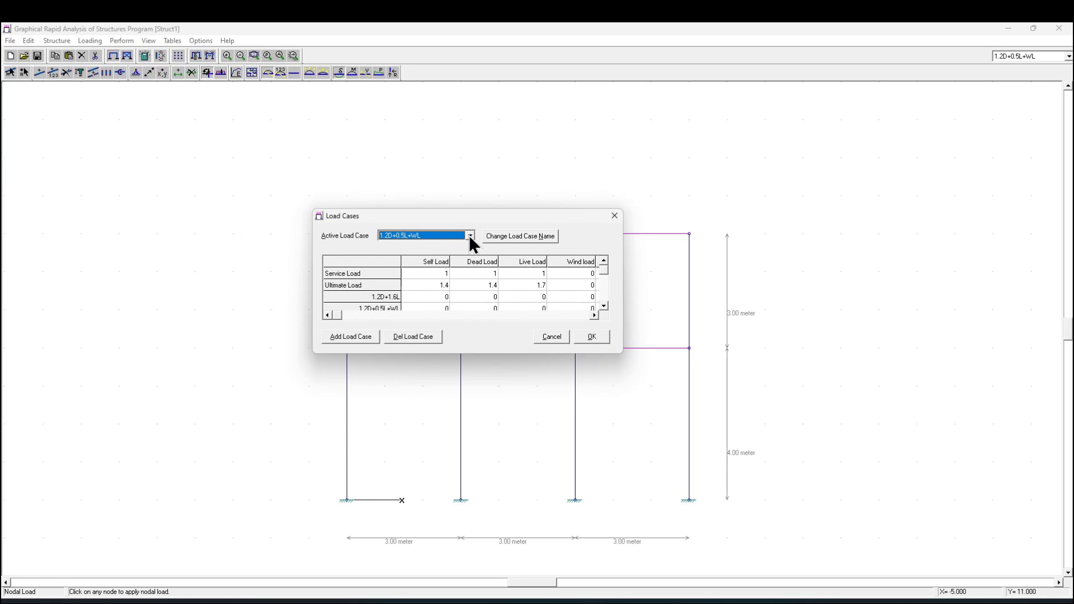
pyautogui.click(469, 236)
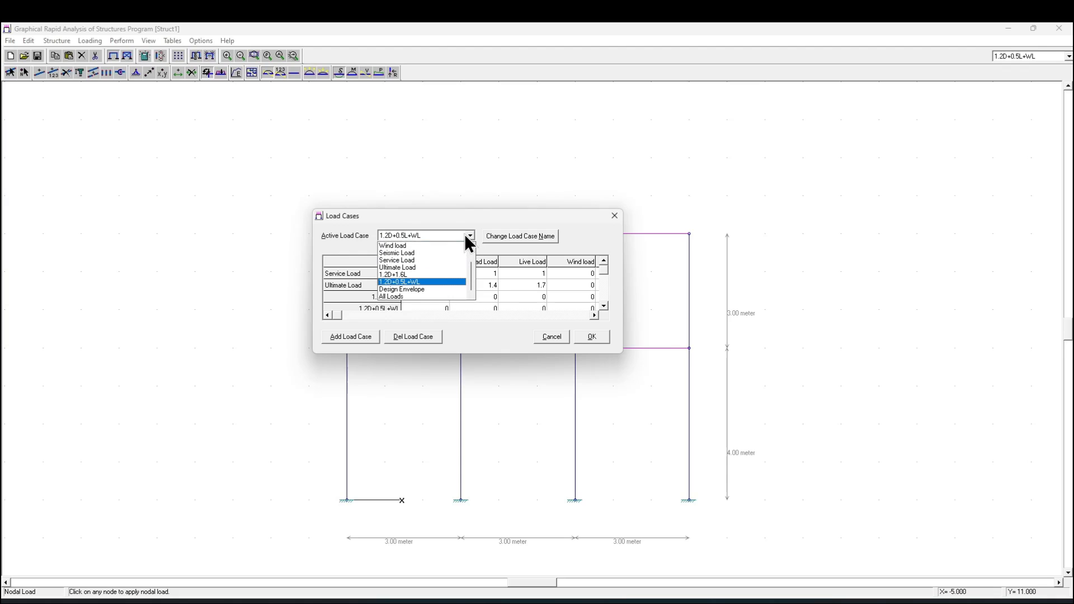
pyautogui.click(398, 276)
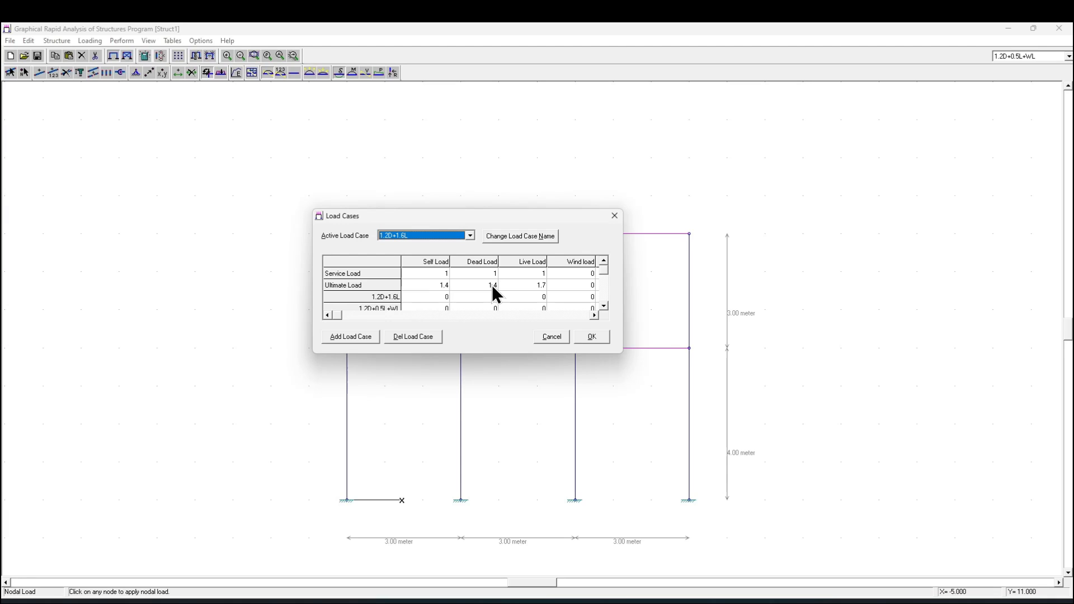
# Set the 1.2D+1.6L combination factors to 1.2 for self load, 1.2 for dead load and 1.6 for live load
pyautogui.click(604, 306)
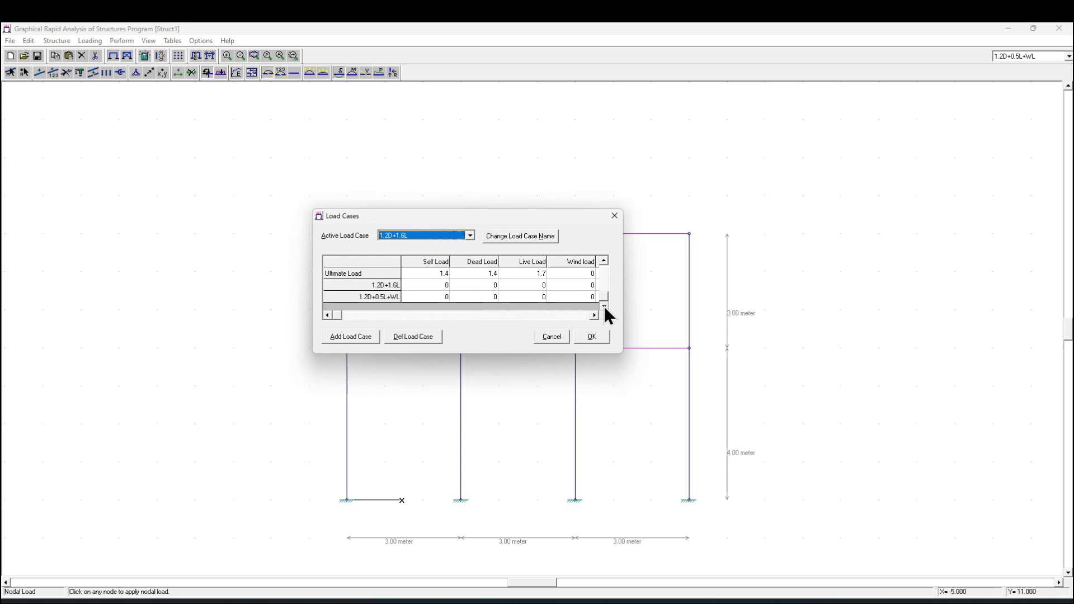
pyautogui.click(428, 287)
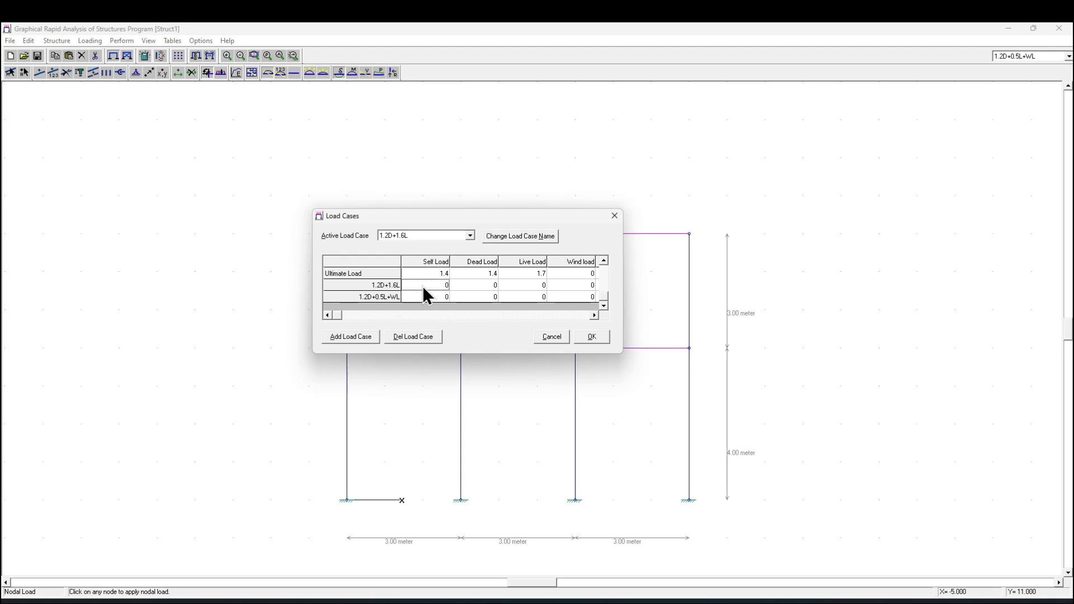
pyautogui.click(424, 287)
pyautogui.write('1.2')
pyautogui.click(460, 284)
pyautogui.write('1.2')
pyautogui.click(526, 288)
pyautogui.write('1.6')
pyautogui.click(593, 316)
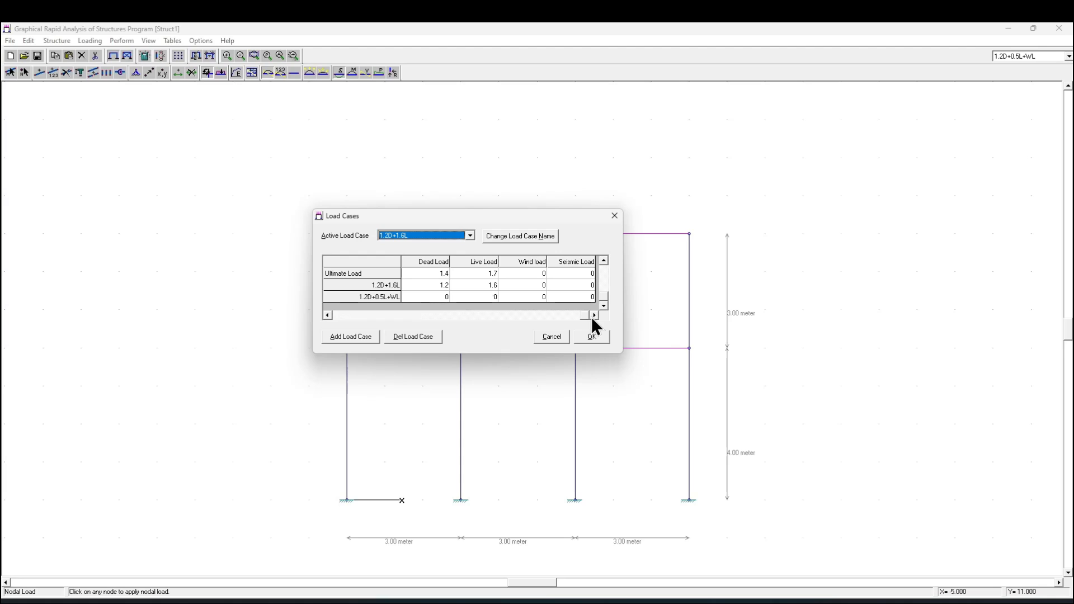
# Set the 1.2D+0.5L+WL factors to 1.2 self load, 1.2 dead load, 0.5 live load and 1 wind load, and accept the load cases
pyautogui.click(327, 315)
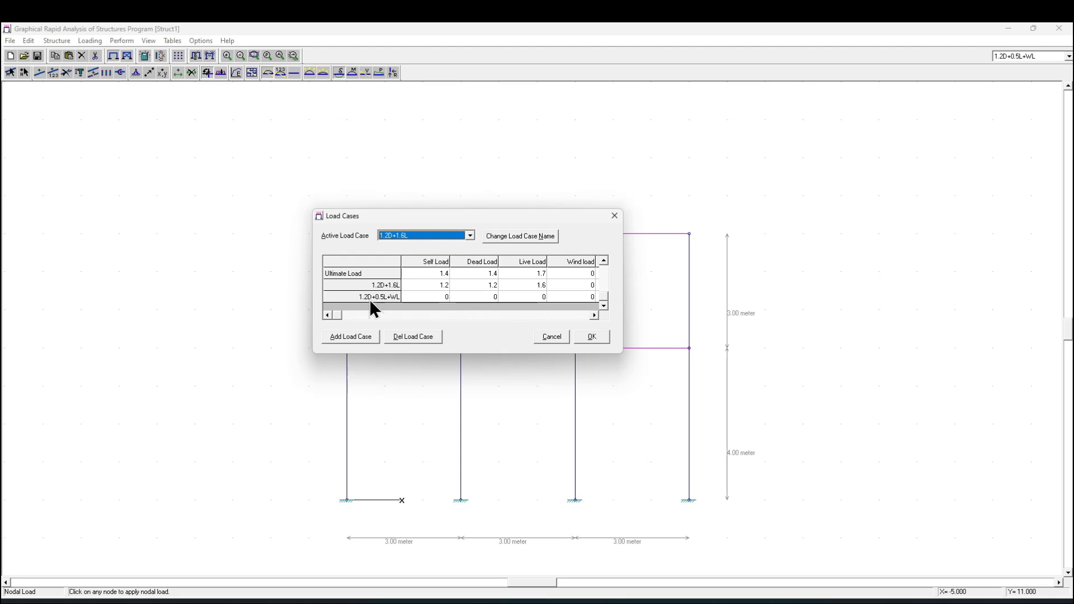
pyautogui.click(433, 298)
pyautogui.write('1.2')
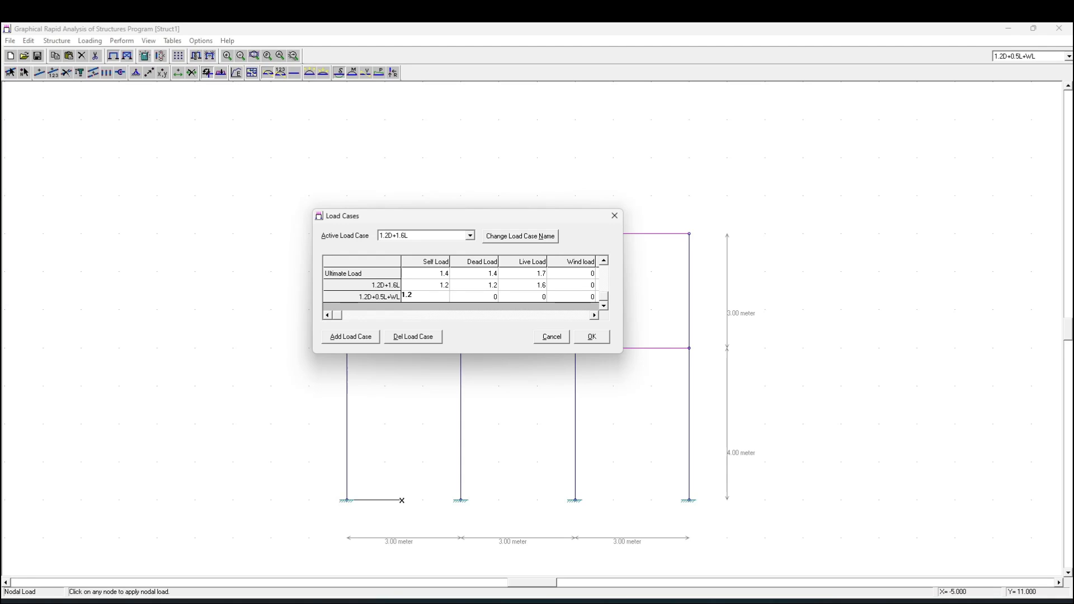
pyautogui.click(462, 294)
pyautogui.write('1.2')
pyautogui.click(516, 299)
pyautogui.write('0.5')
pyautogui.click(566, 296)
pyautogui.write('1')
pyautogui.click(597, 342)
pyautogui.click(598, 340)
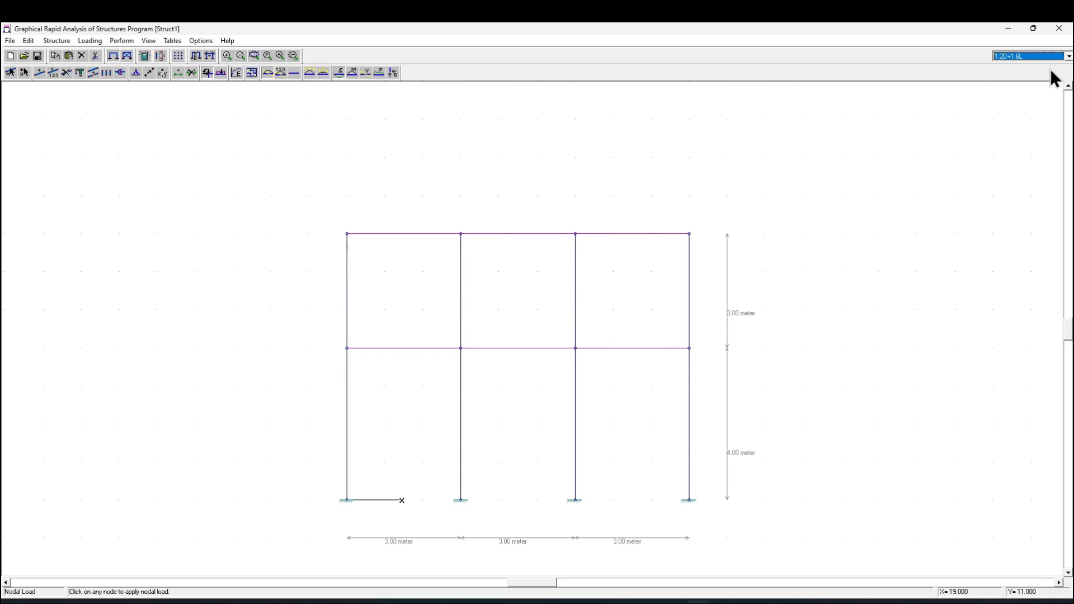
# Switch between the 1.2D+1.6L and 1.2D+0.5L+WL load cases to check both, ending on 1.2D+0.5L+WL
pyautogui.click(1032, 57)
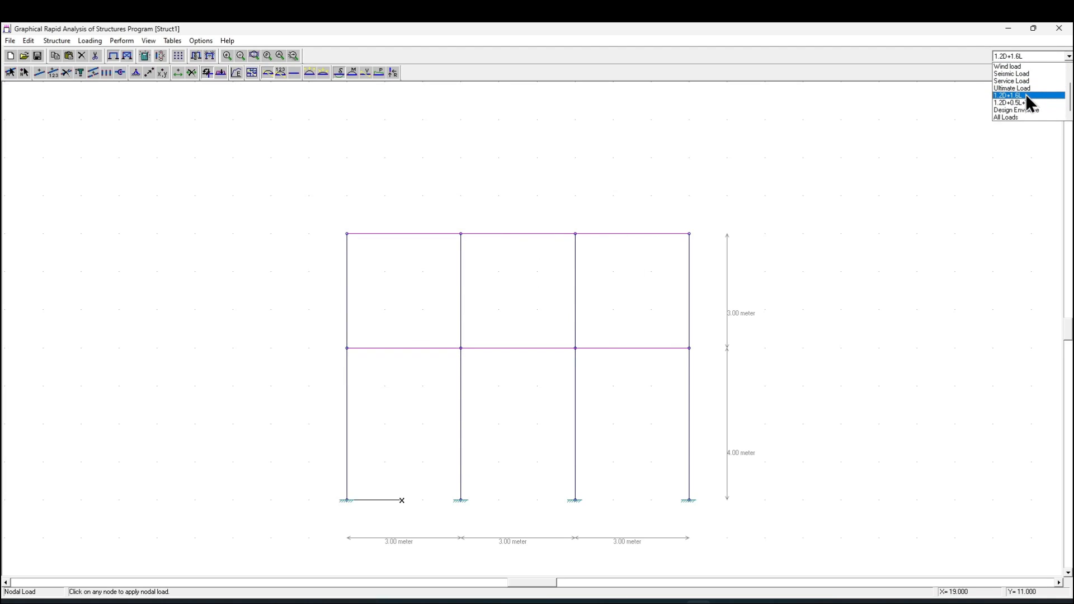
pyautogui.click(1025, 93)
pyautogui.click(1029, 56)
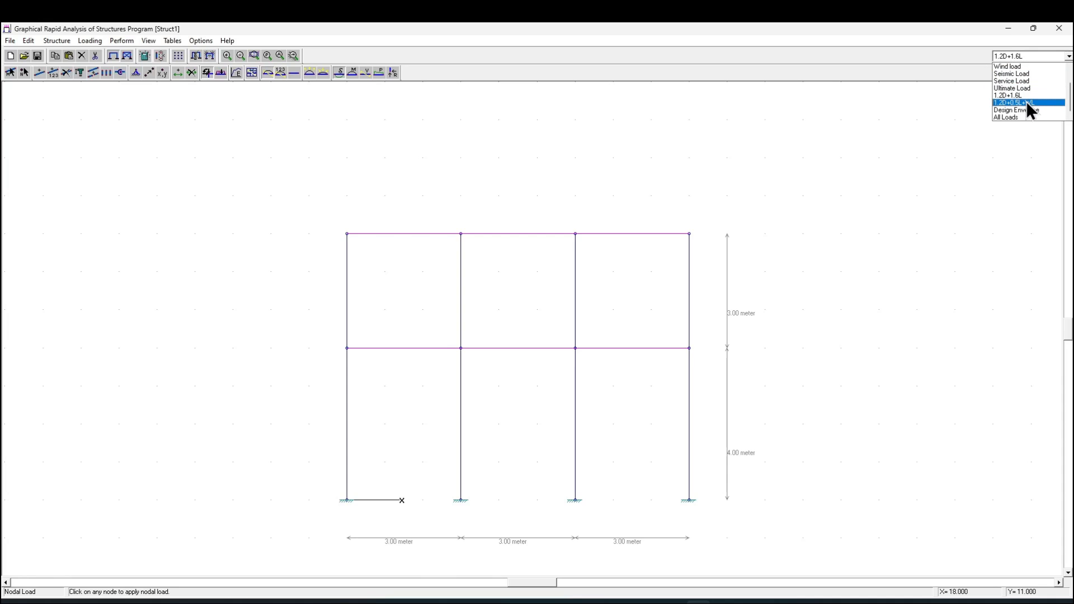
pyautogui.click(1030, 102)
pyautogui.click(1030, 57)
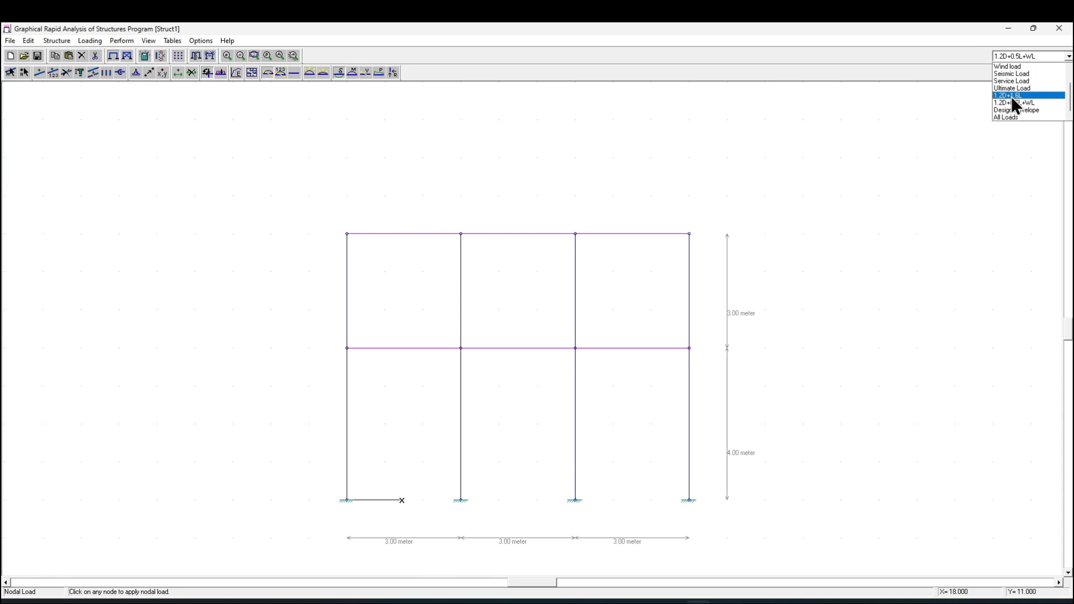
pyautogui.click(1012, 94)
pyautogui.click(1018, 57)
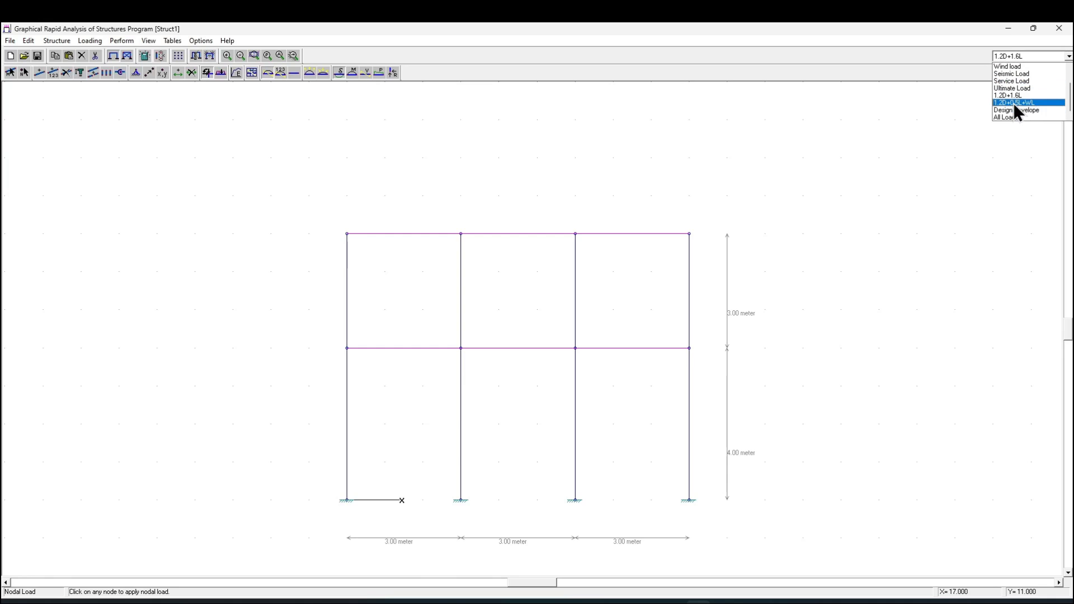
pyautogui.click(1013, 102)
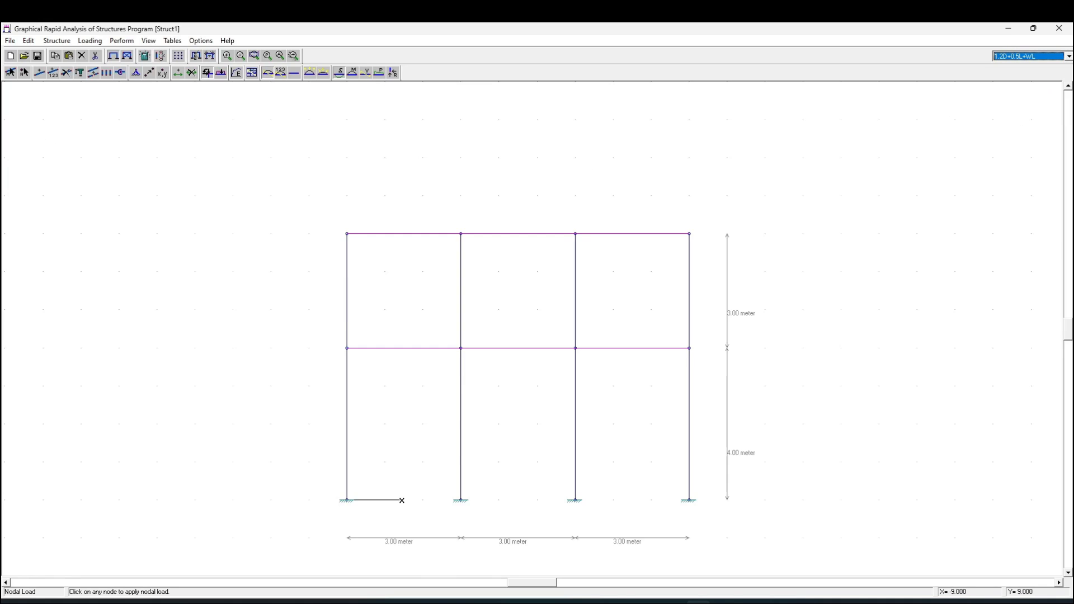
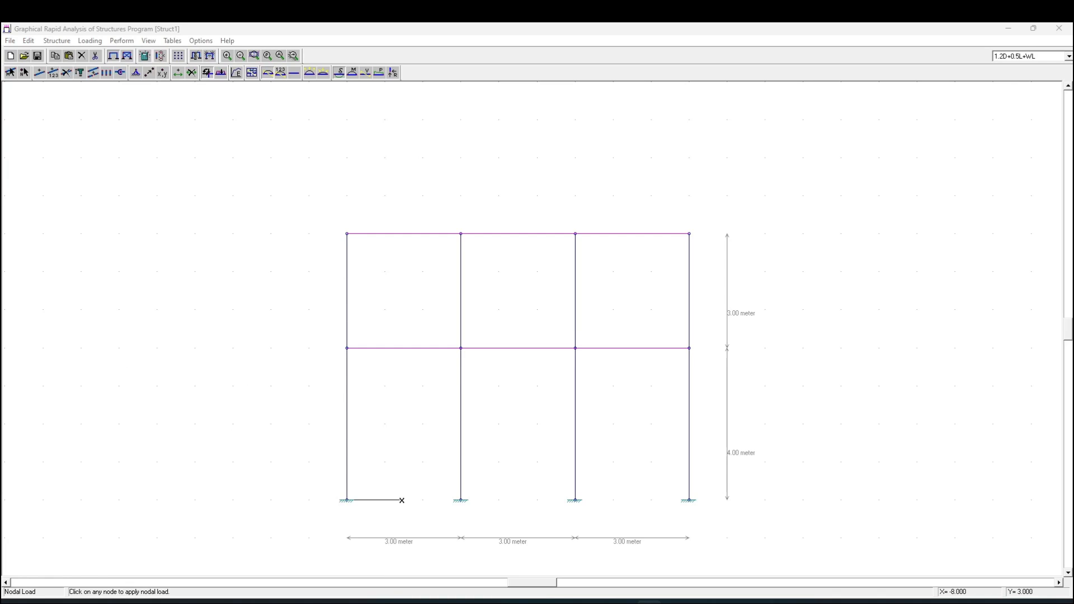
# Run the analysis of the frame, saving the data file beforehand
pyautogui.click(118, 40)
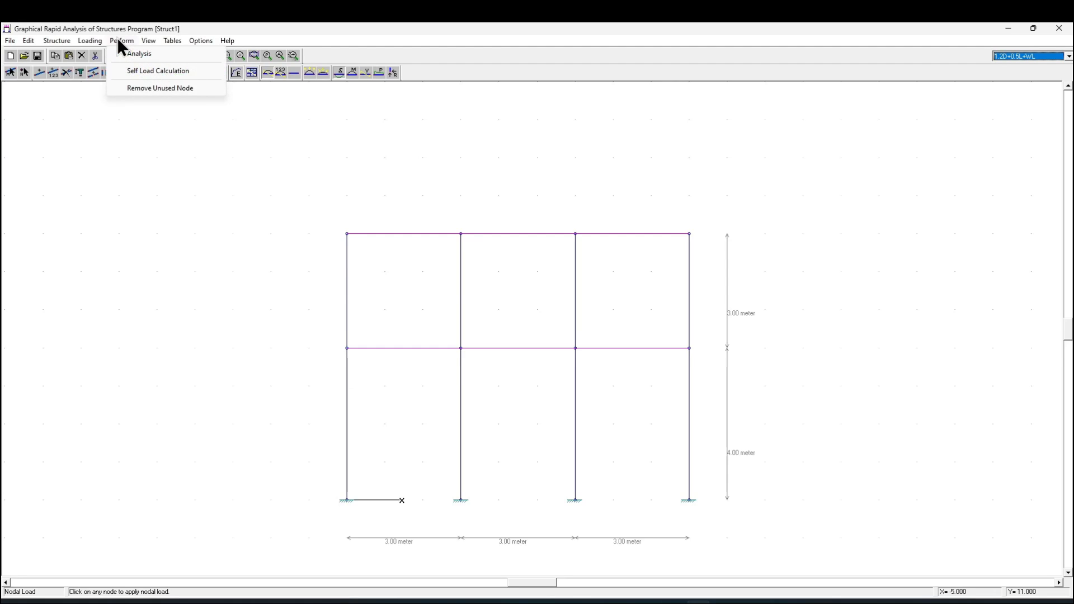
pyautogui.click(148, 72)
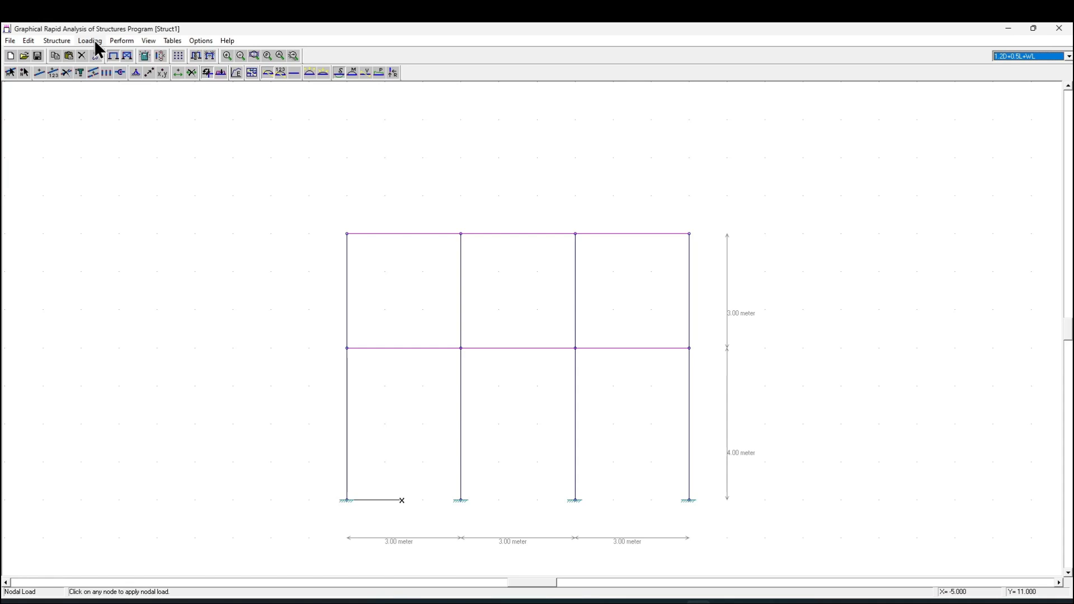
pyautogui.click(121, 41)
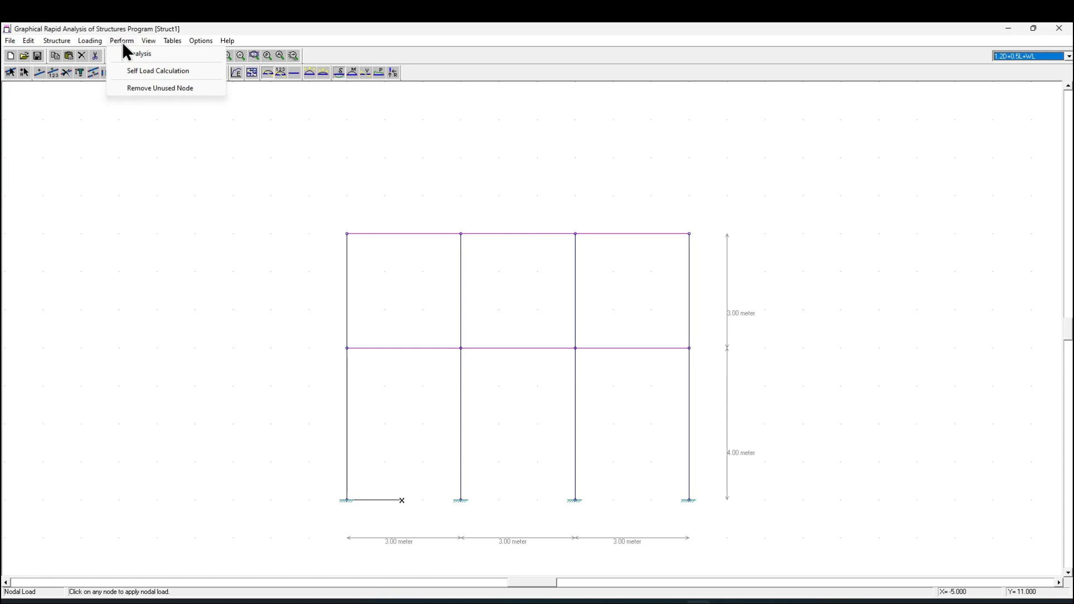
pyautogui.click(134, 54)
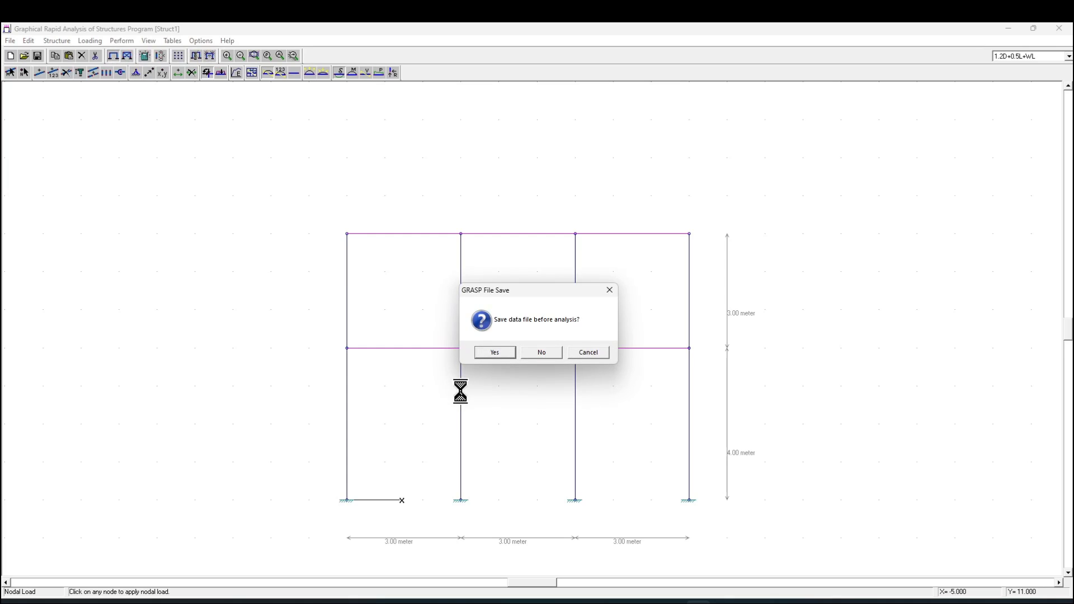
pyautogui.click(491, 352)
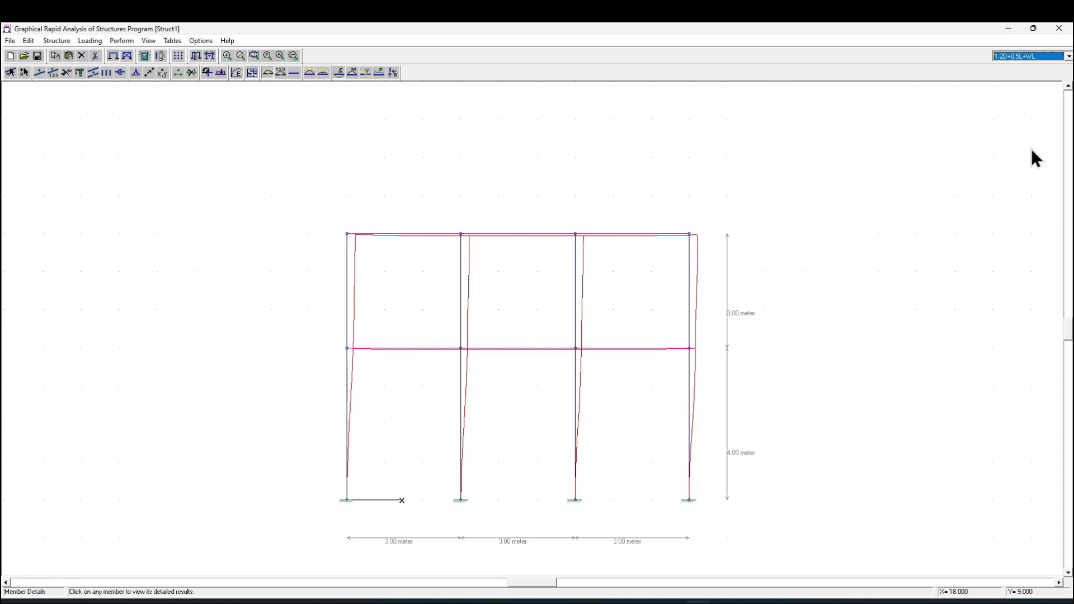
# Compare the frame's deflected shapes under the 1.2D+1.6L and 1.2D+0.5L+WL combinations
pyautogui.click(1023, 61)
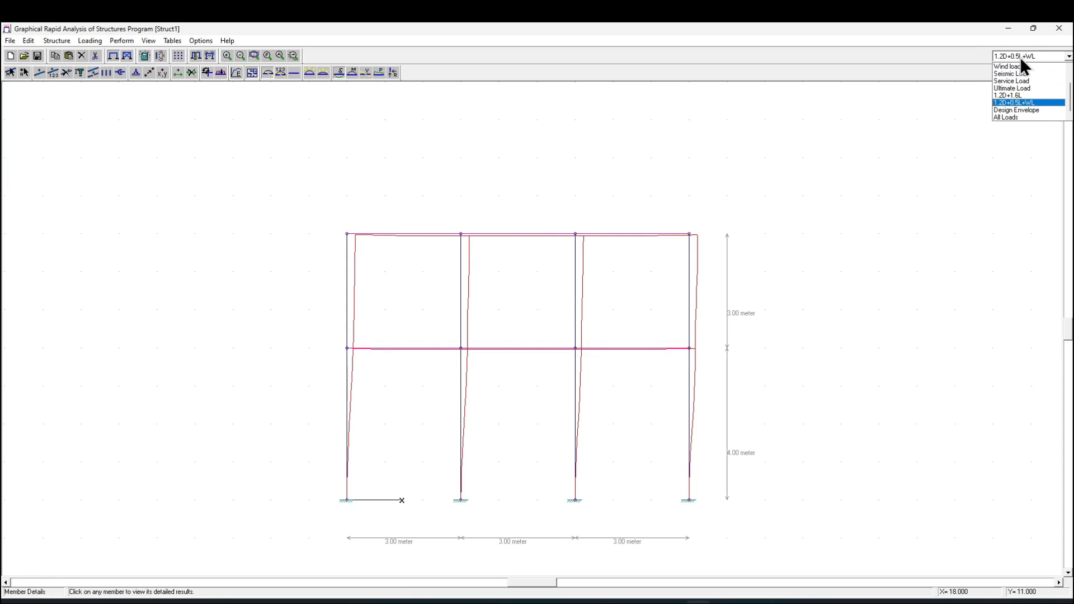
pyautogui.click(1019, 96)
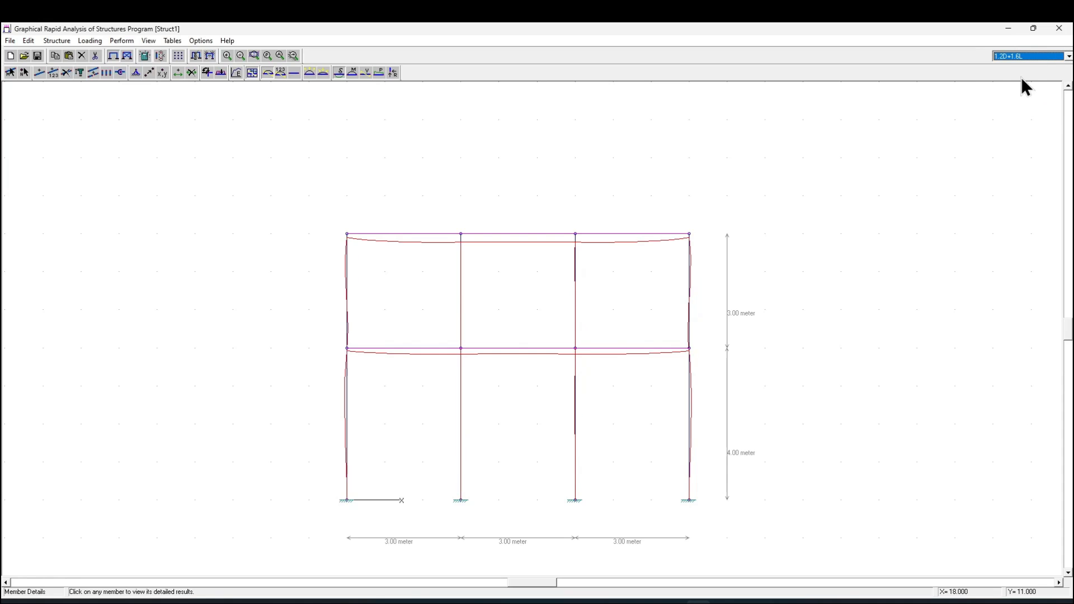
pyautogui.click(1024, 57)
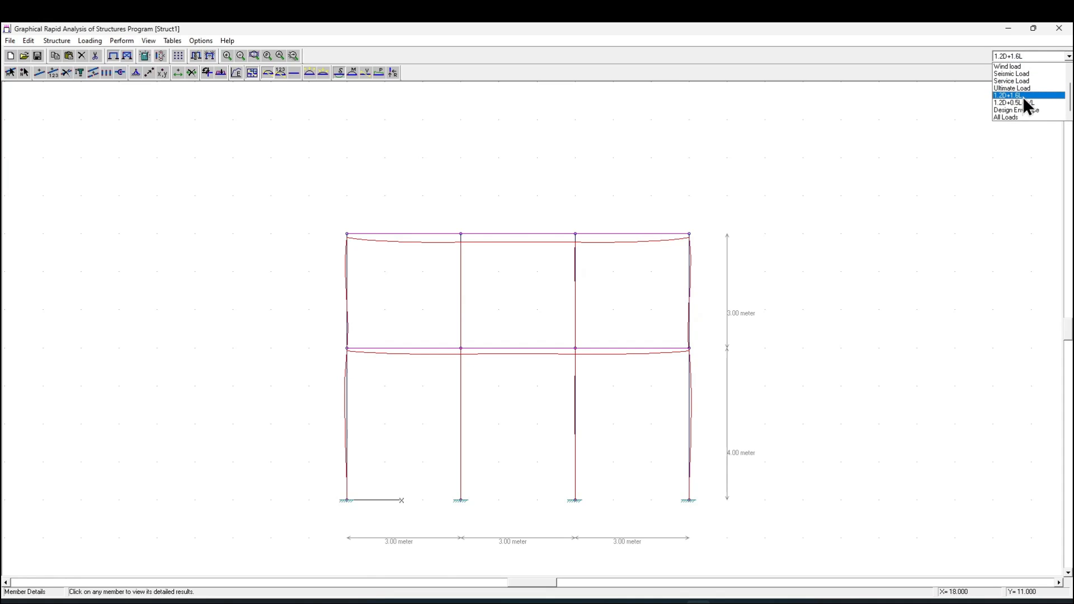
pyautogui.click(1020, 102)
pyautogui.click(1026, 56)
pyautogui.click(1011, 96)
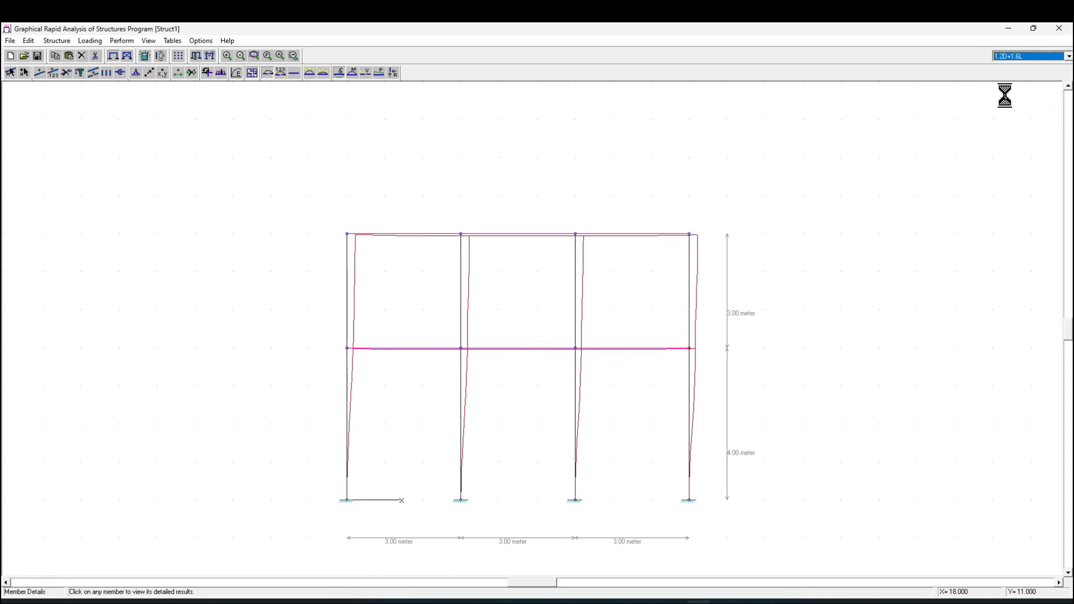
# Review the frame's deflected shape under the Dead Load, Live Load and Seismic Load cases, returning to 1.2D+1.6L
pyautogui.click(1024, 56)
pyautogui.scroll(2, 1011, 73)
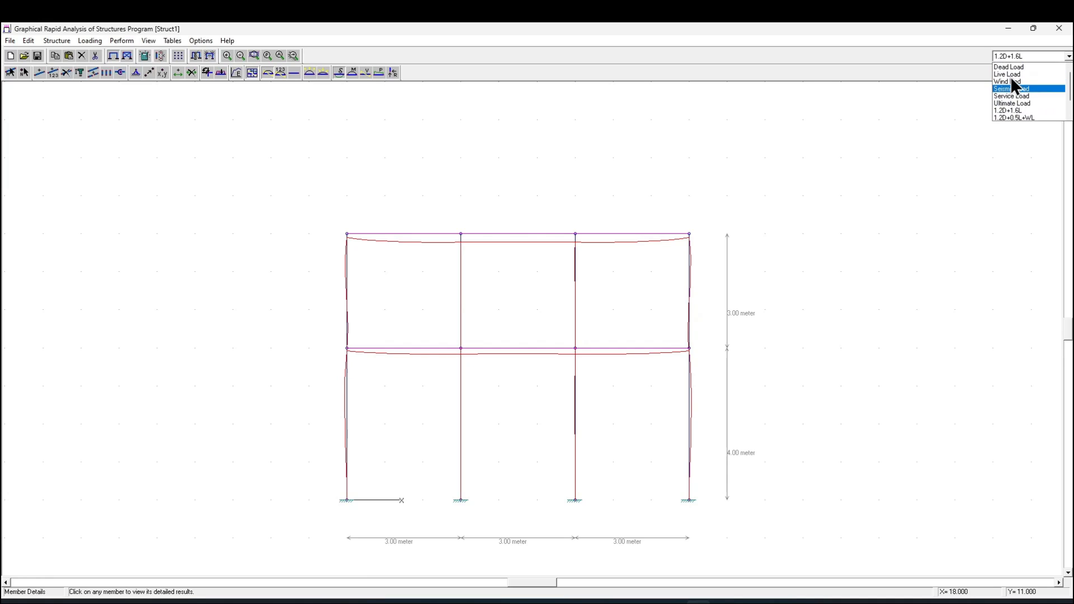
pyautogui.click(1010, 75)
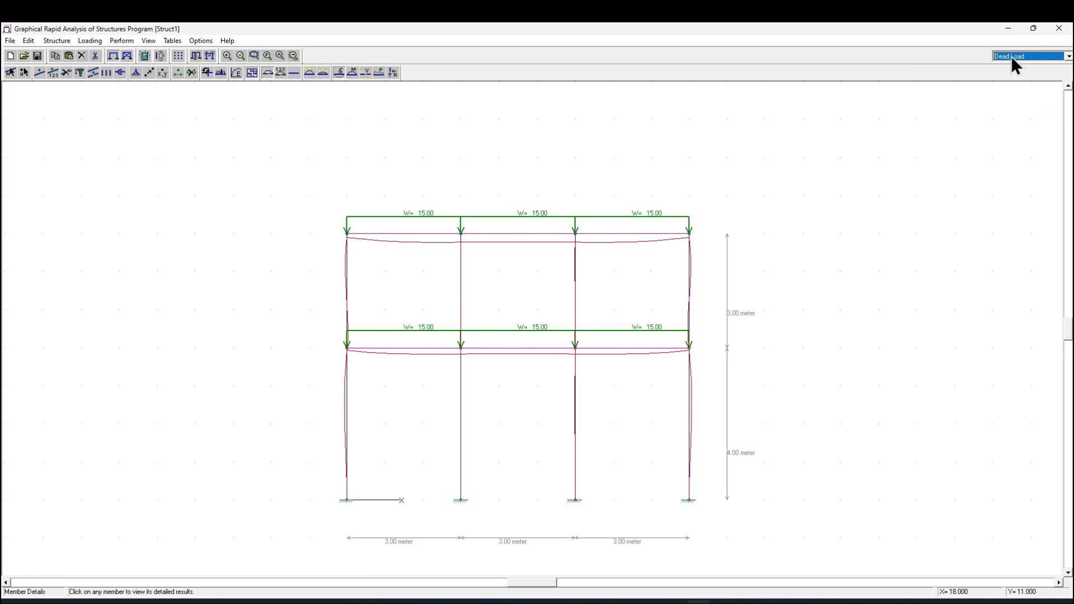
pyautogui.click(1011, 56)
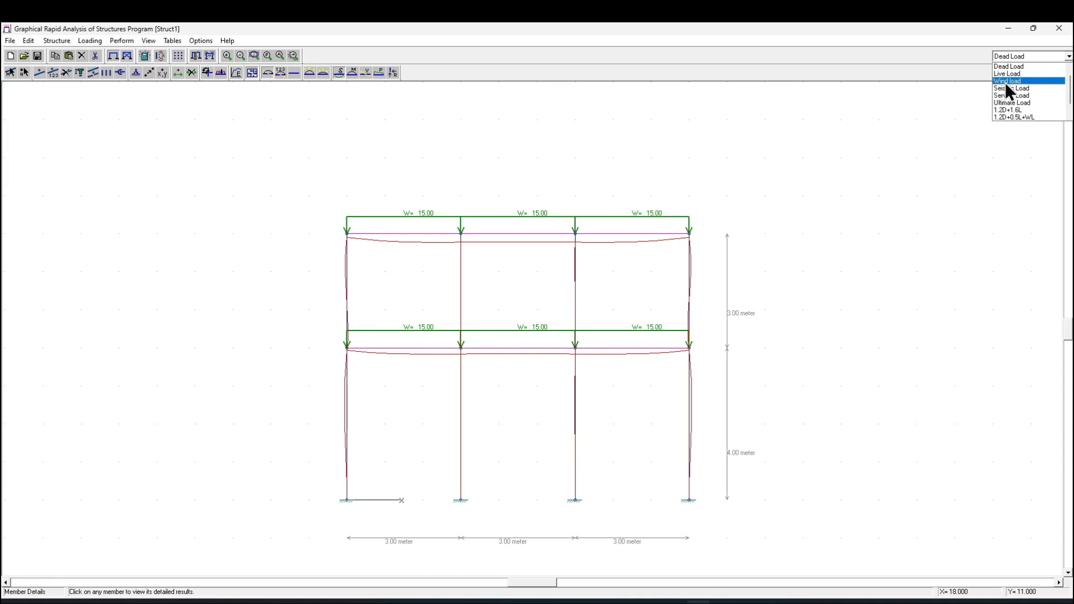
pyautogui.click(1007, 74)
pyautogui.click(1009, 56)
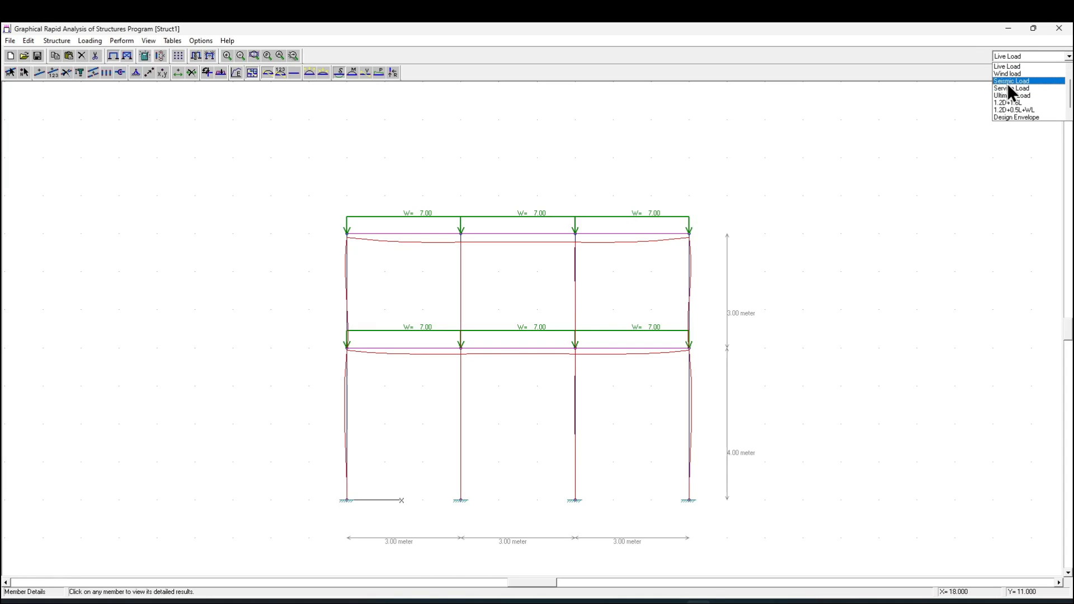
pyautogui.click(1010, 81)
pyautogui.click(1013, 56)
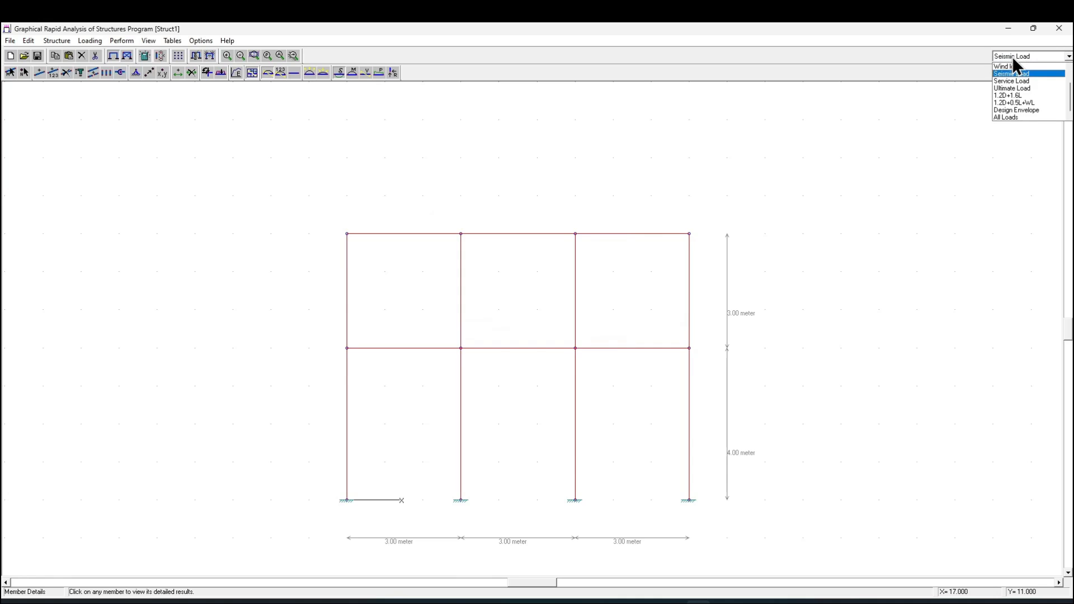
pyautogui.click(1009, 96)
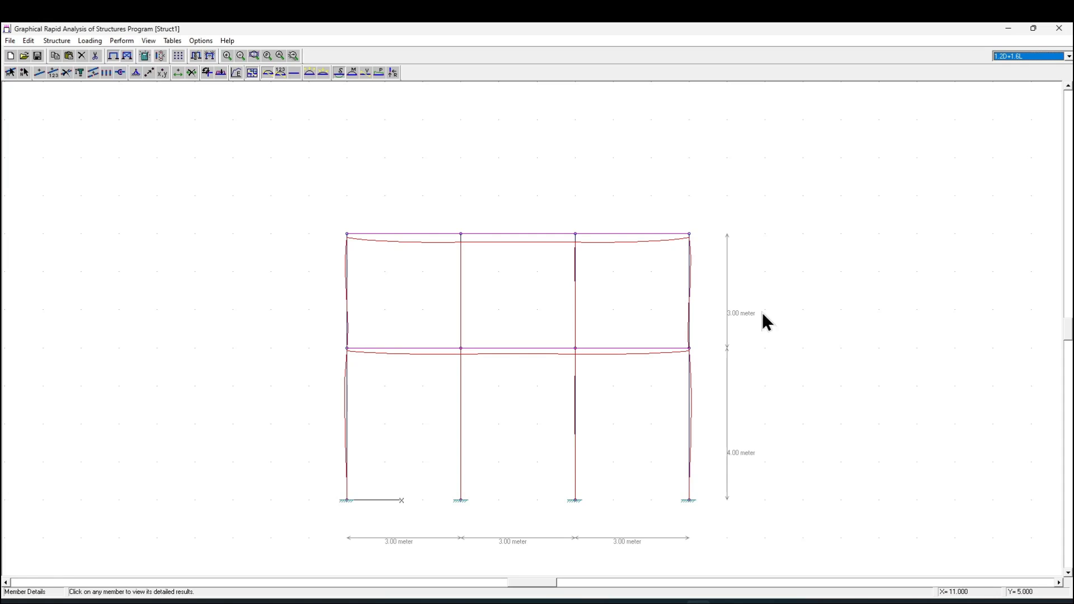
# Show the bending moment diagram with its result values for the 1.2D+1.6L combination
pyautogui.click(148, 41)
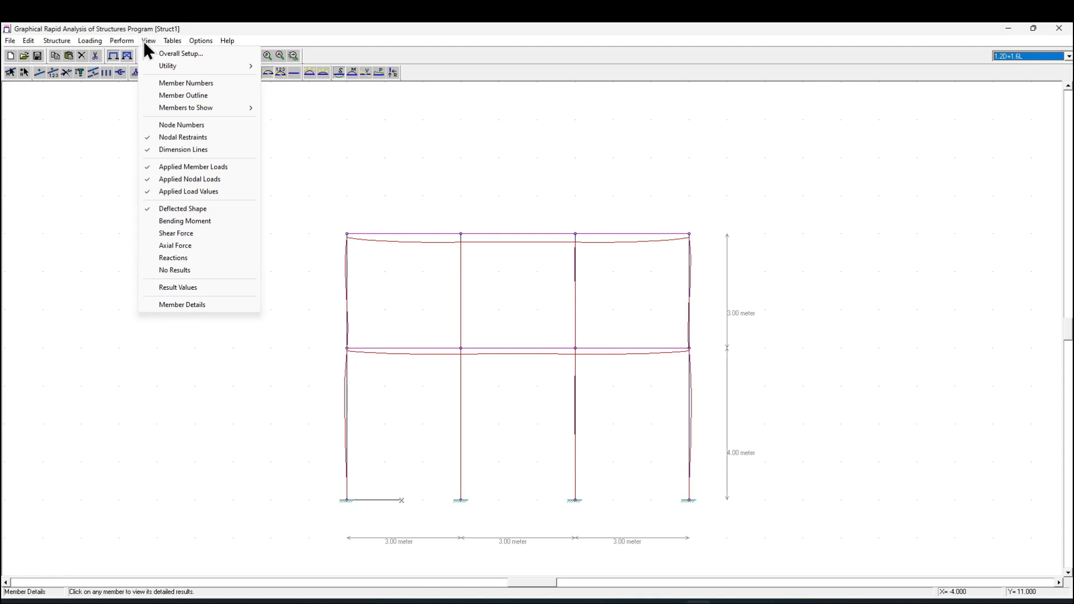
pyautogui.click(184, 222)
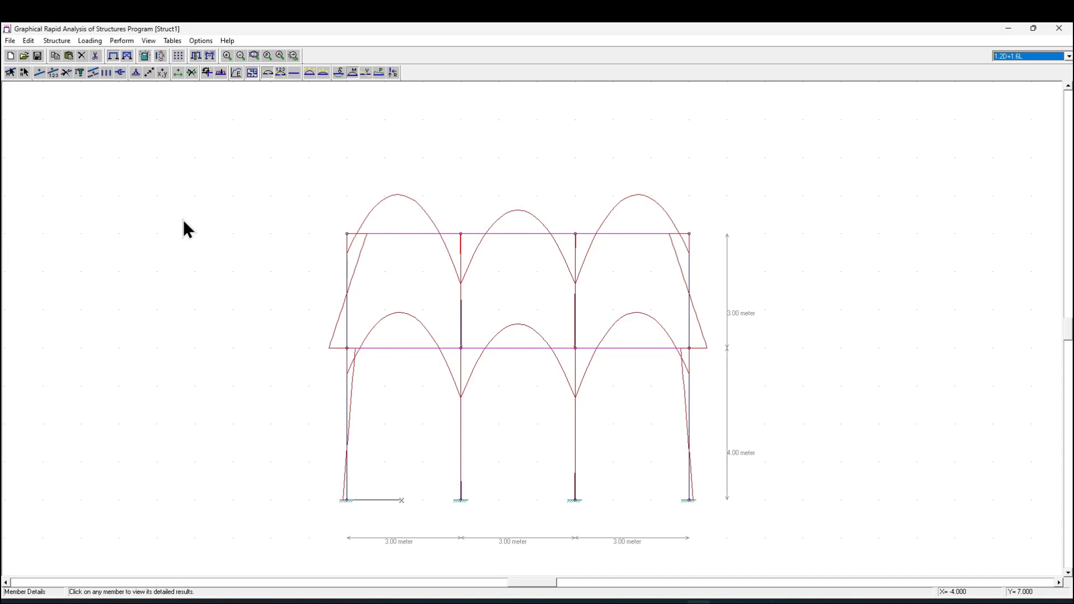
pyautogui.click(155, 41)
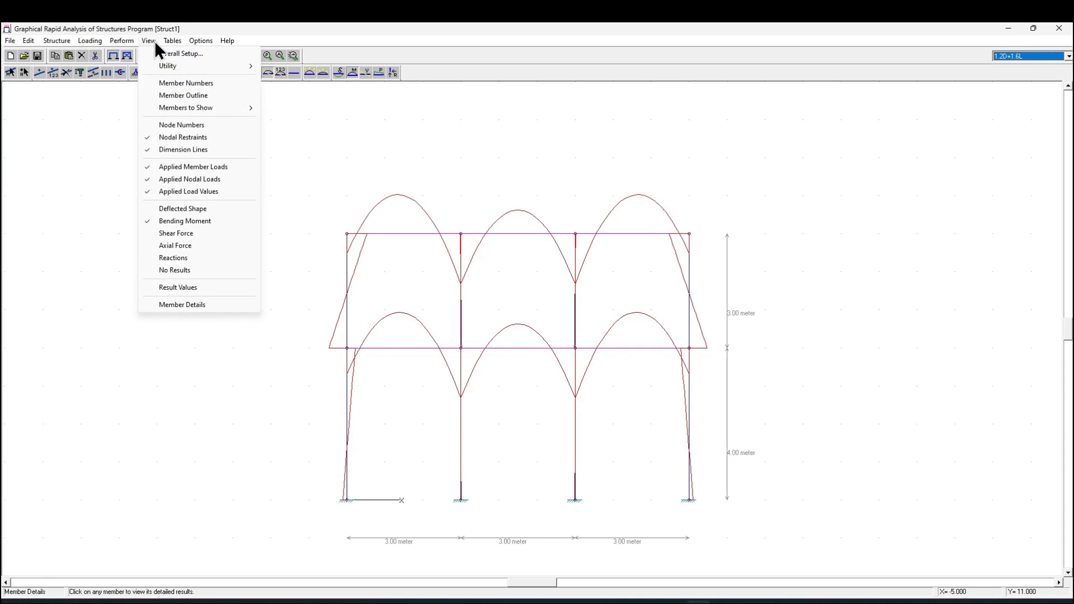
pyautogui.click(206, 287)
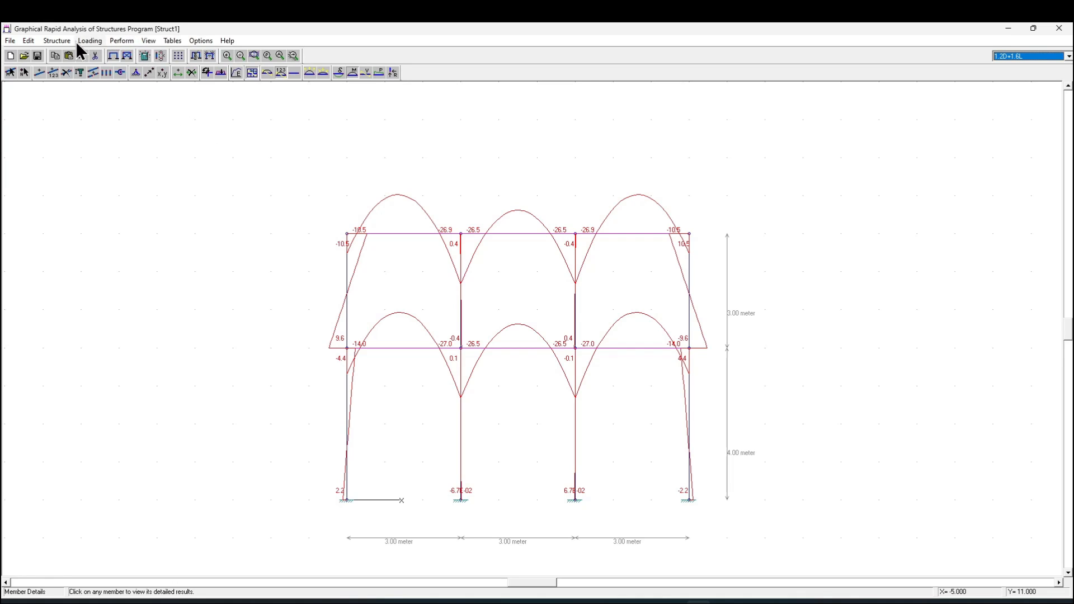
# Compare the frame's shear force and bending moment diagrams under 1.2D+1.6L, ending on the axial force diagram
pyautogui.click(148, 41)
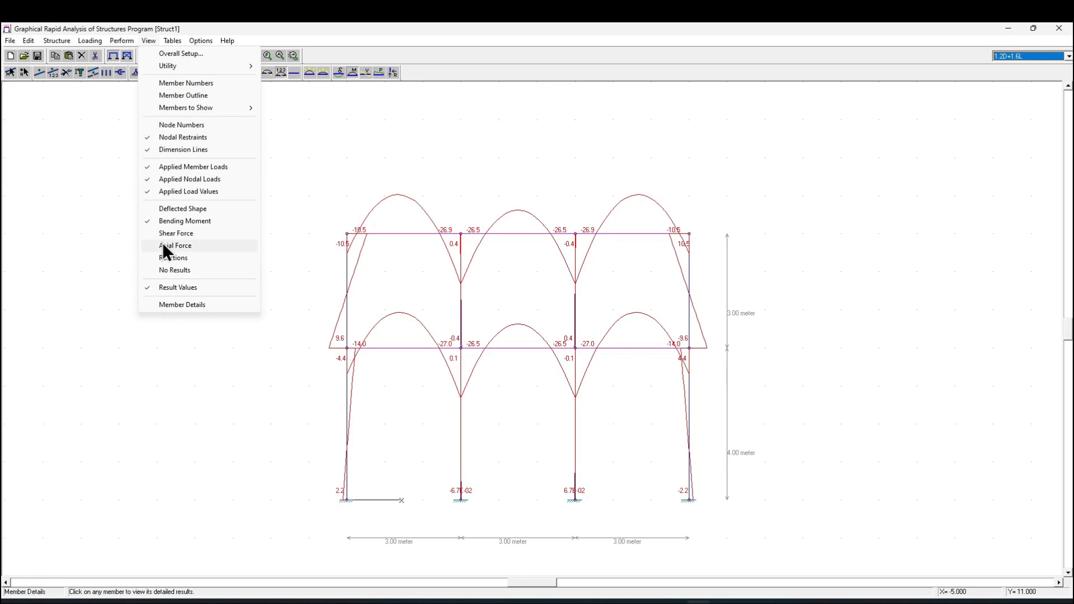
pyautogui.click(176, 232)
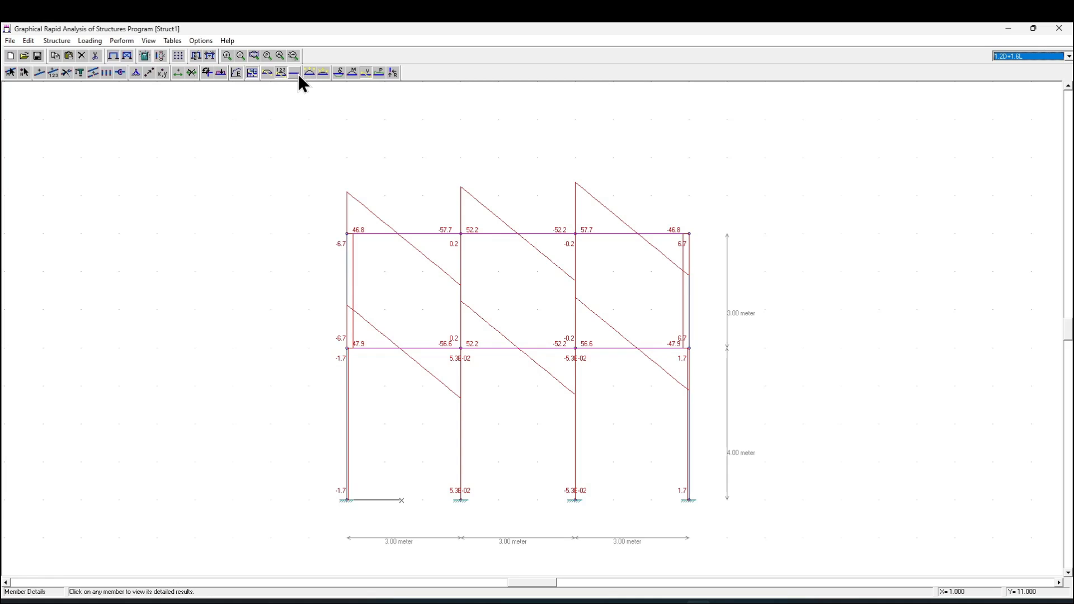
pyautogui.click(352, 75)
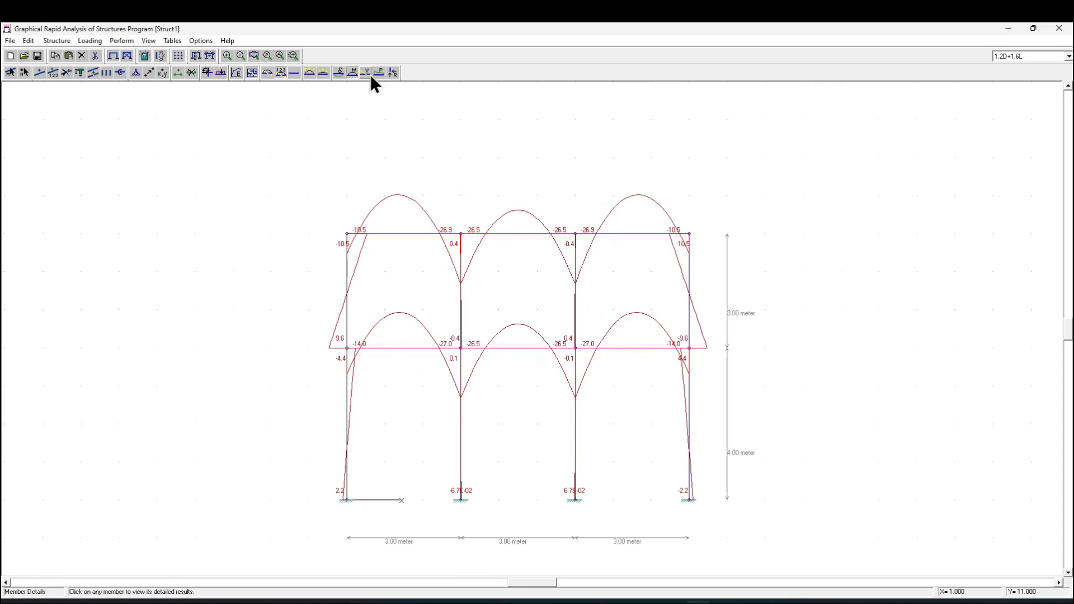
pyautogui.click(367, 75)
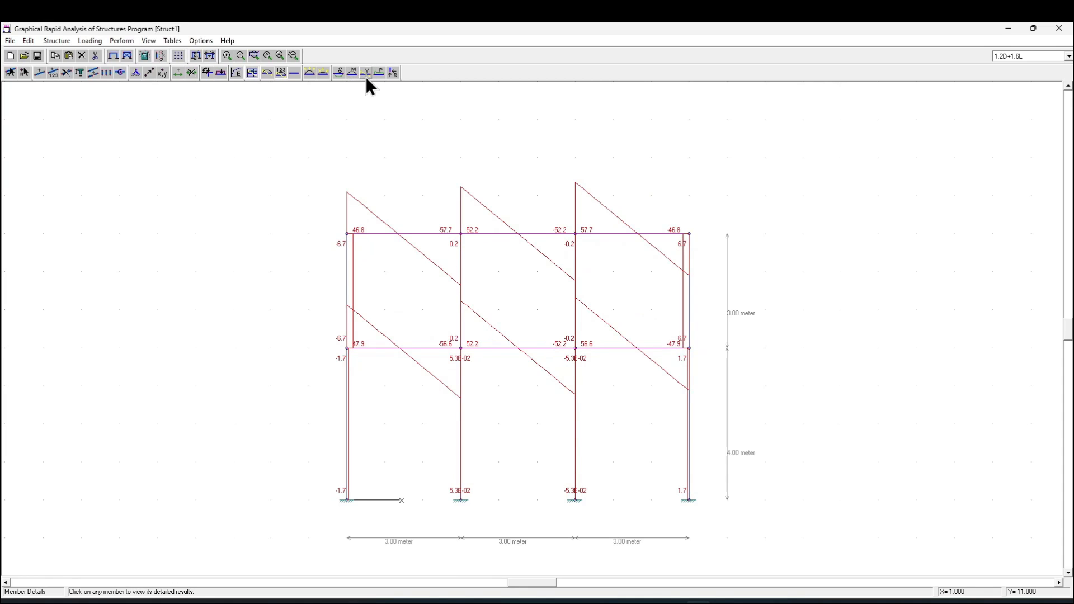
pyautogui.click(381, 73)
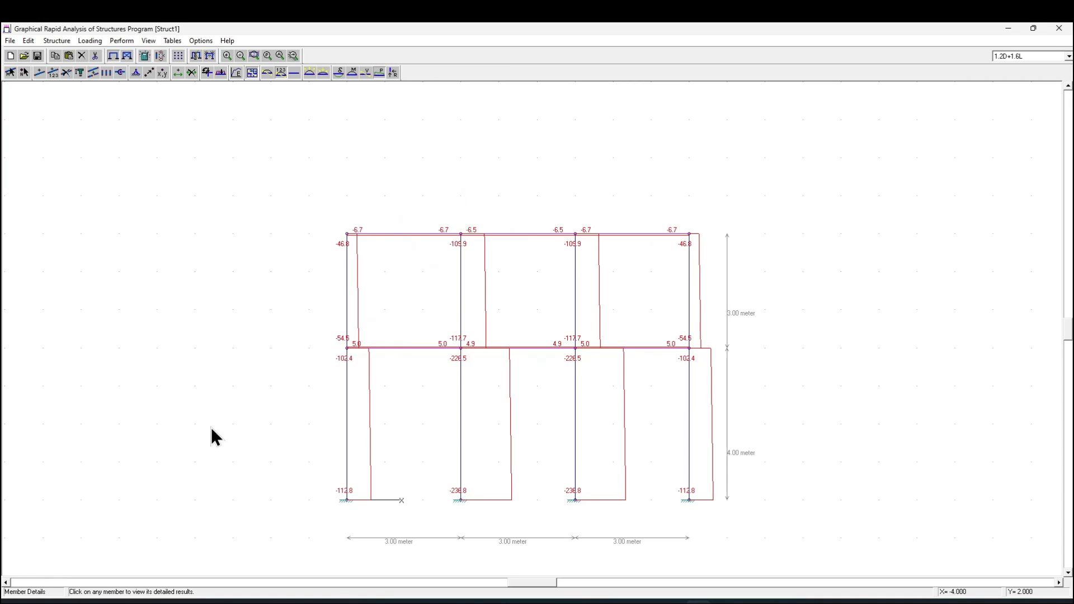
# Hide the result values on the axial force diagram and show them again
pyautogui.click(266, 74)
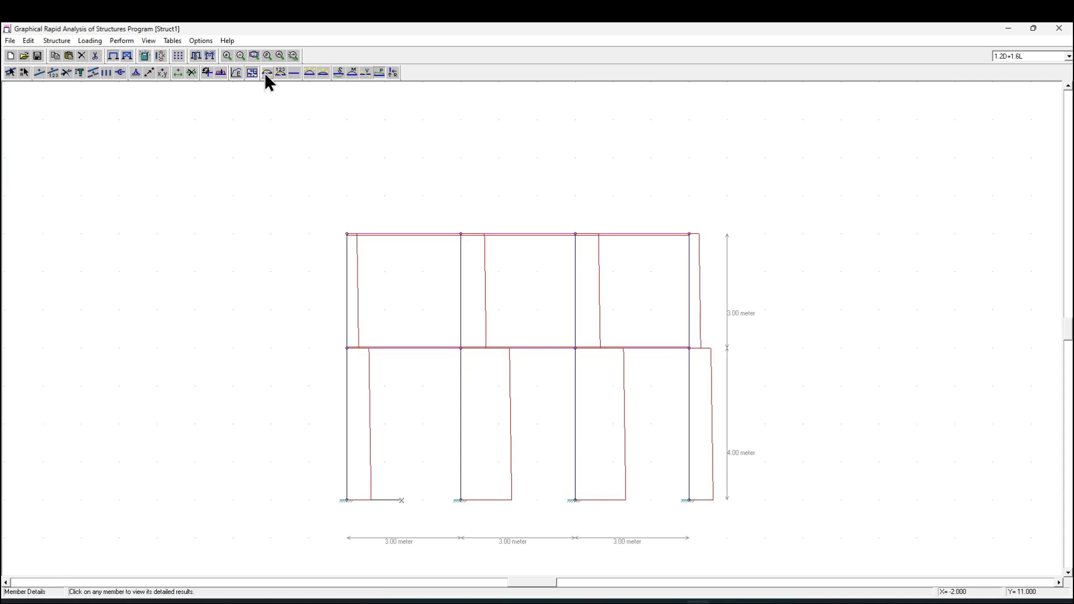
pyautogui.click(278, 73)
pyautogui.click(271, 70)
pyautogui.click(283, 72)
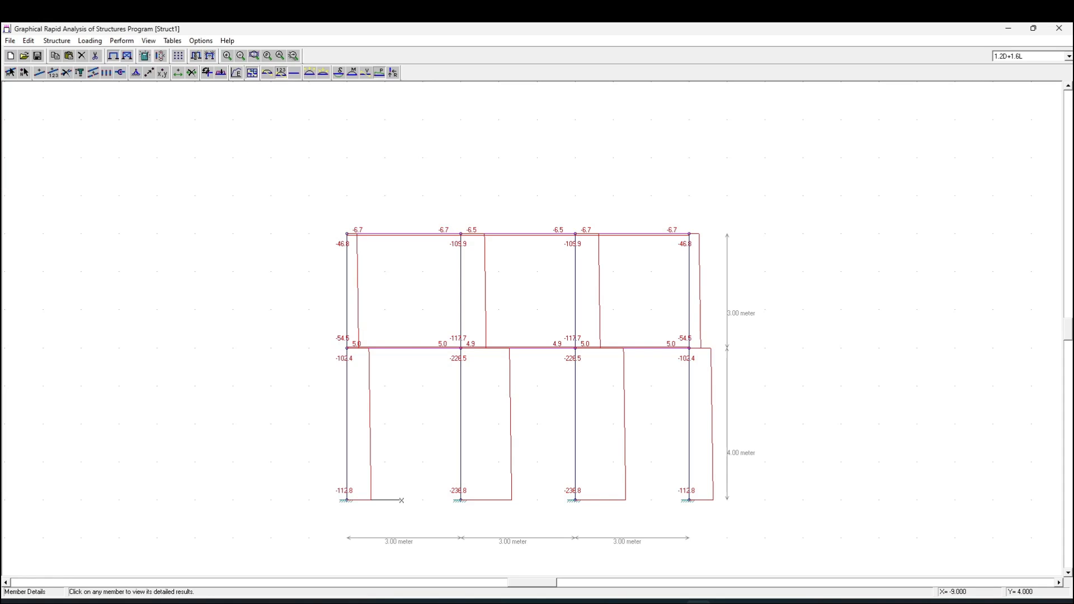
pyautogui.click(675, 603)
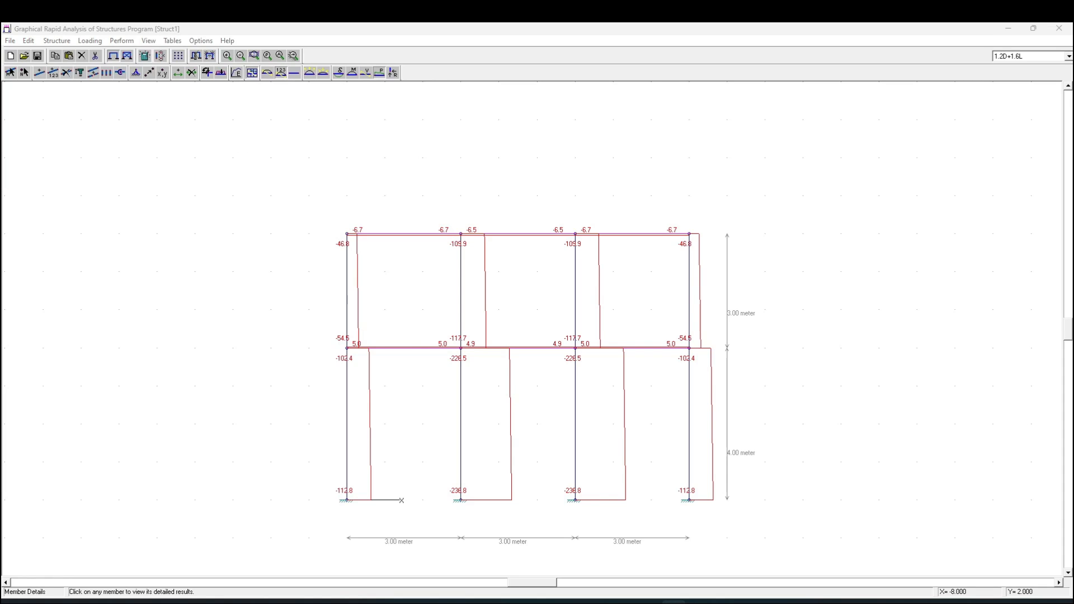
pyautogui.click(698, 603)
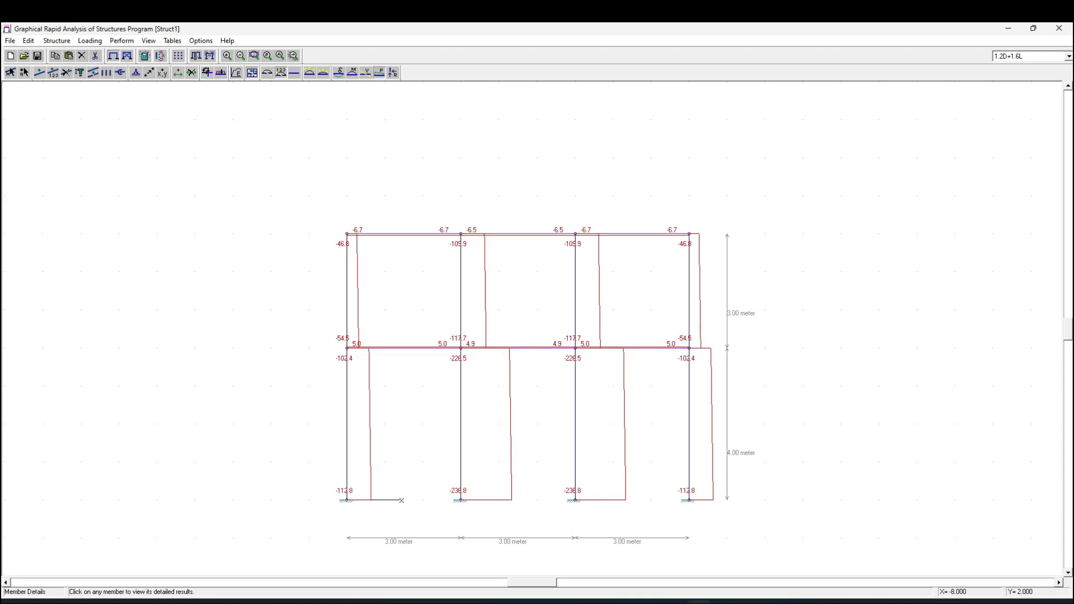
pyautogui.click(649, 602)
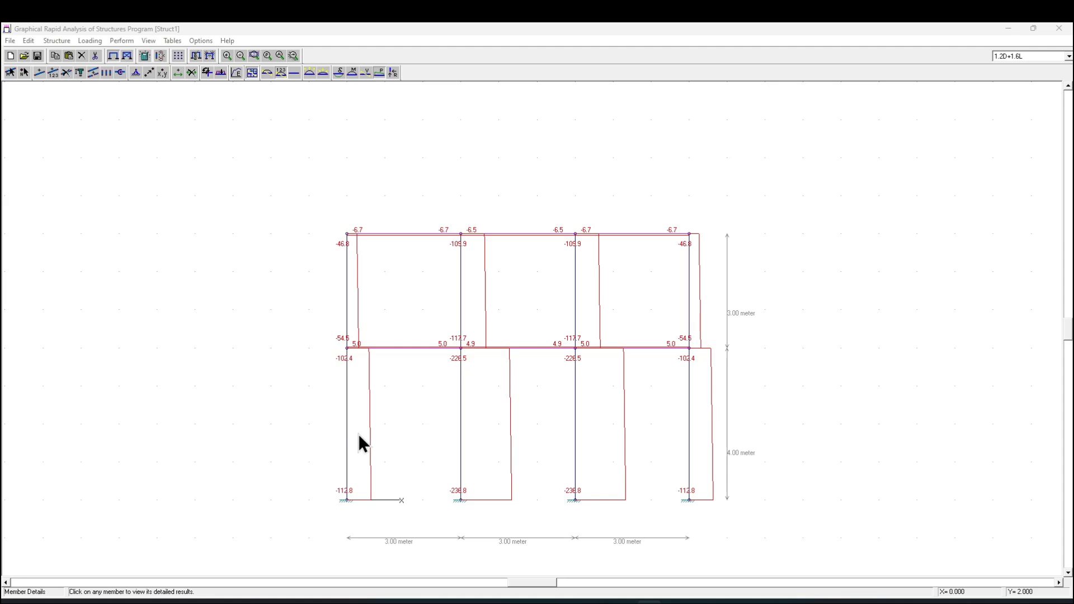
# Display the support reactions for the 1.2D+1.6L combination and compare them with those for 1.2D+0.5L+WL
pyautogui.click(146, 41)
pyautogui.click(148, 42)
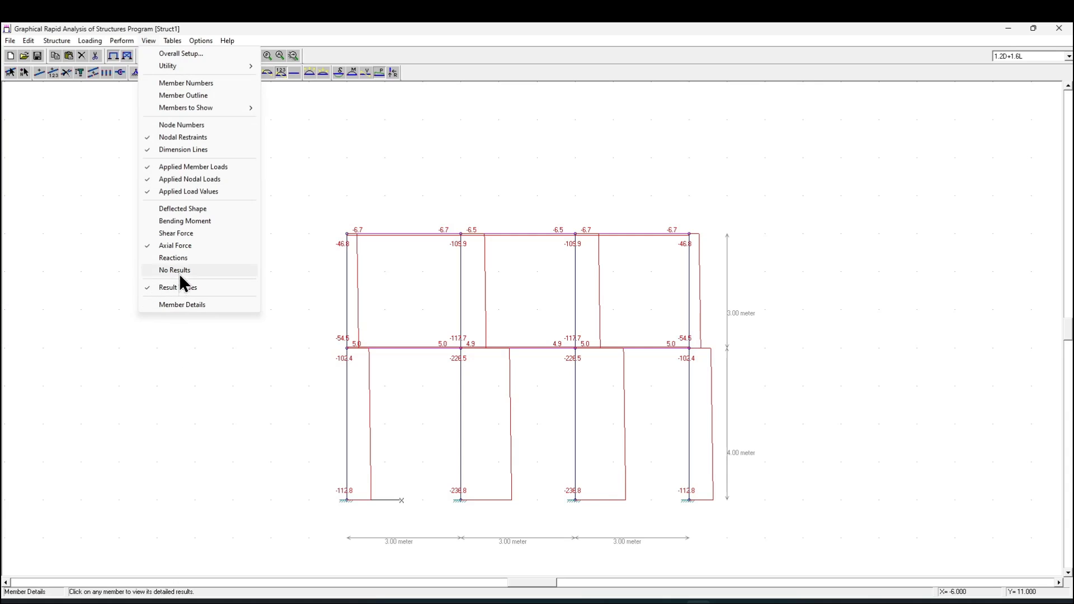
pyautogui.click(180, 258)
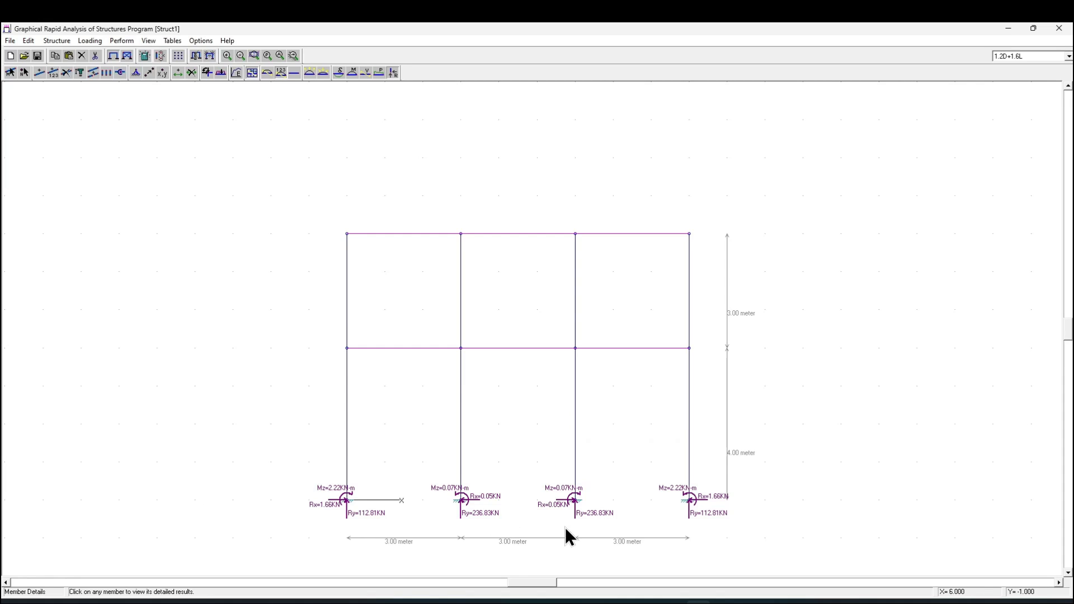
pyautogui.click(1011, 56)
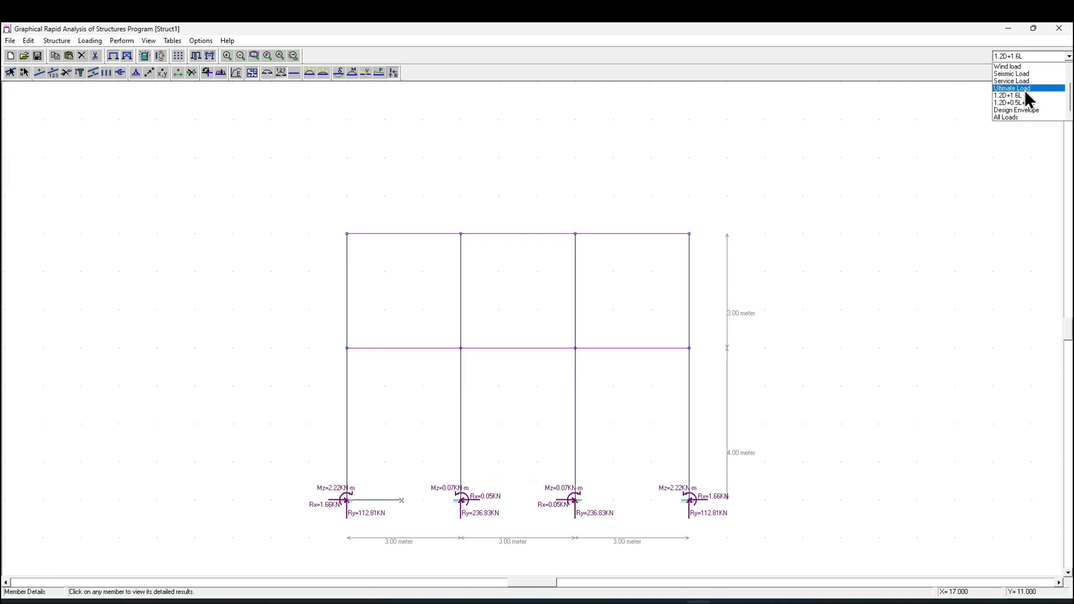
pyautogui.click(1025, 94)
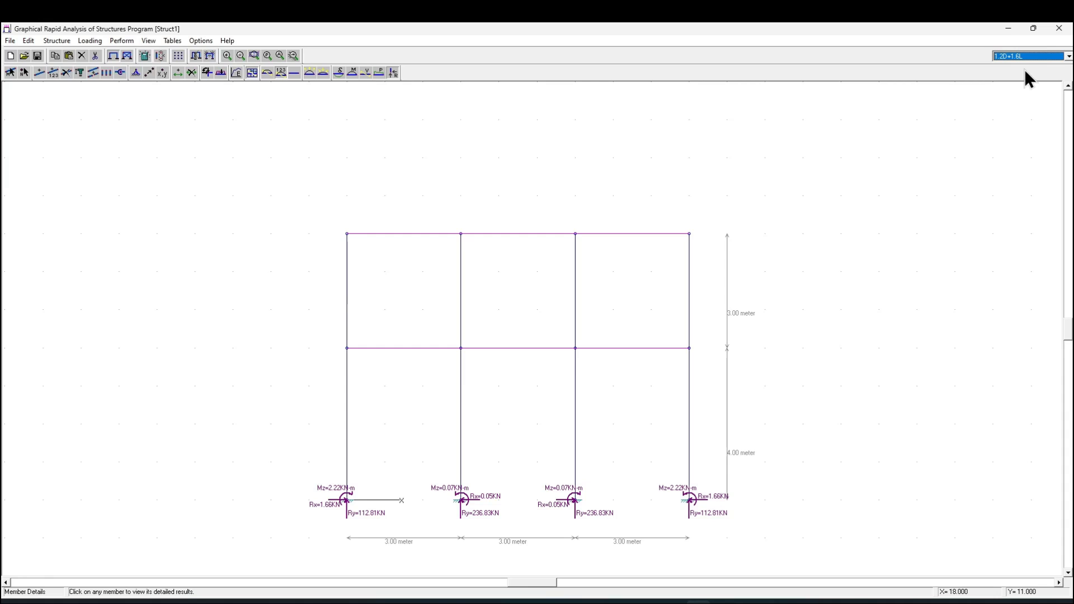
pyautogui.click(1020, 54)
pyautogui.click(1013, 99)
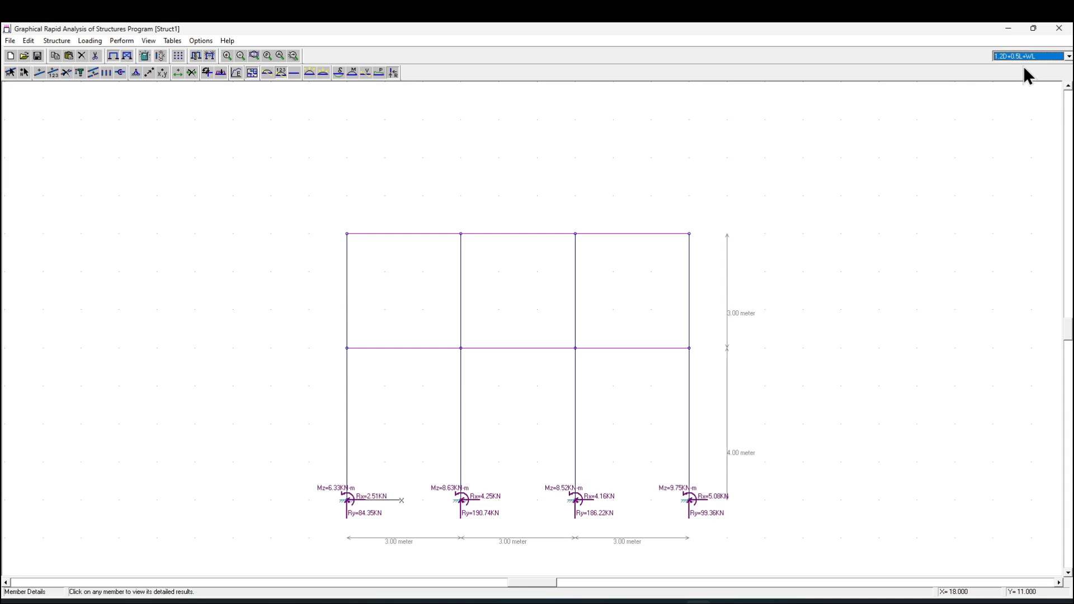
# Review the support reactions under the Dead Load, Live Load and Wind load cases in turn
pyautogui.click(1024, 58)
pyautogui.scroll(4, 1024, 70)
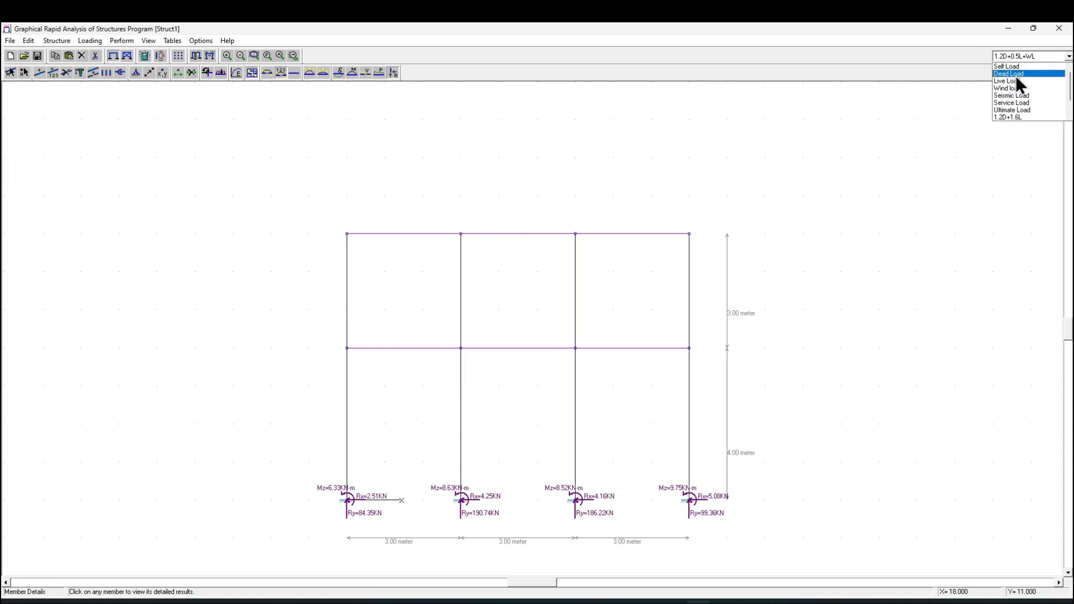
pyautogui.click(1020, 83)
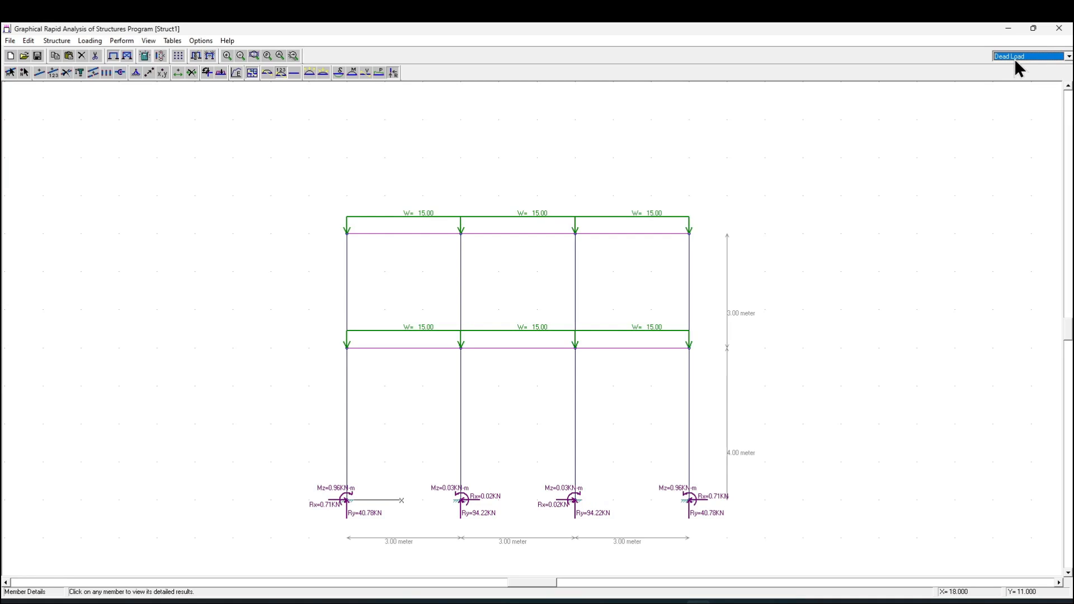
pyautogui.click(1015, 56)
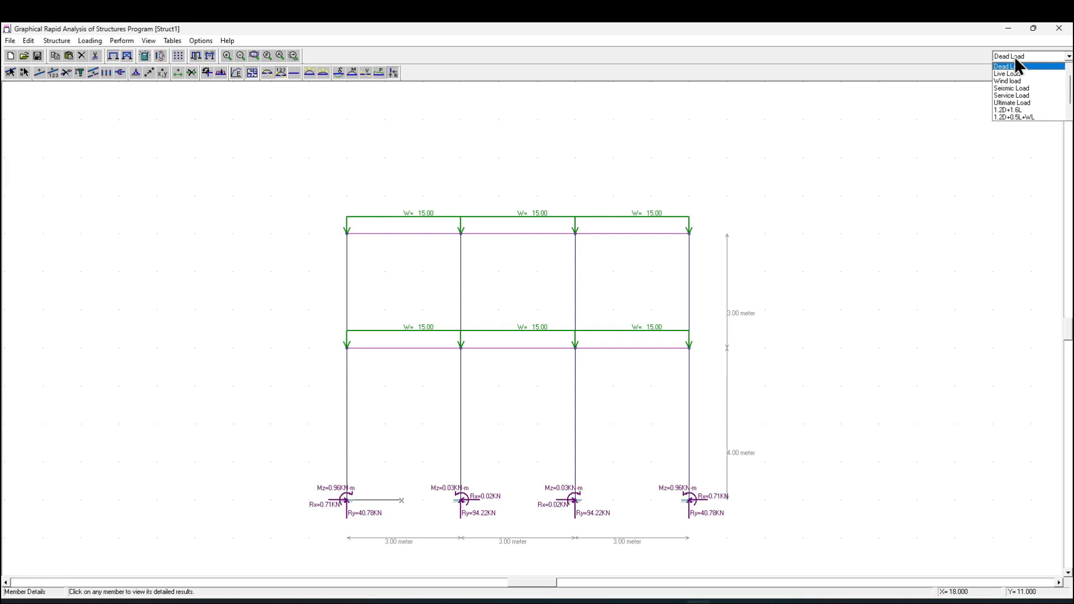
pyautogui.click(1012, 75)
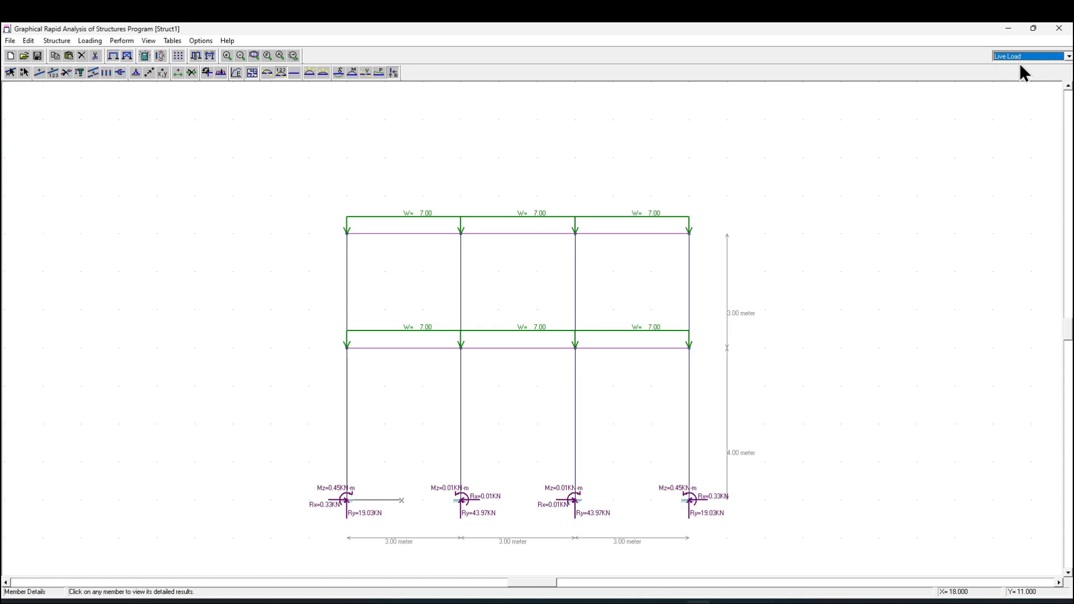
pyautogui.click(1021, 57)
pyautogui.click(1017, 74)
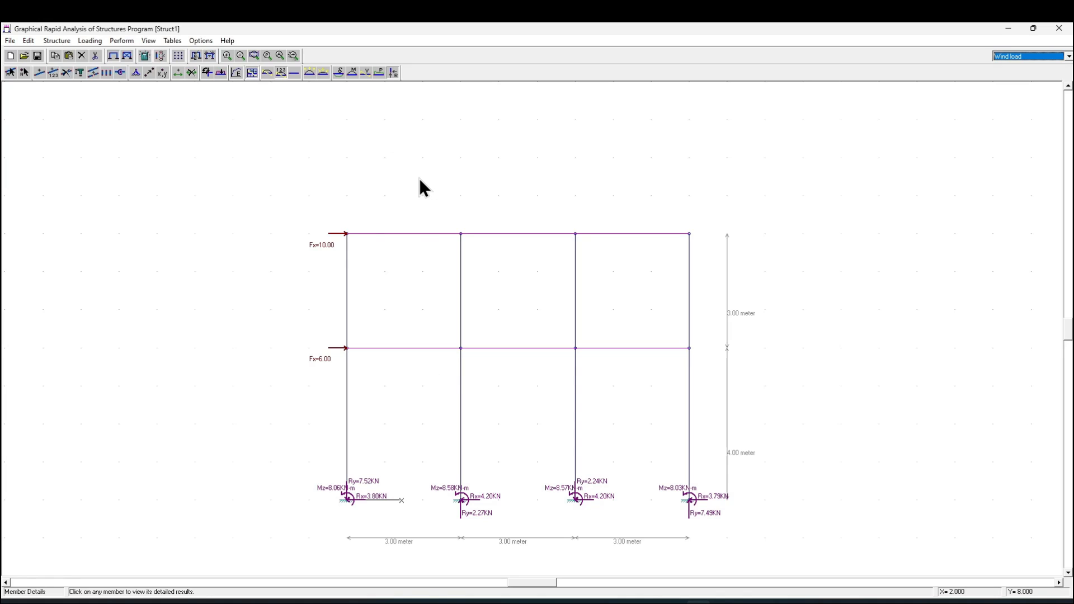
pyautogui.click(393, 76)
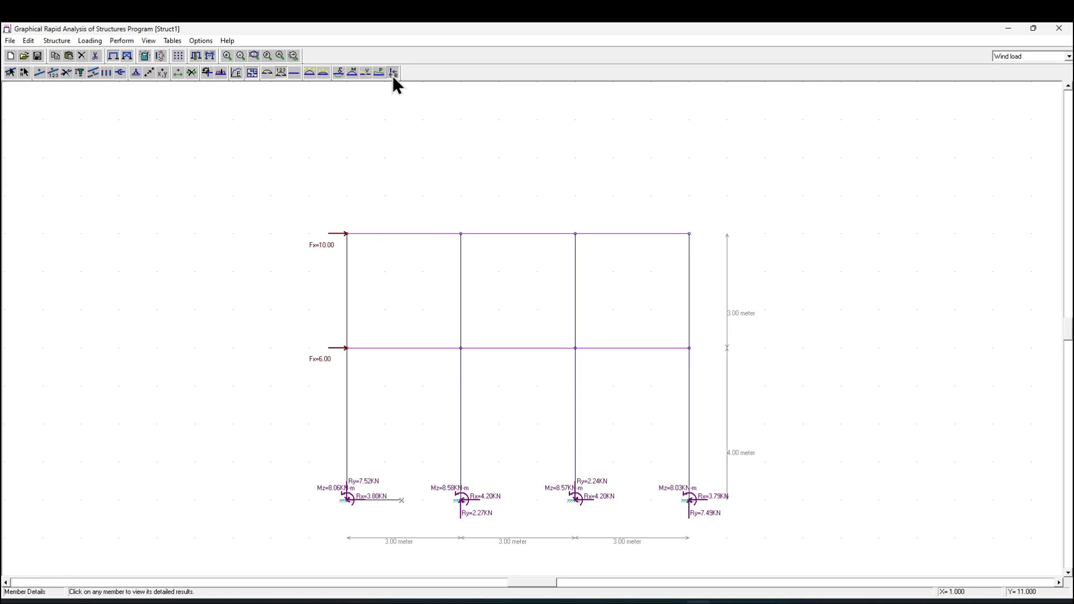
pyautogui.click(384, 72)
pyautogui.click(396, 74)
pyautogui.hotkey('alt', 'Tab')
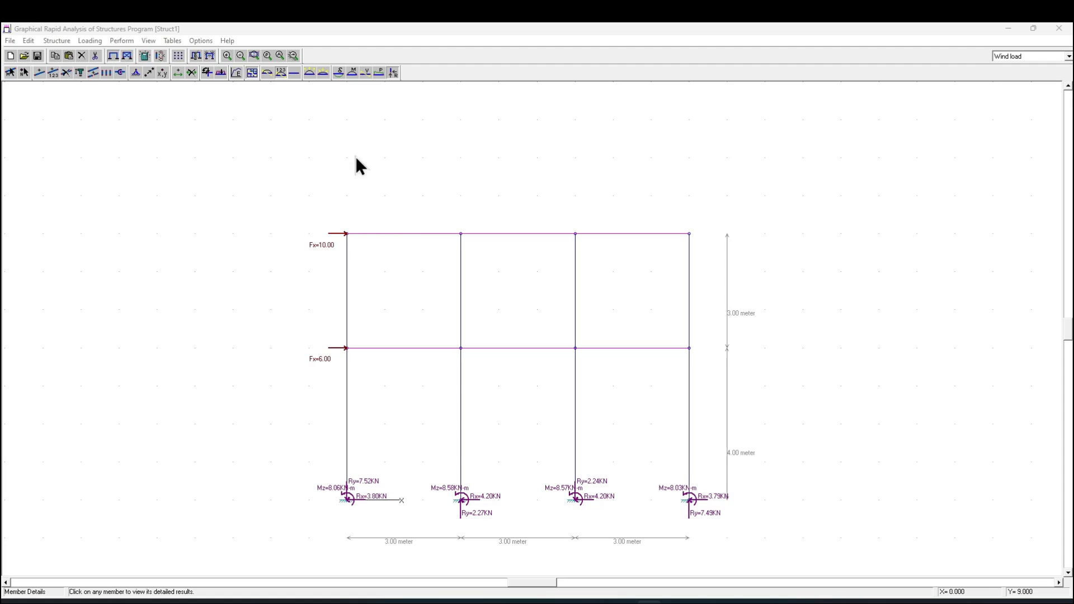
# Display the frame's deflected shape and compare it under the Dead Load, Live Load and Wind load cases
pyautogui.click(148, 41)
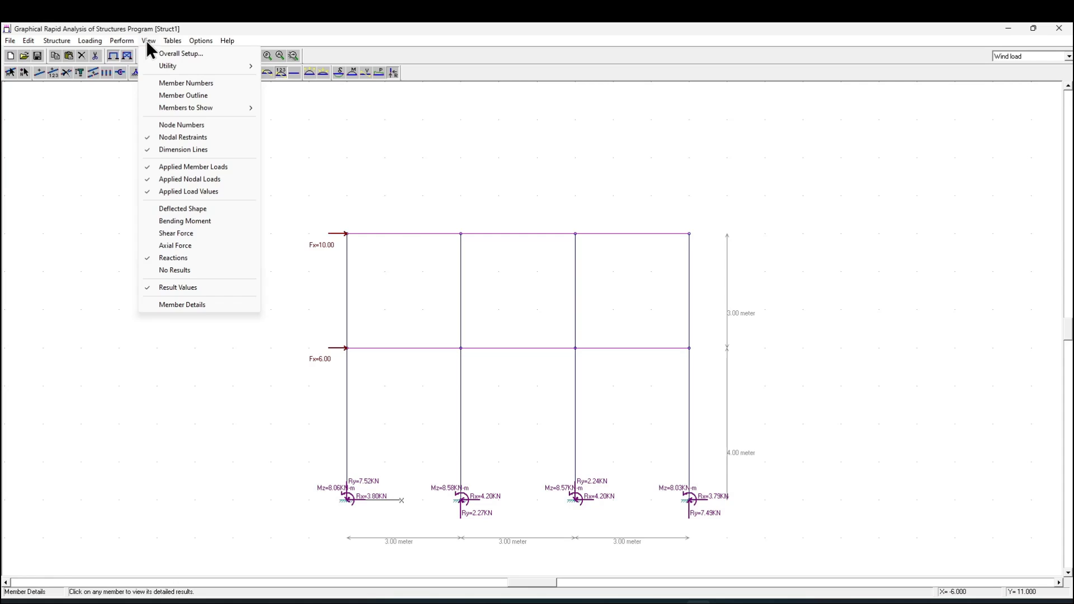
pyautogui.click(173, 209)
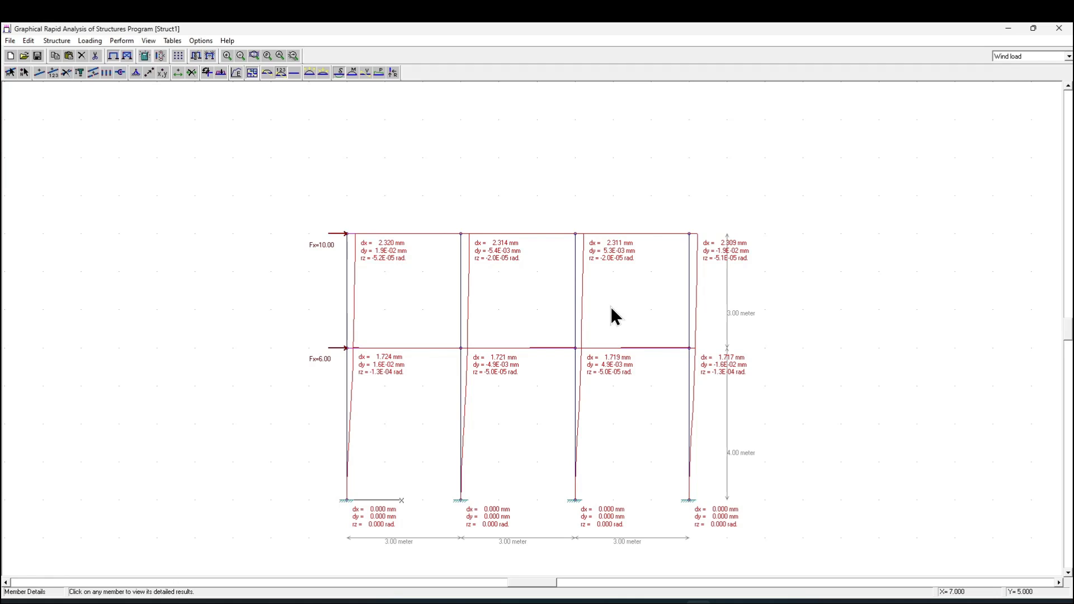
pyautogui.click(1021, 58)
pyautogui.scroll(1, 1025, 97)
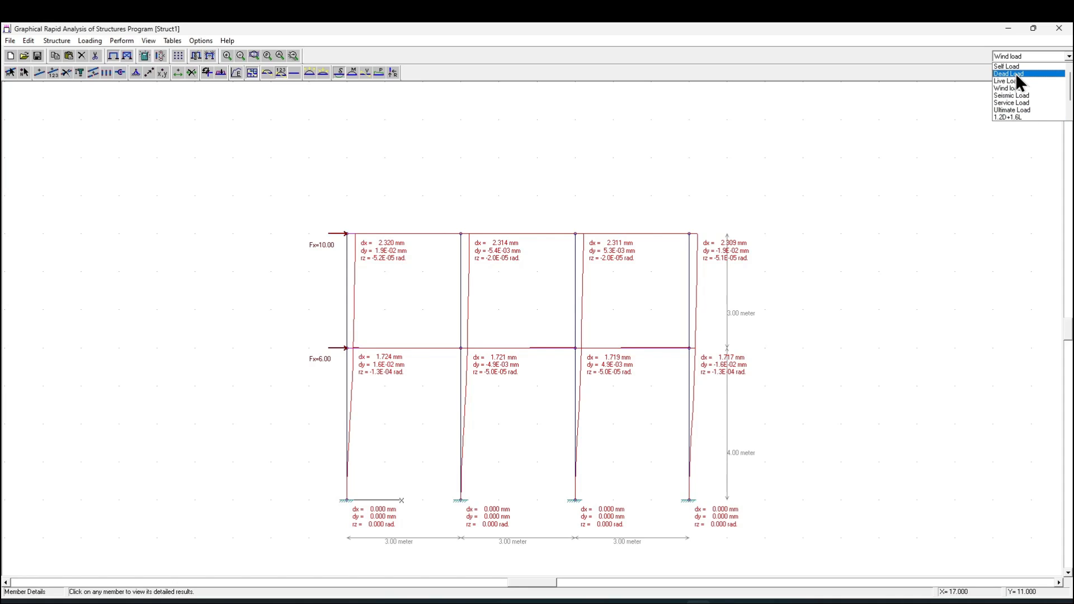
pyautogui.click(1019, 82)
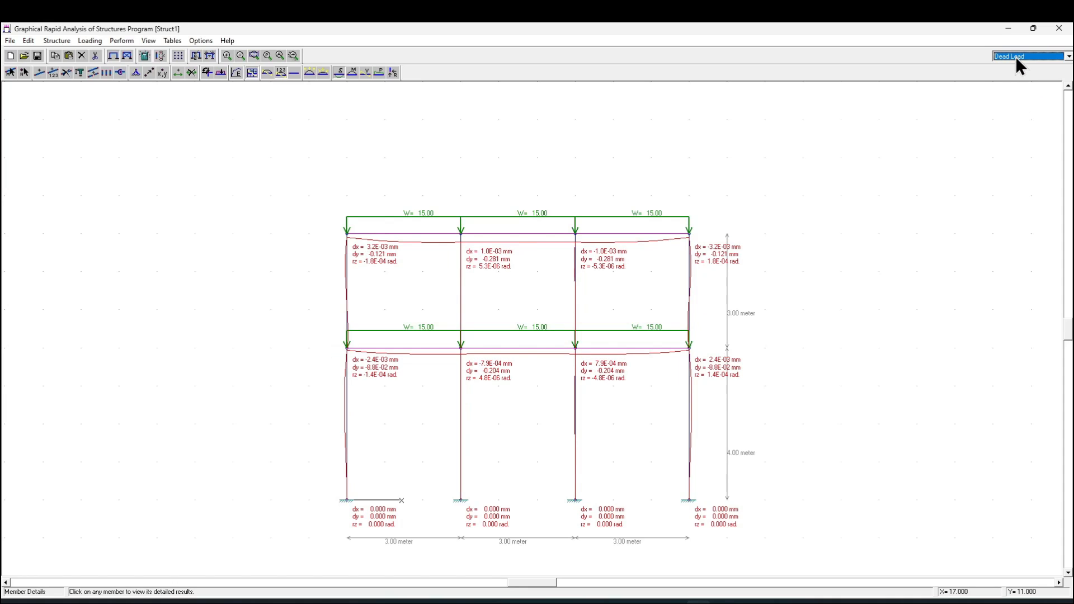
pyautogui.click(1016, 56)
pyautogui.click(1020, 71)
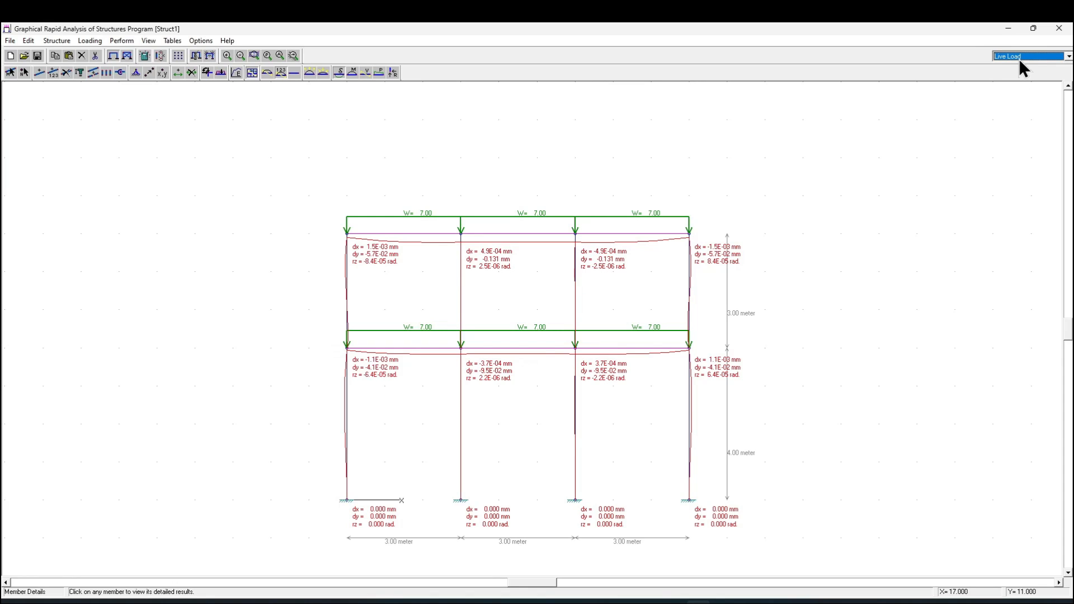
pyautogui.click(1019, 58)
pyautogui.click(1014, 73)
# Compare the deflected shape under the 1.2D+1.6L and 1.2D+0.5L+WL combinations, ending on Dead Load
pyautogui.click(1021, 59)
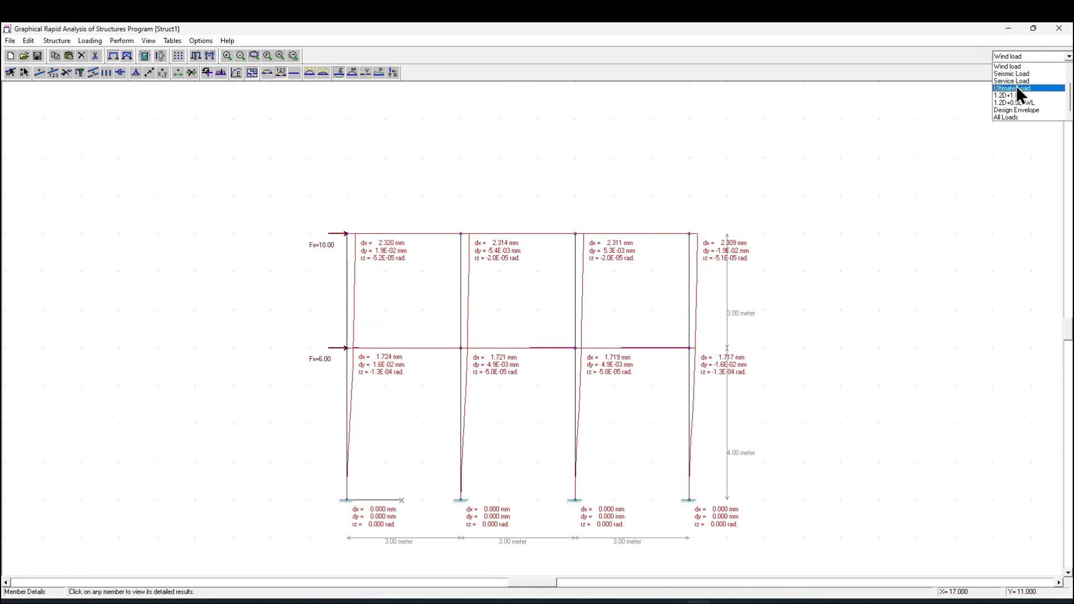
pyautogui.click(1015, 95)
pyautogui.click(1014, 59)
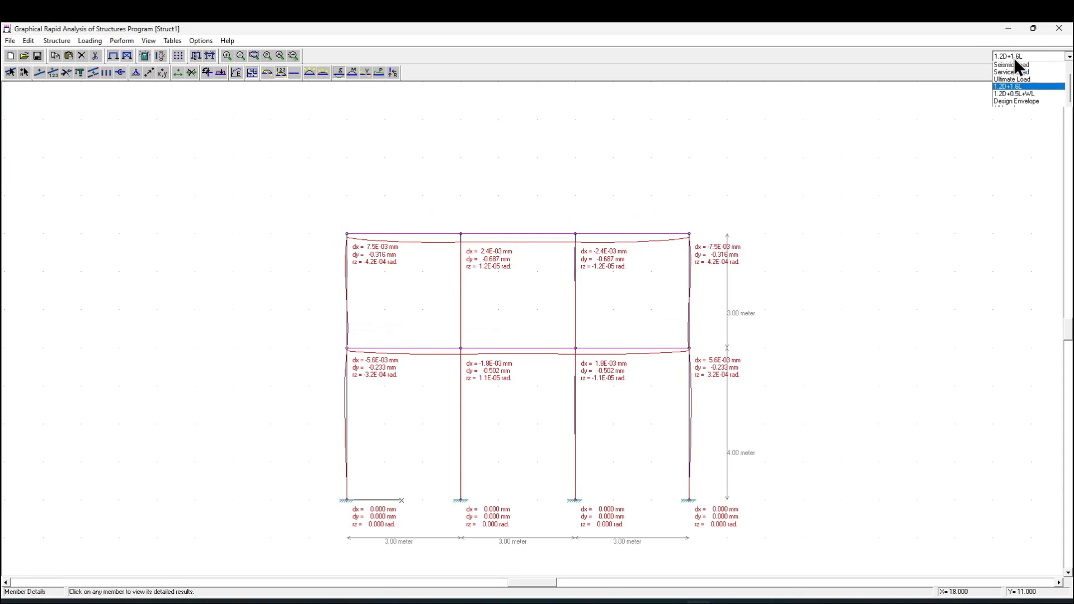
pyautogui.click(1009, 100)
pyautogui.click(1006, 58)
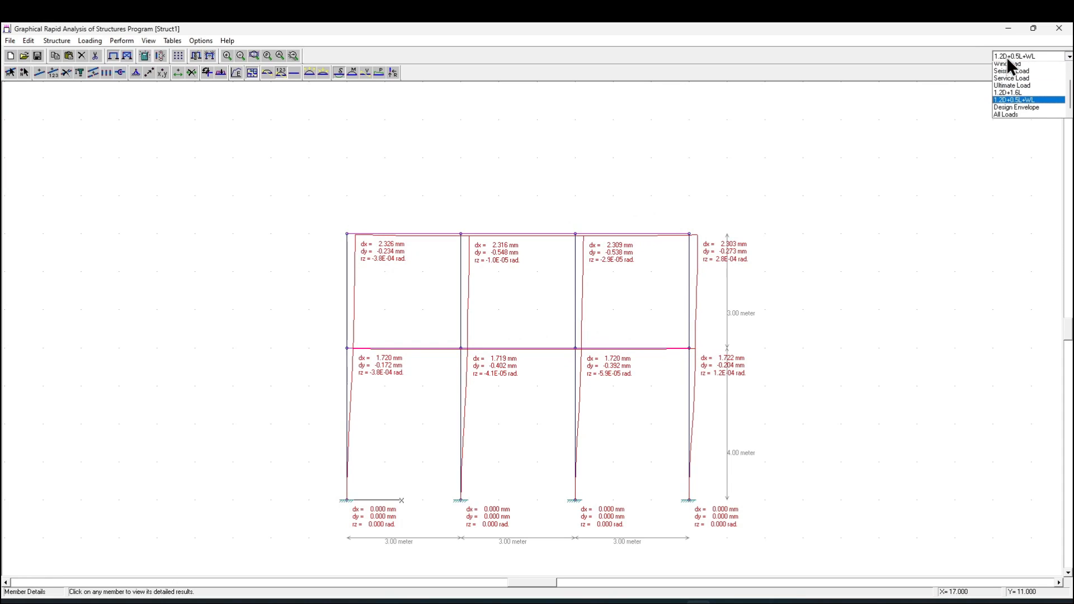
pyautogui.scroll(2, 1007, 72)
pyautogui.click(1010, 73)
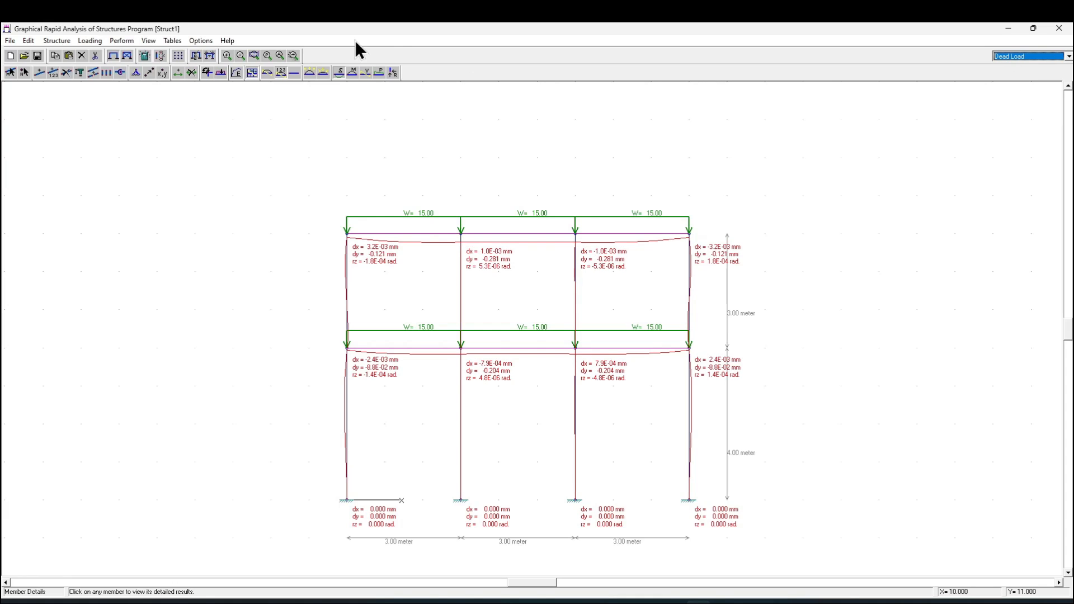
# View the Dead Load bending moment diagram and return to the deflected shape
pyautogui.click(338, 74)
pyautogui.click(350, 73)
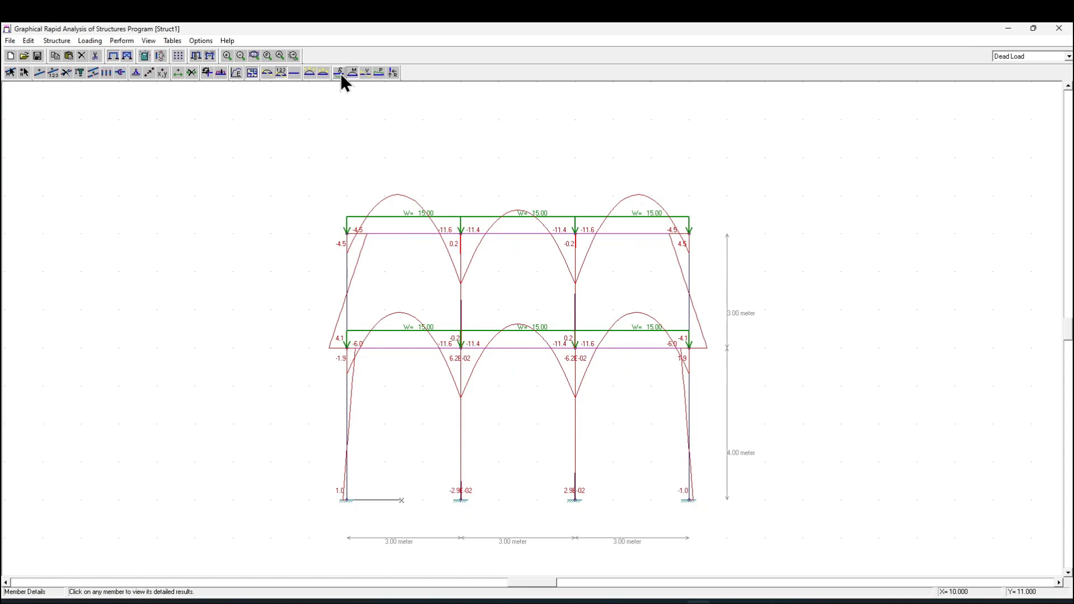
pyautogui.click(340, 73)
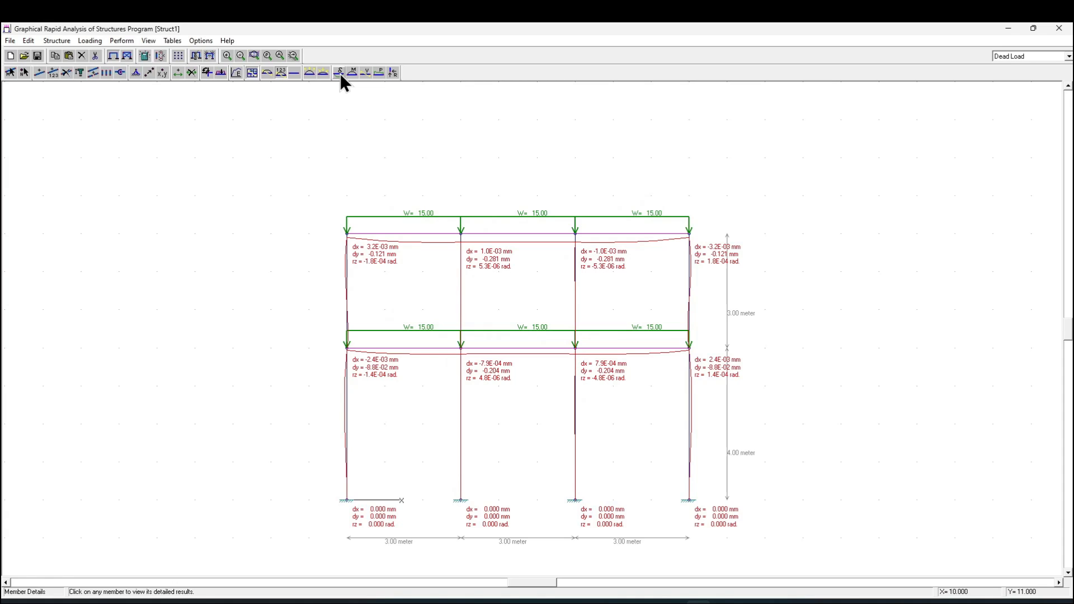
# Open the detailed forces and moments of the middle roof beam and move the window aside
pyautogui.click(360, 239)
pyautogui.click(520, 237)
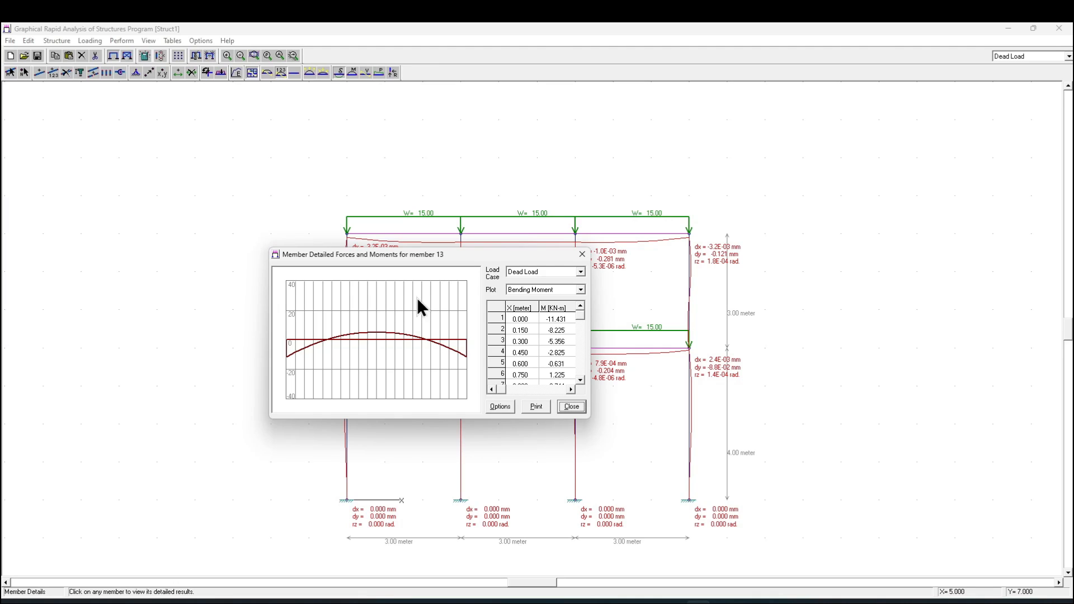
pyautogui.moveTo(469, 253); pyautogui.dragTo(386, 254)
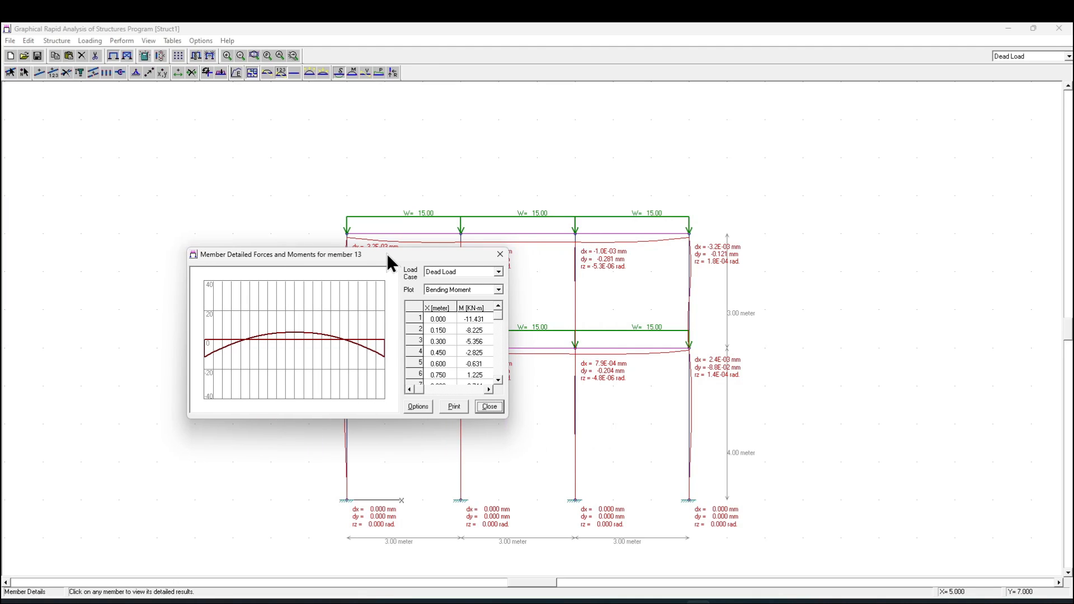
# Review the beam's detailed bending moment plot under Live Load, Wind load and Seismic Load in turn
pyautogui.click(484, 273)
pyautogui.click(448, 289)
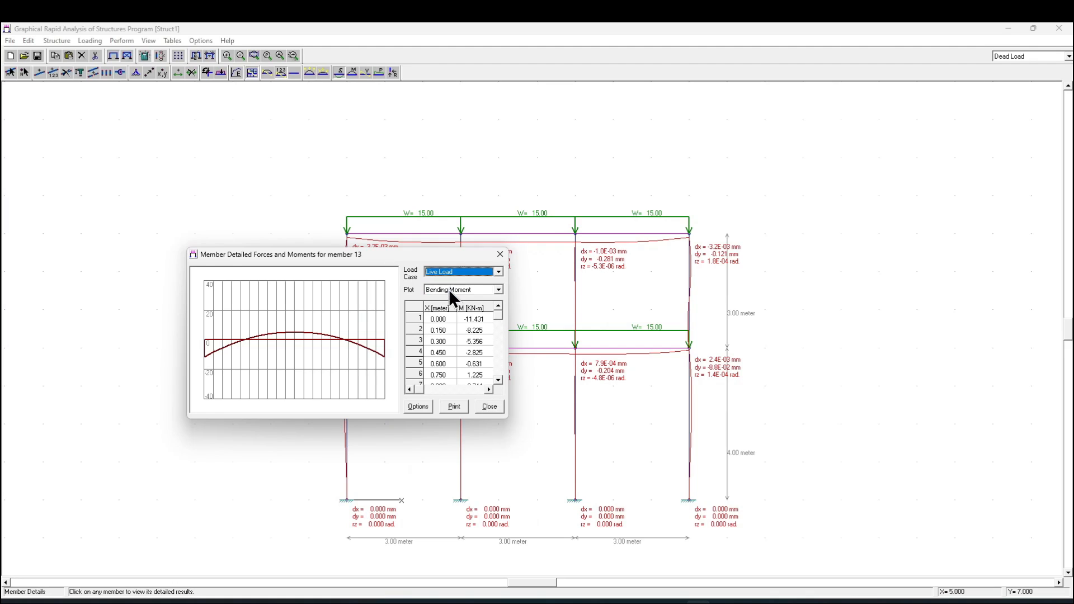
pyautogui.click(462, 272)
pyautogui.click(454, 282)
pyautogui.click(456, 272)
pyautogui.click(453, 290)
pyautogui.click(451, 273)
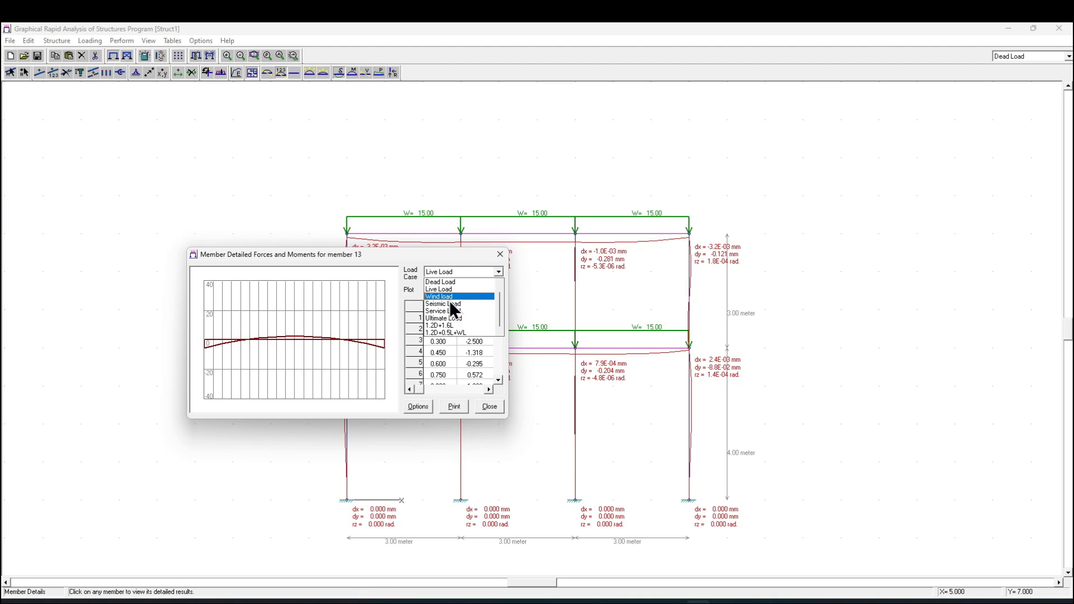
pyautogui.click(450, 295)
pyautogui.click(455, 275)
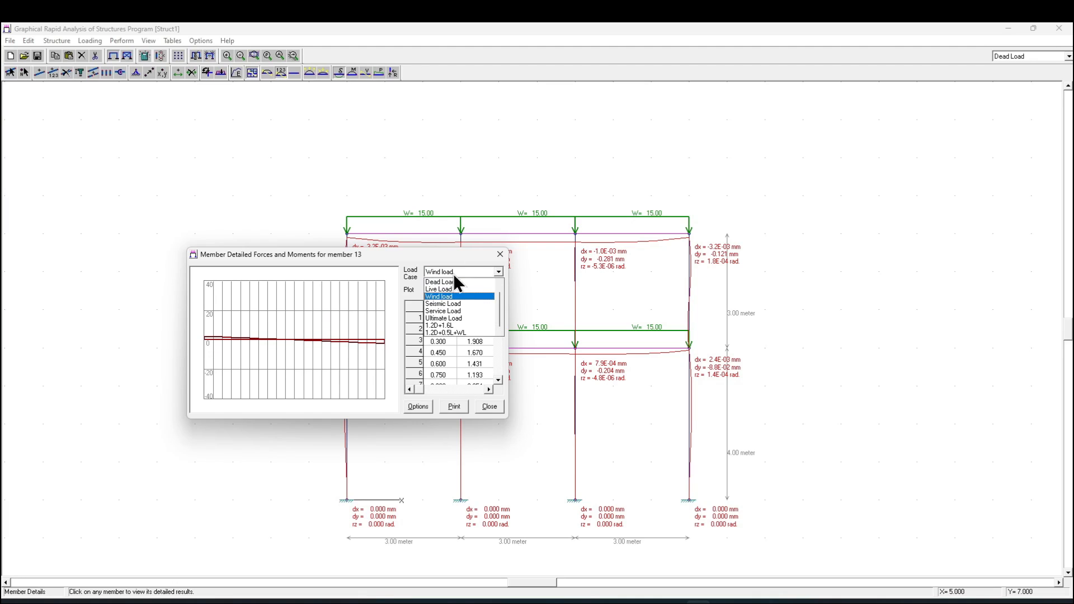
pyautogui.click(456, 304)
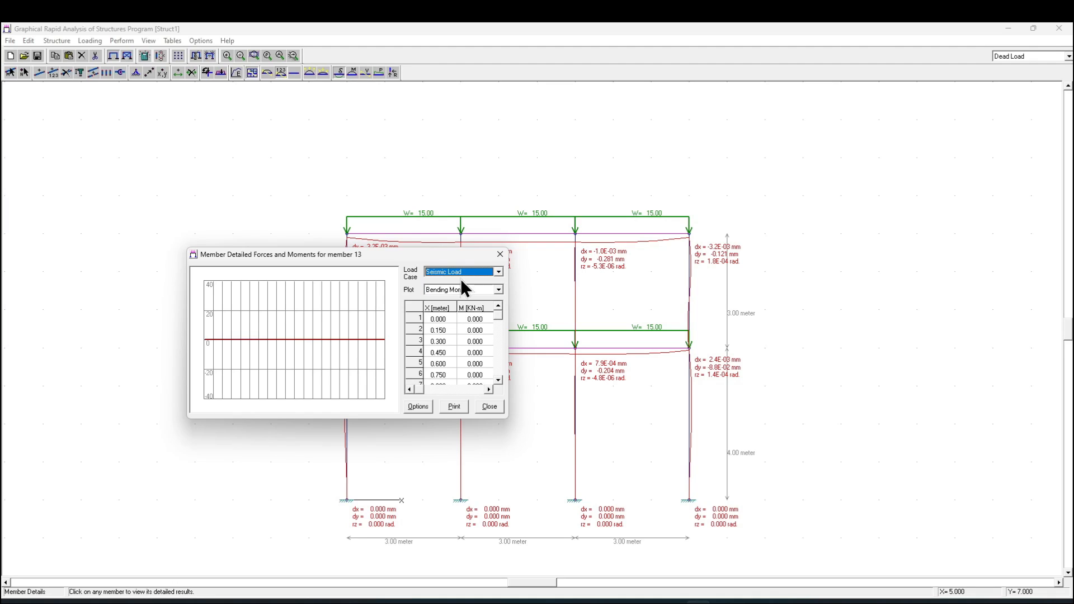
# Review the beam's bending moment under Ultimate Load, 1.2D+1.6L and 1.2D+0.5L+WL, finishing with its details closed
pyautogui.click(462, 271)
pyautogui.click(458, 274)
pyautogui.click(448, 274)
pyautogui.click(446, 318)
pyautogui.click(447, 270)
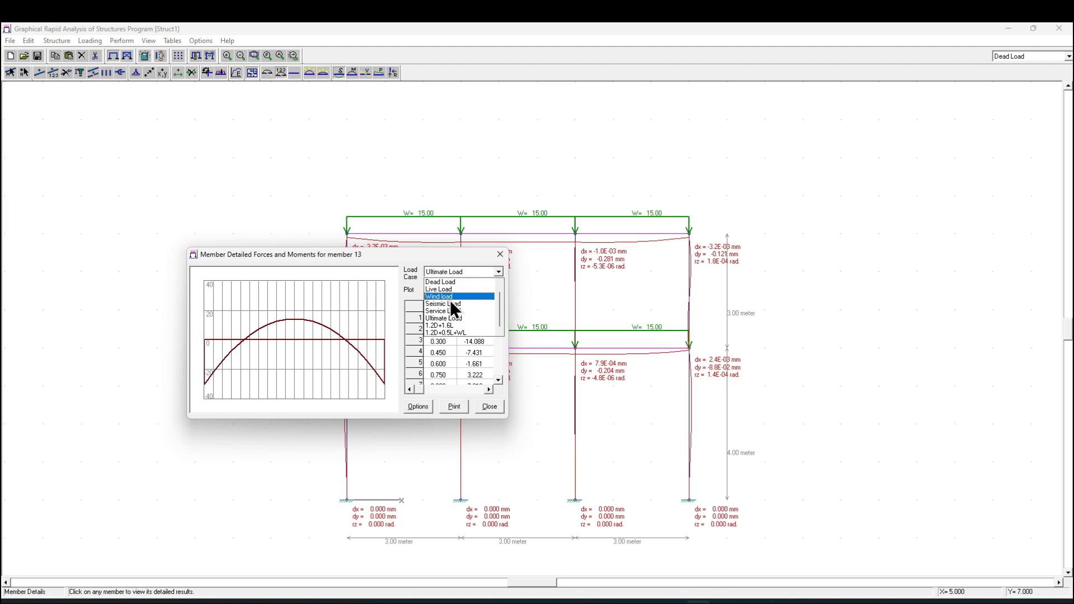
pyautogui.click(446, 324)
pyautogui.click(446, 272)
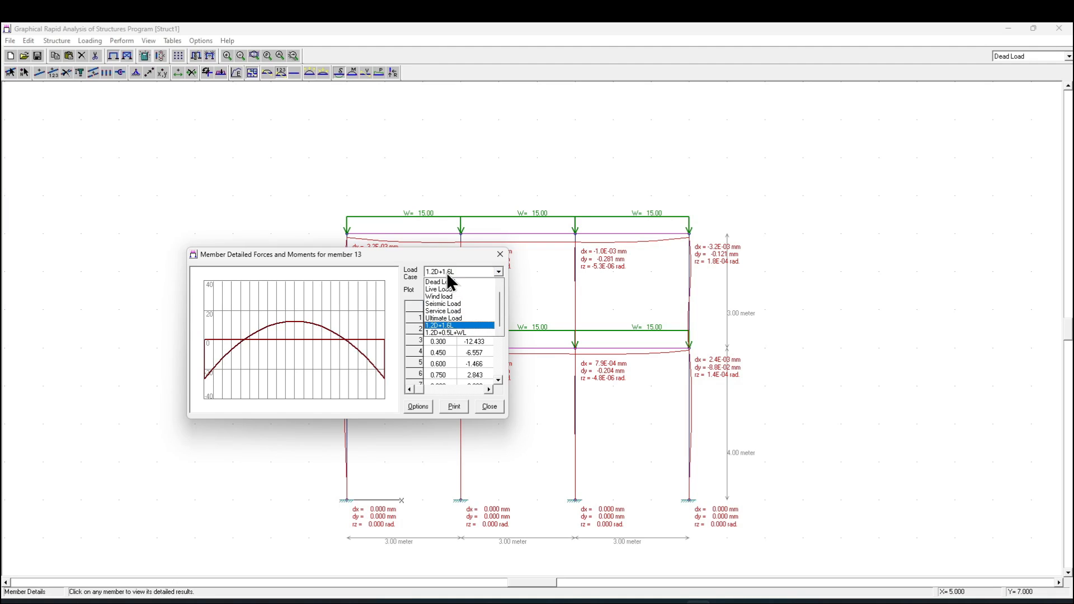
pyautogui.click(439, 336)
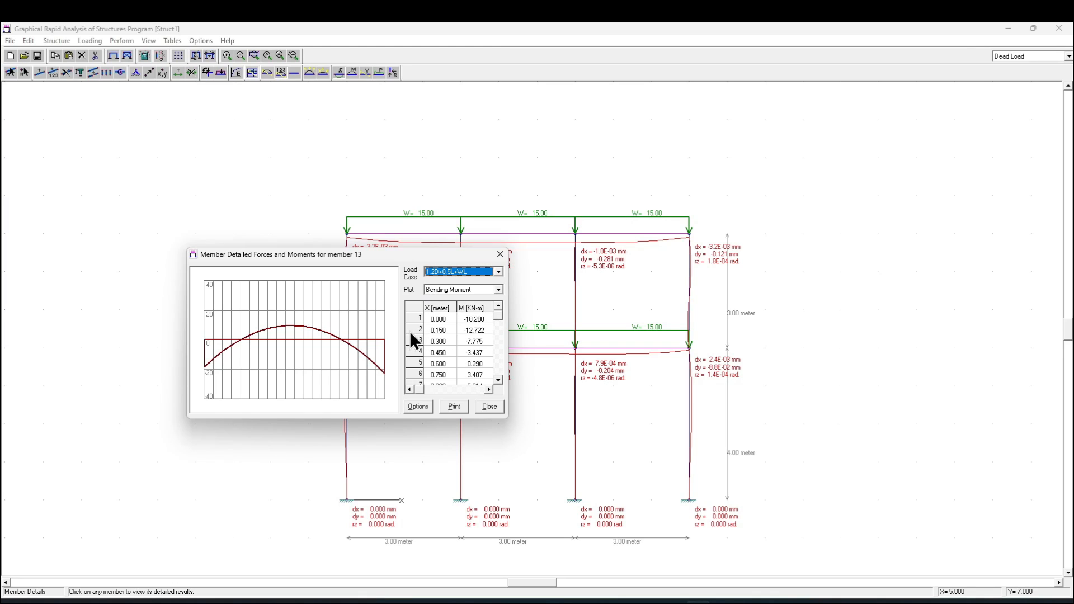
pyautogui.click(674, 603)
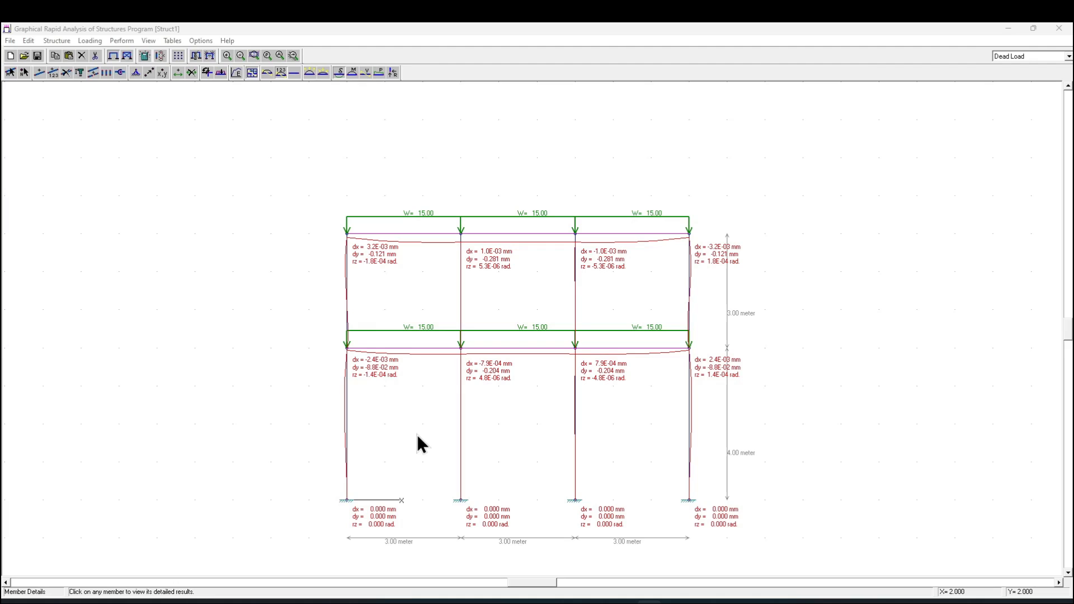
# View the table of member forces for the Dead Load case and close it
pyautogui.click(173, 42)
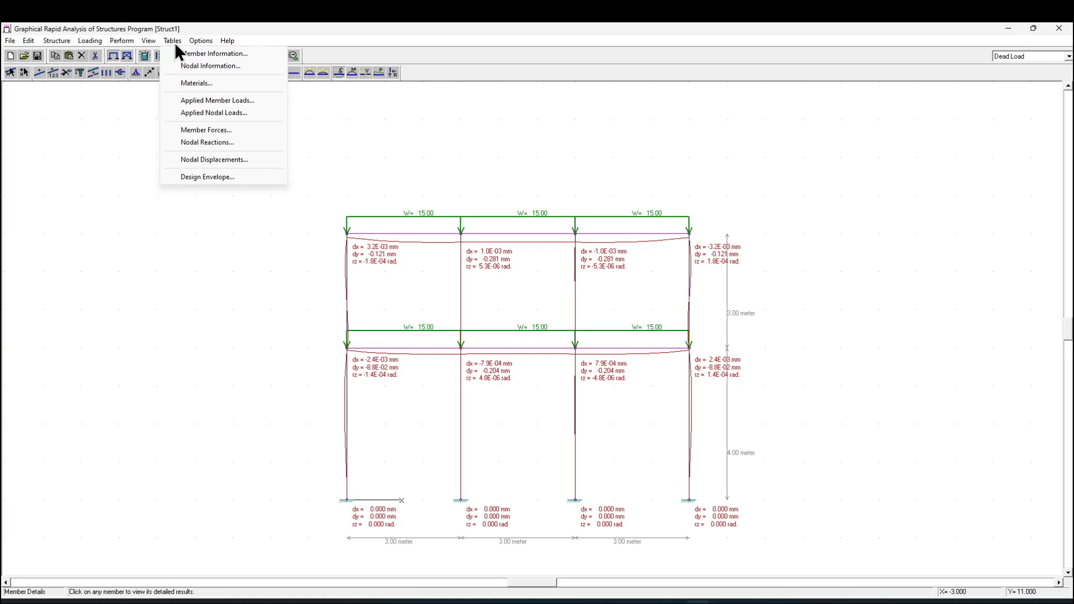
pyautogui.click(213, 129)
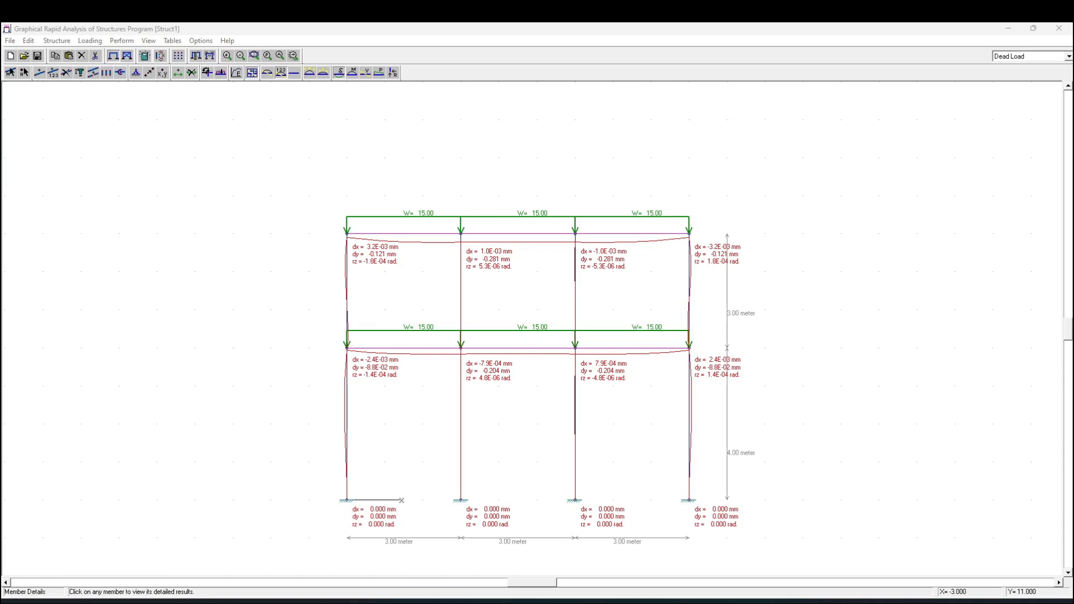
pyautogui.moveTo(567, 247); pyautogui.dragTo(469, 241)
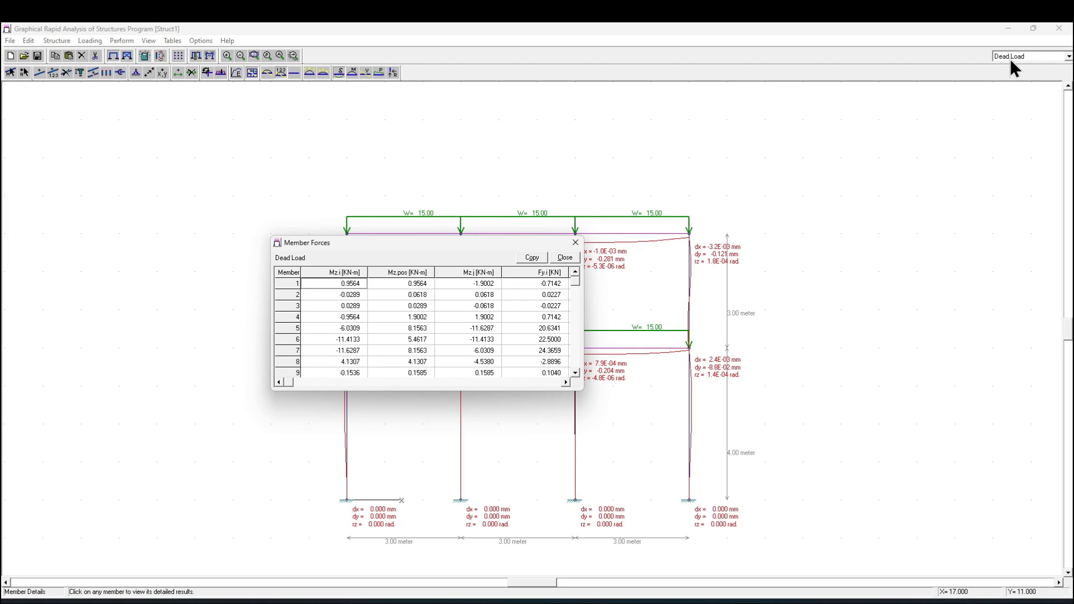
pyautogui.click(567, 258)
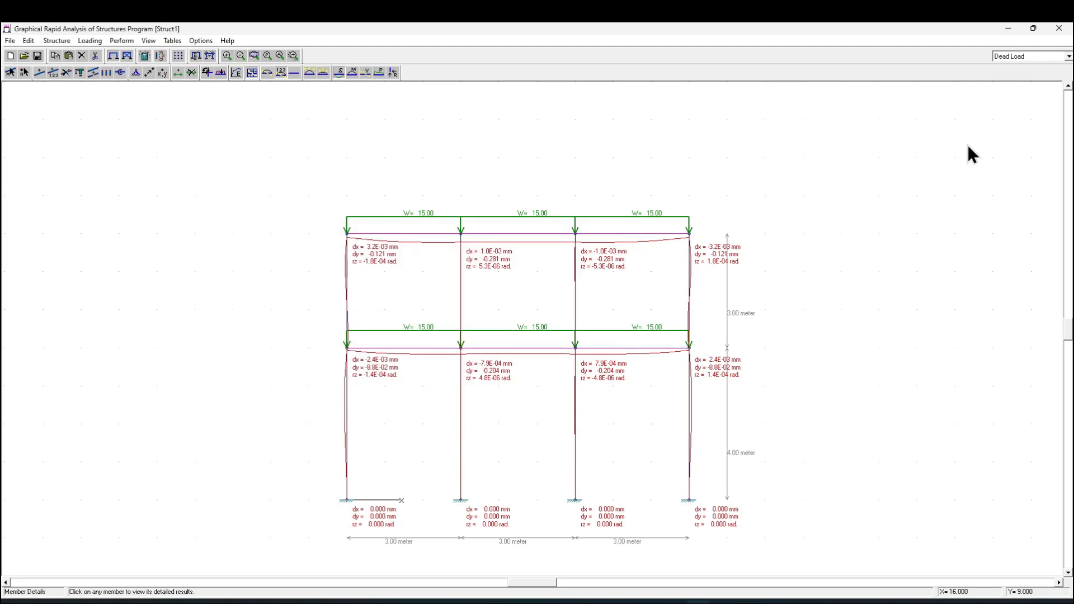
# Copy the member forces table for the 1.2D+1.6L combination and close it
pyautogui.click(1035, 56)
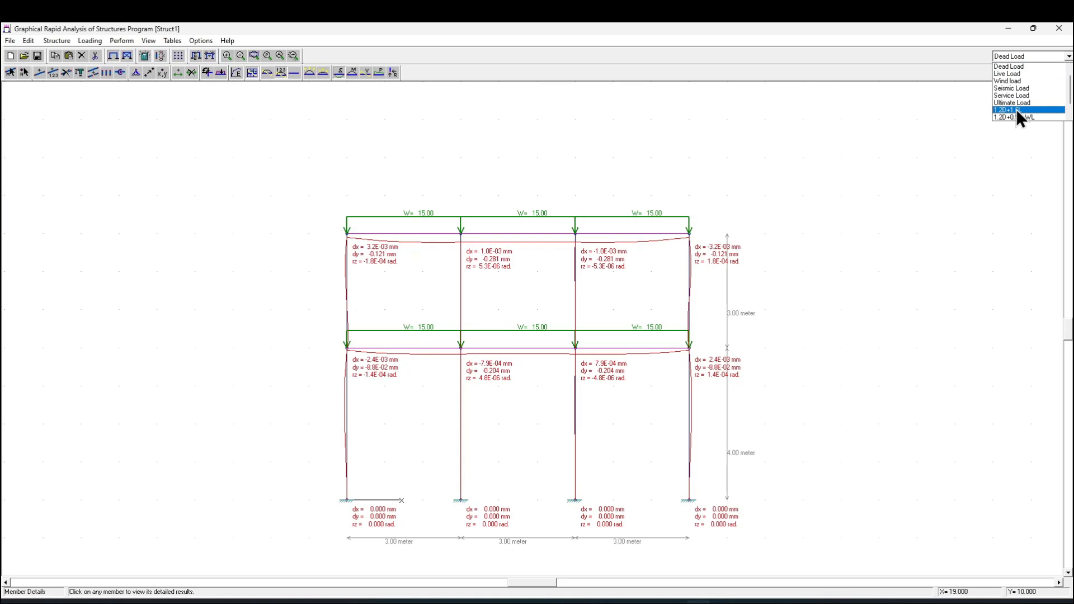
pyautogui.click(1017, 109)
pyautogui.click(173, 40)
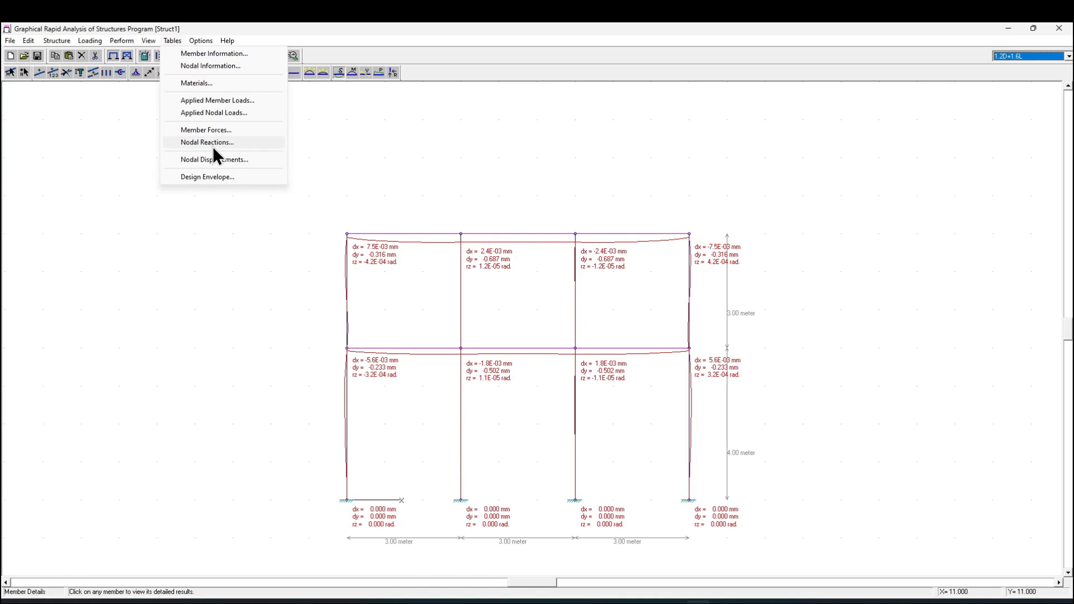
pyautogui.click(201, 131)
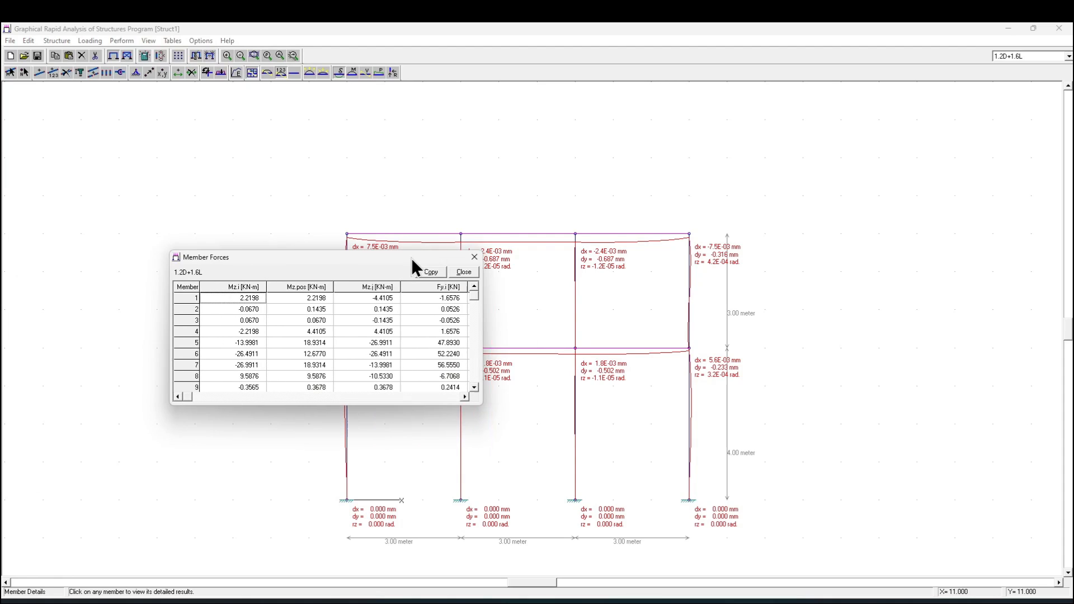
pyautogui.moveTo(412, 258); pyautogui.dragTo(529, 249)
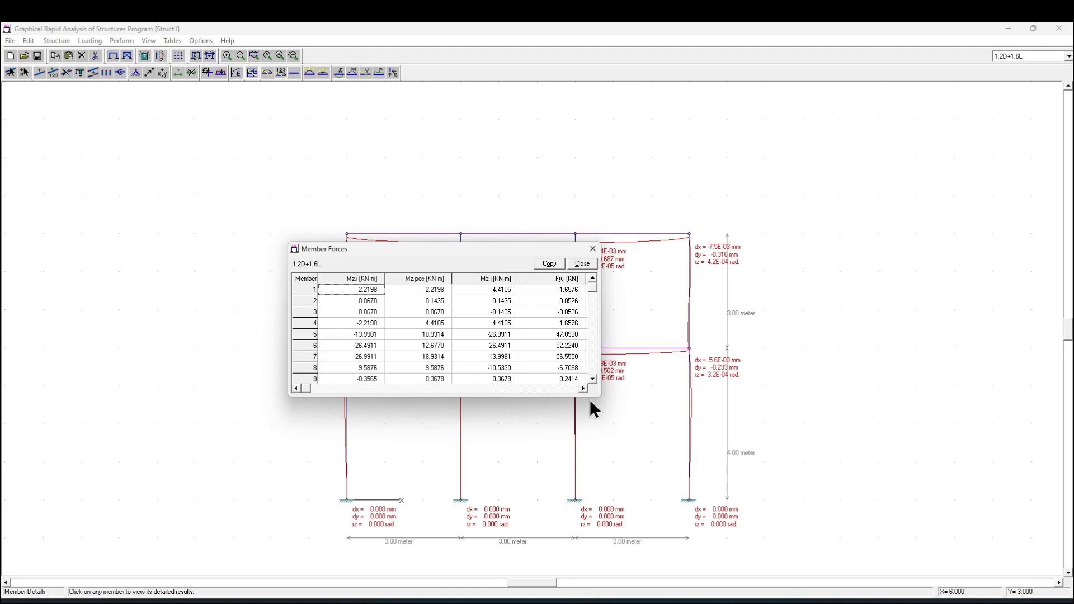
pyautogui.click(548, 264)
pyautogui.click(583, 263)
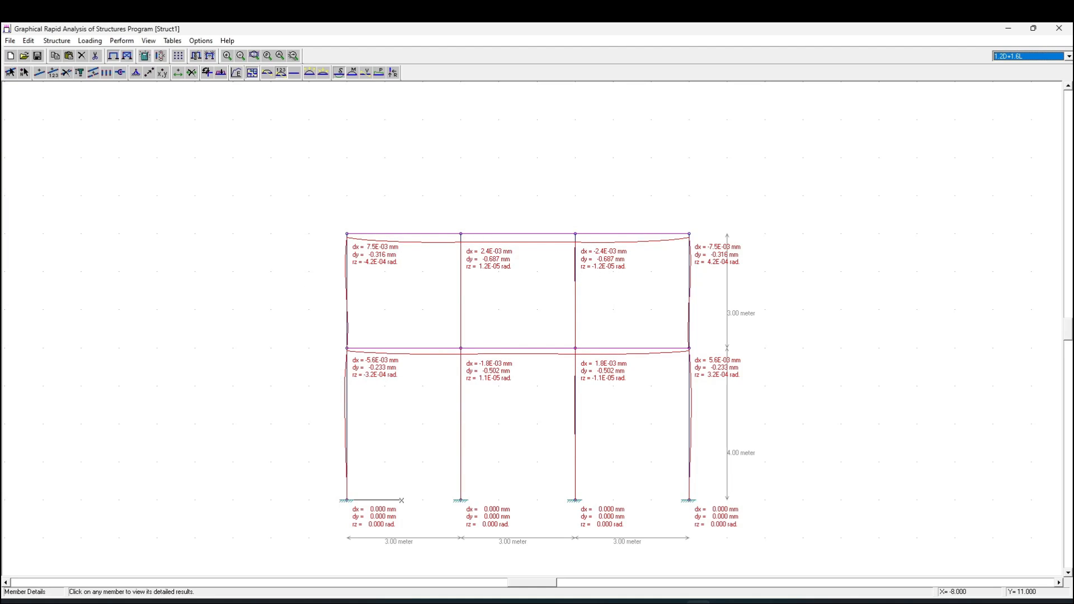
# Open the report setup and look through the available print blocks from Cover Page to the Seismic Load items
pyautogui.click(9, 42)
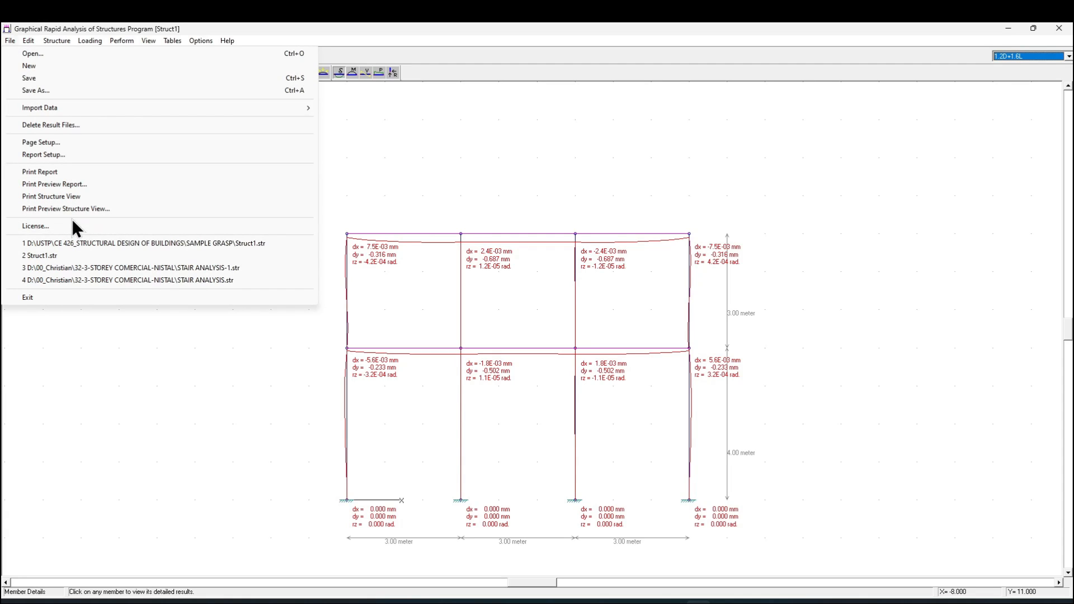
pyautogui.click(56, 154)
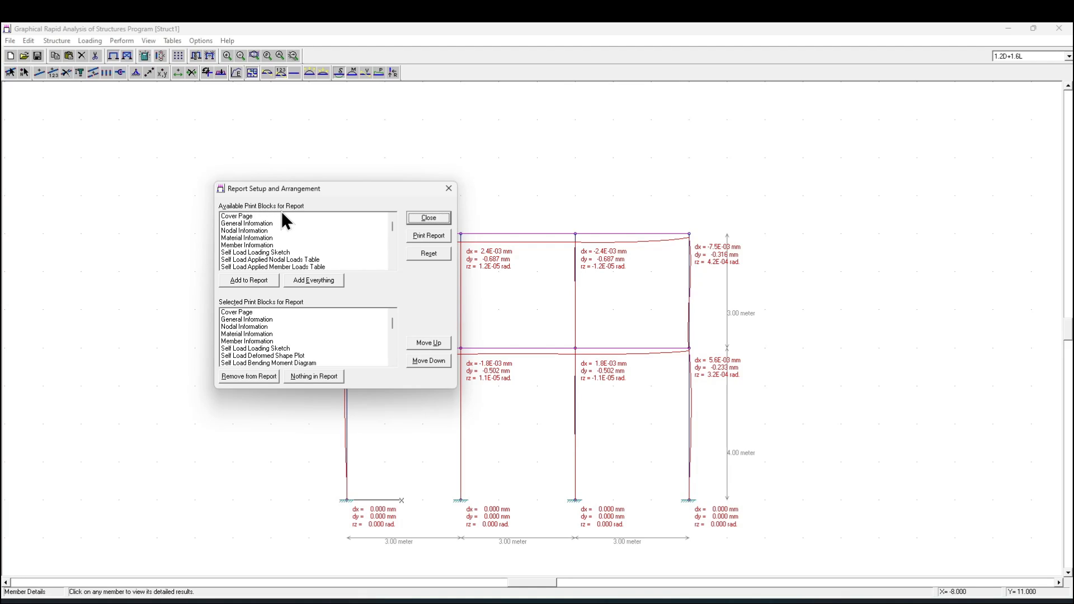
pyautogui.scroll(-5, 288, 233)
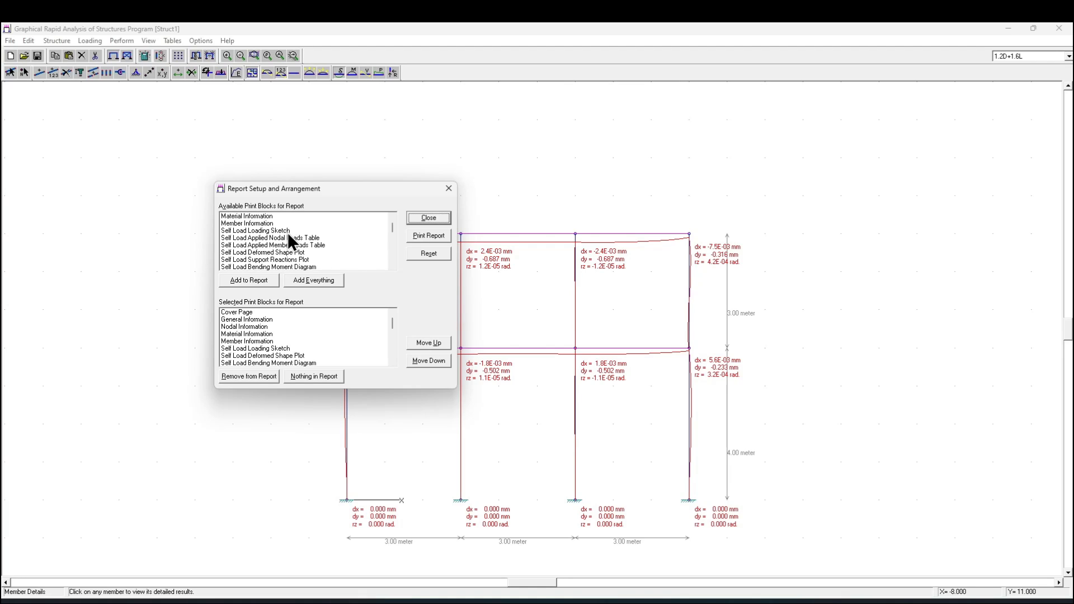
pyautogui.scroll(-4, 288, 233)
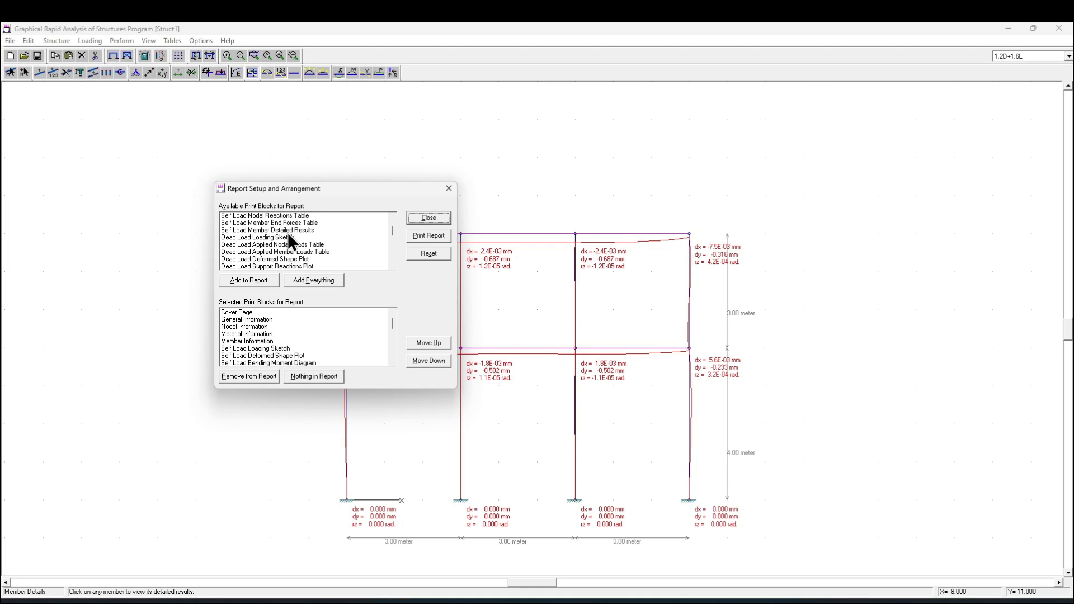
pyautogui.scroll(-4, 288, 233)
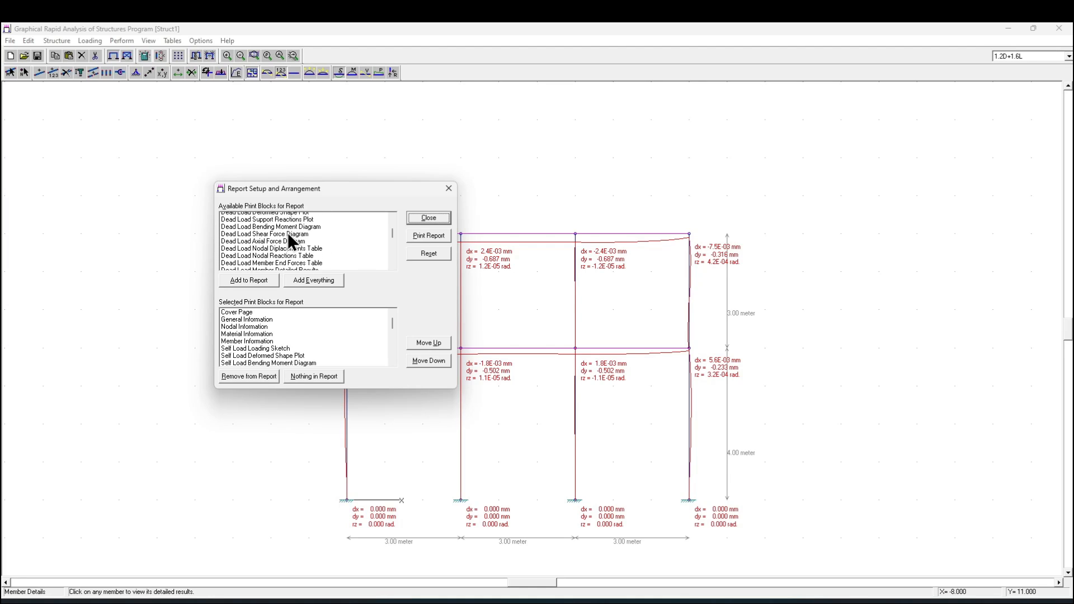
pyautogui.scroll(-5, 287, 232)
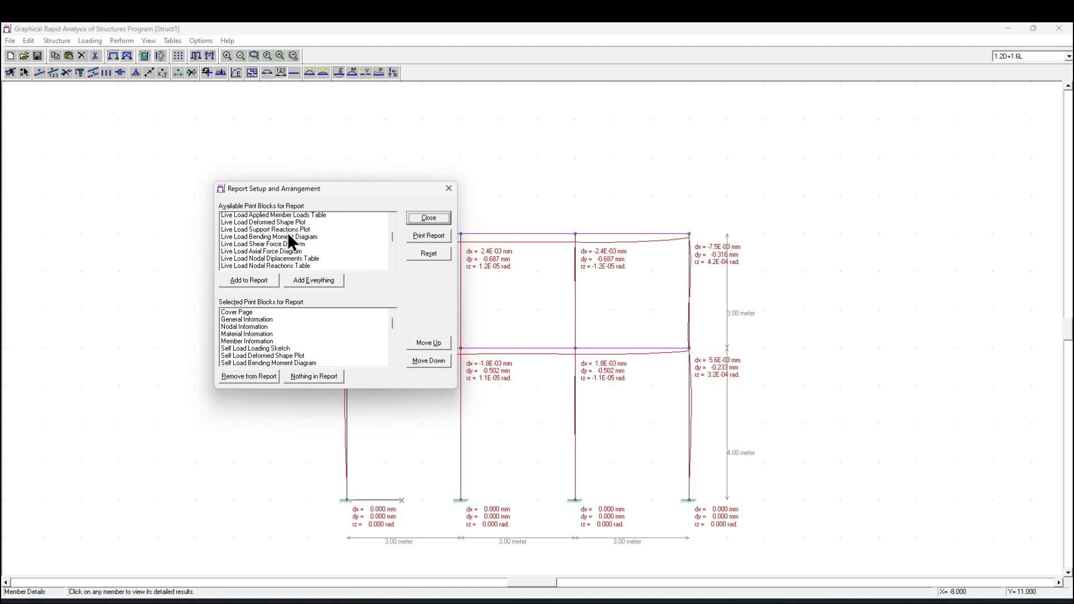
pyautogui.scroll(-5, 287, 233)
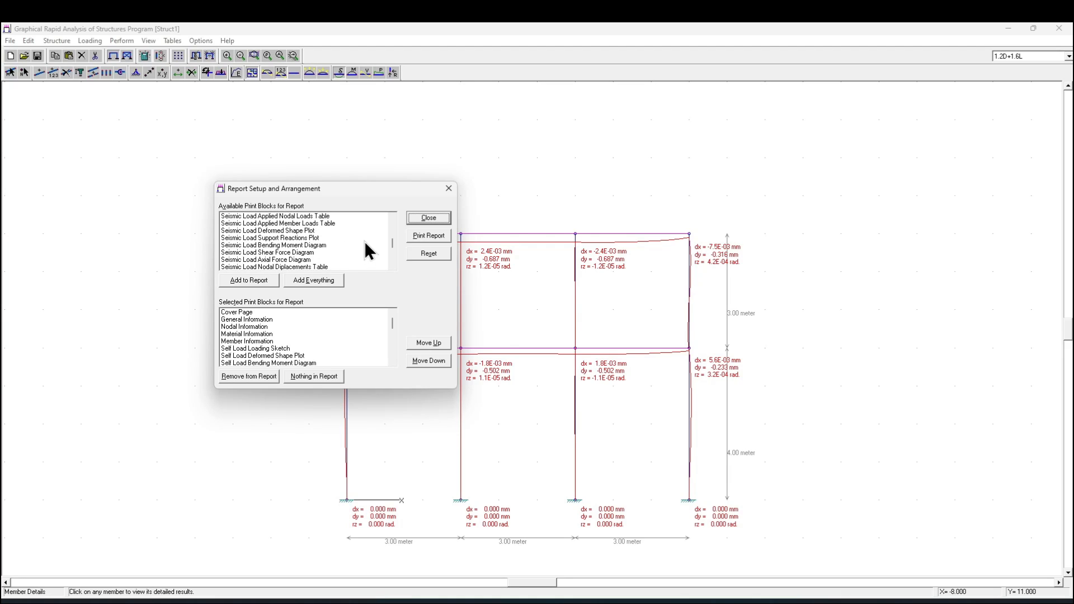
pyautogui.click(261, 229)
pyautogui.click(261, 226)
pyautogui.click(263, 232)
pyautogui.press('Down')
pyautogui.press('Down')
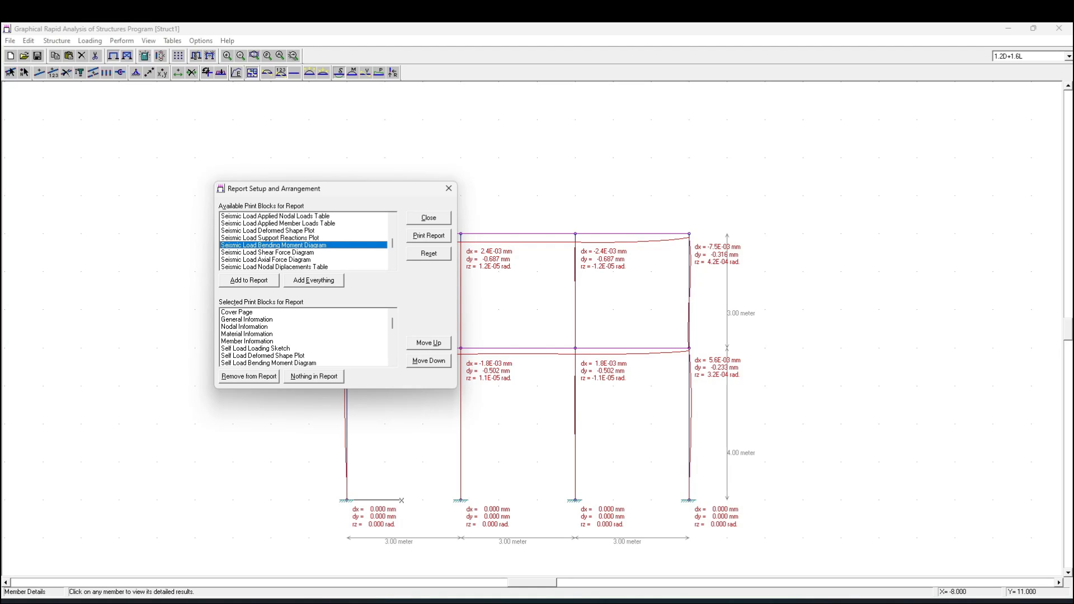
# Review the print blocks already selected for the report and close the report setup
pyautogui.scroll(-2, 306, 341)
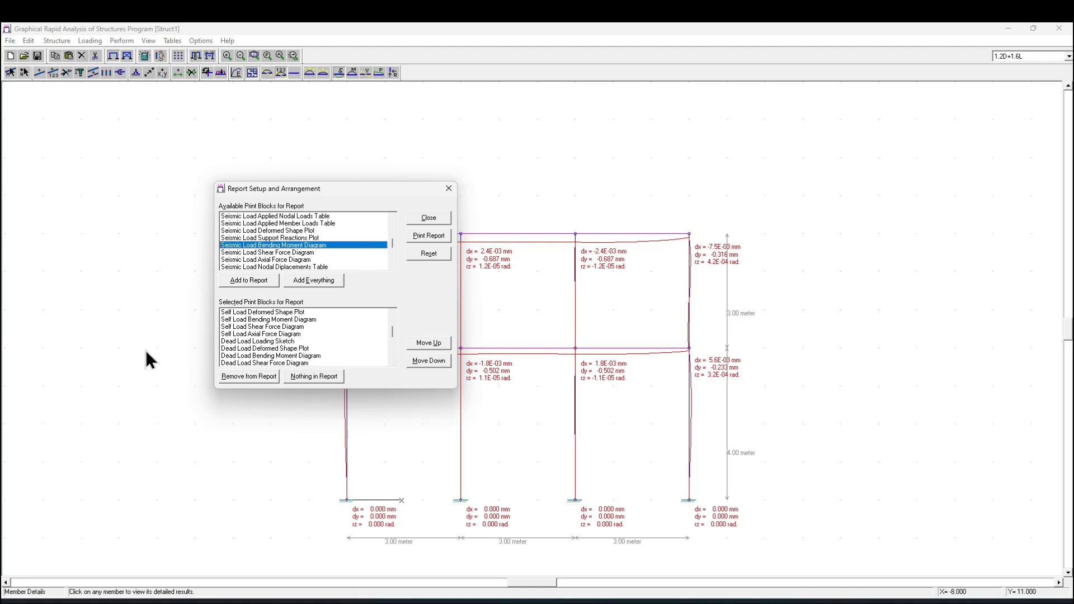
pyautogui.scroll(-3, 305, 335)
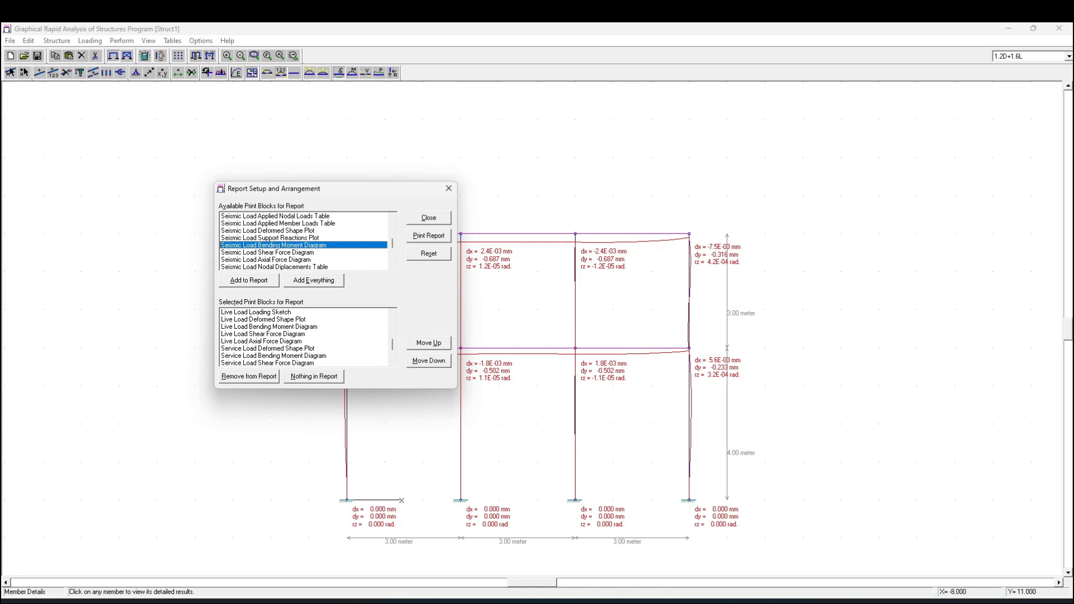
pyautogui.scroll(1, 286, 335)
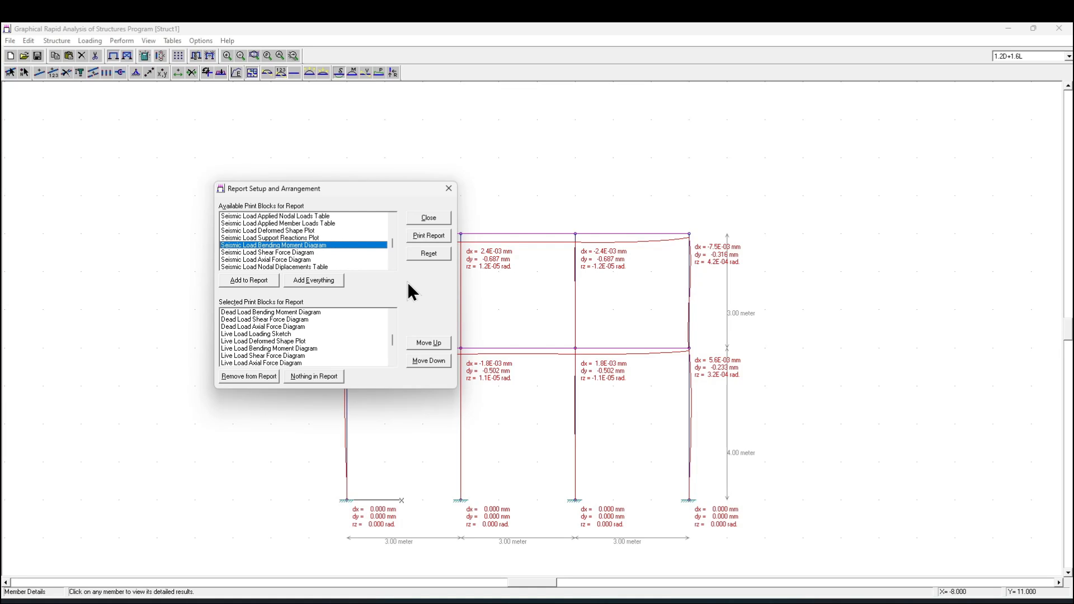
pyautogui.scroll(1, 347, 246)
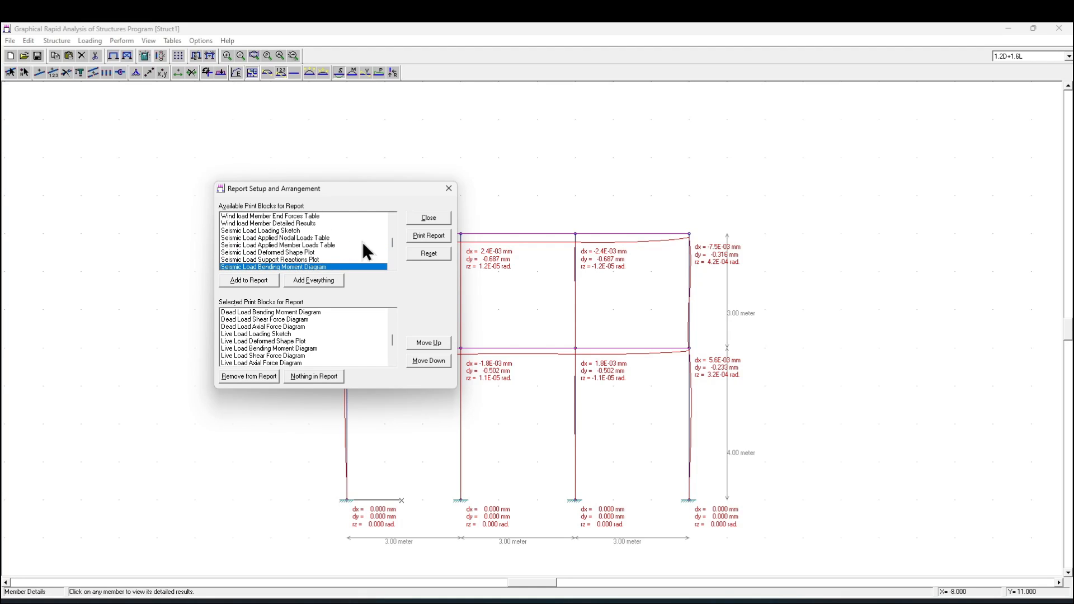
pyautogui.click(443, 220)
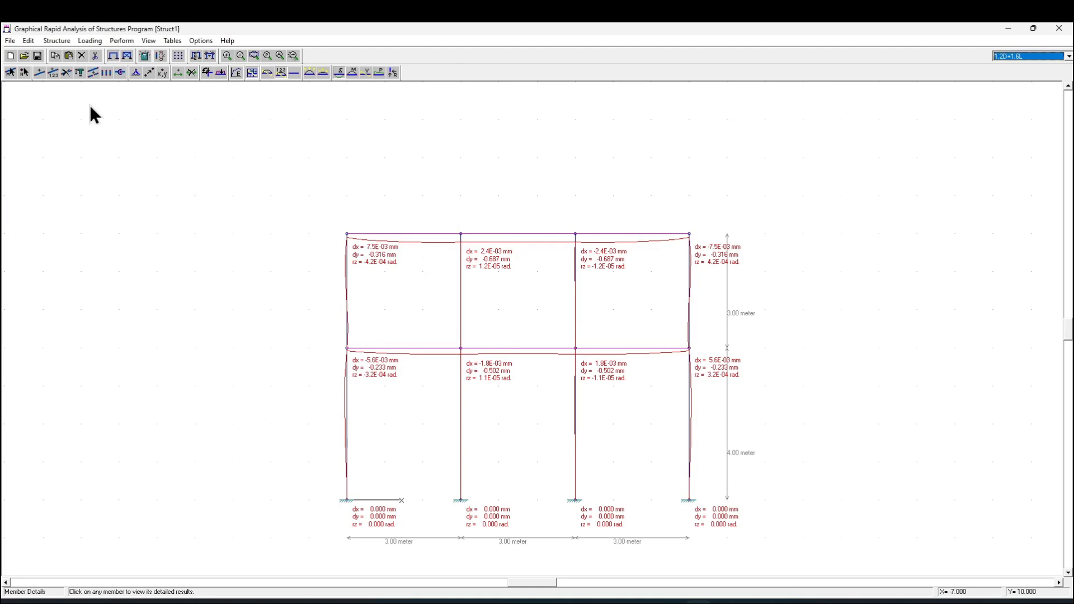
# Open the report's print preview, maximize its window and advance to page 3
pyautogui.click(11, 41)
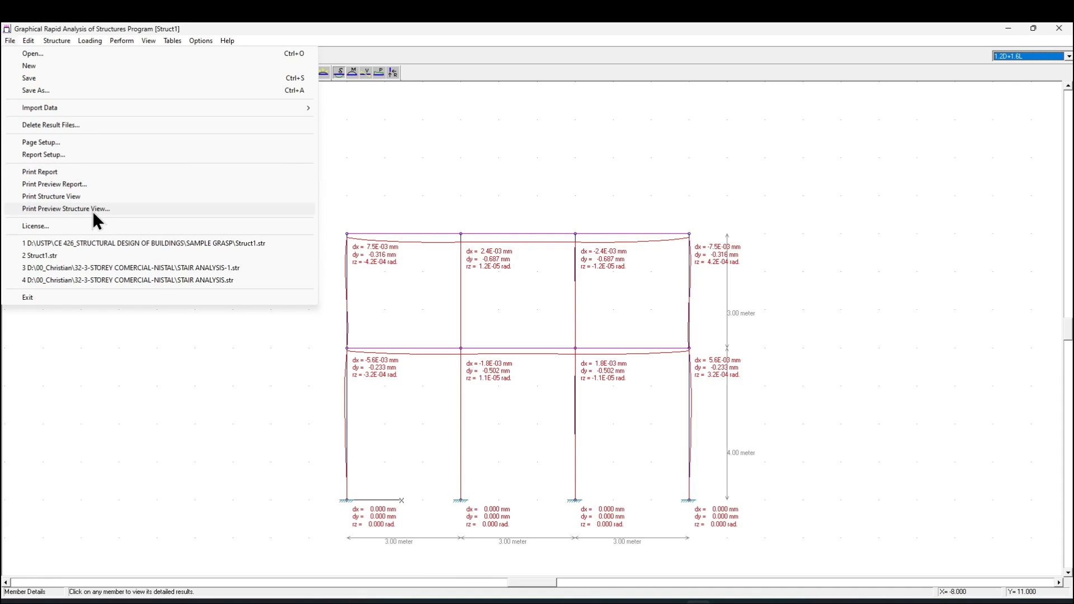
pyautogui.click(56, 185)
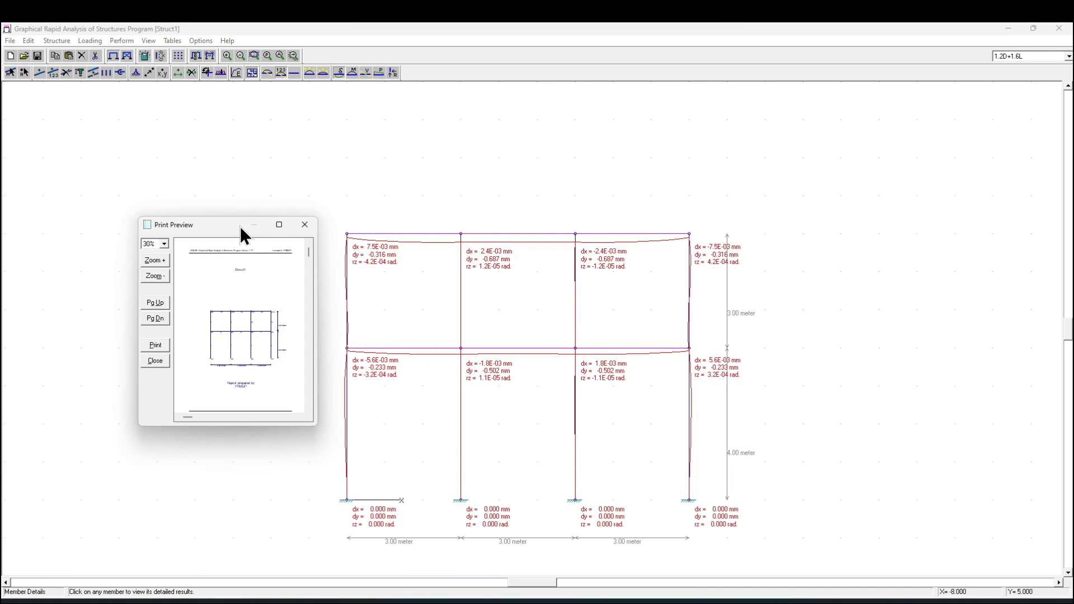
pyautogui.click(279, 225)
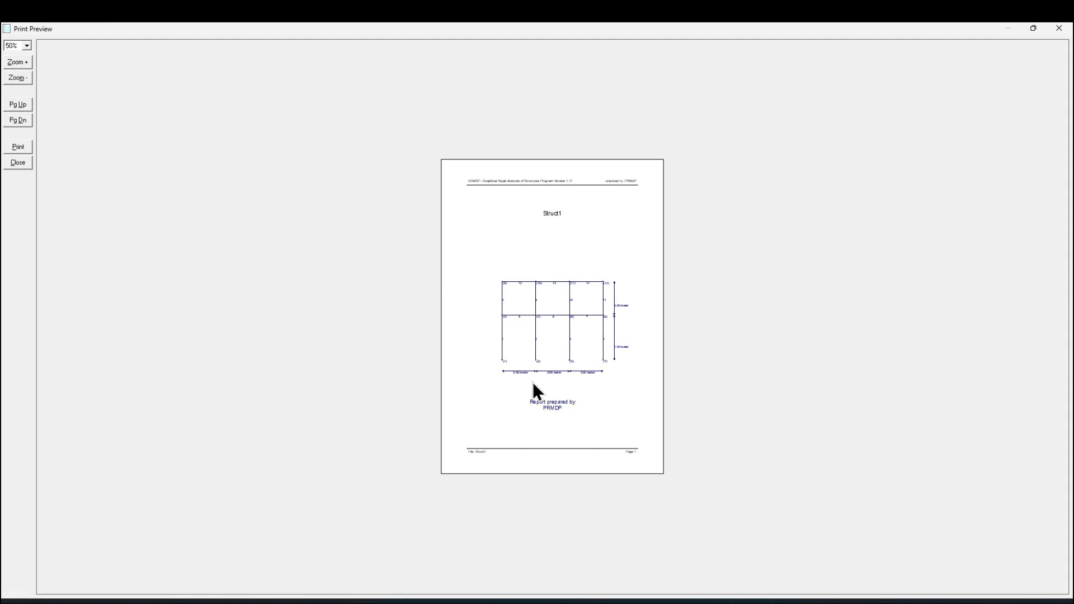
pyautogui.click(18, 120)
pyautogui.click(18, 120)
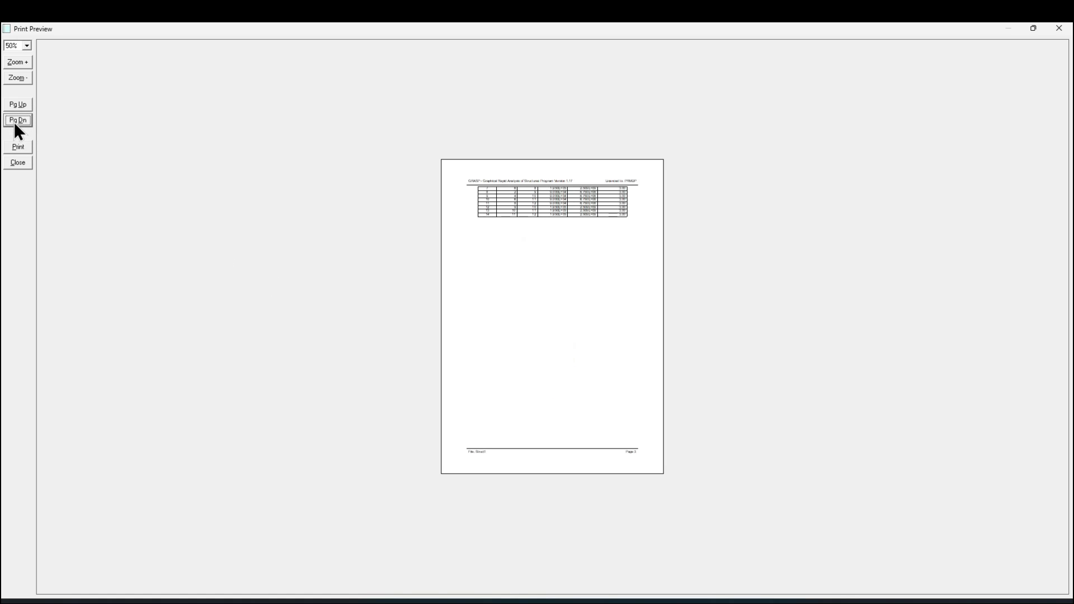
# Enlarge the previewed report page, trying 100% and settling on a 75% zoom
pyautogui.click(19, 61)
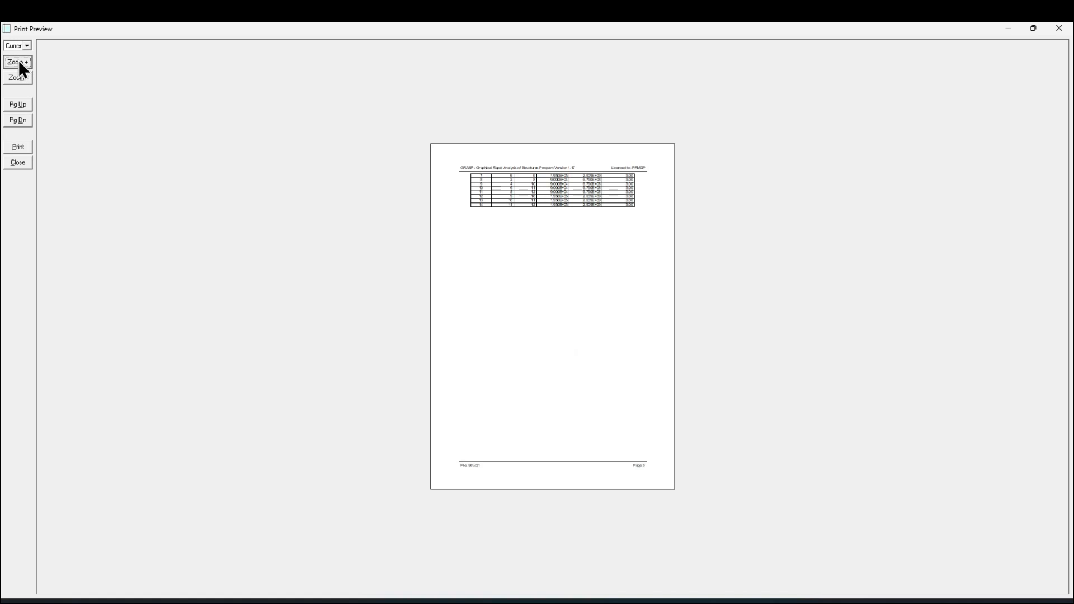
pyautogui.click(19, 46)
pyautogui.click(14, 84)
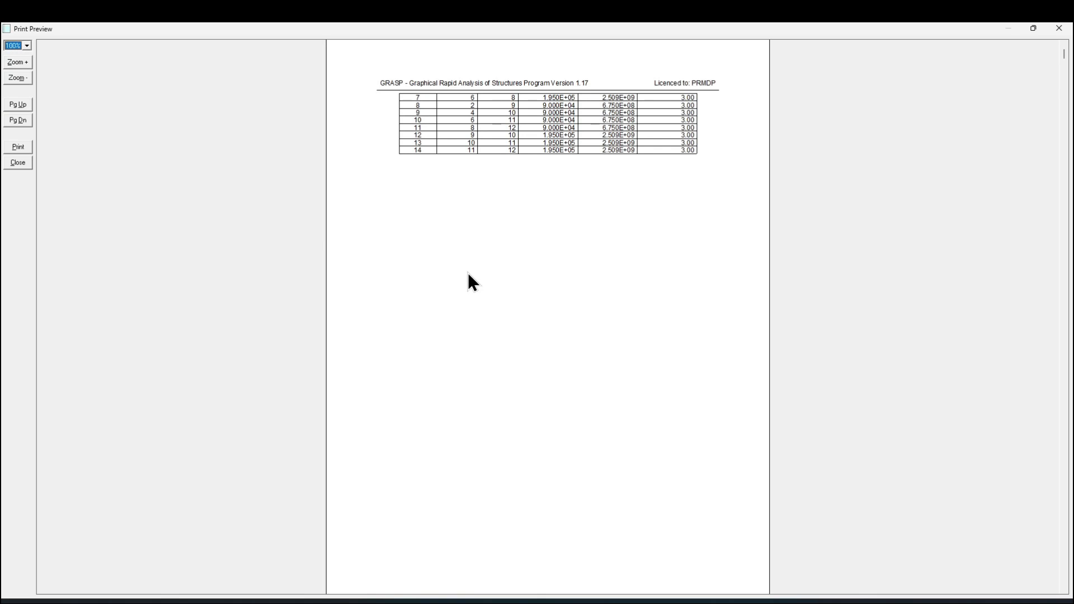
pyautogui.click(16, 46)
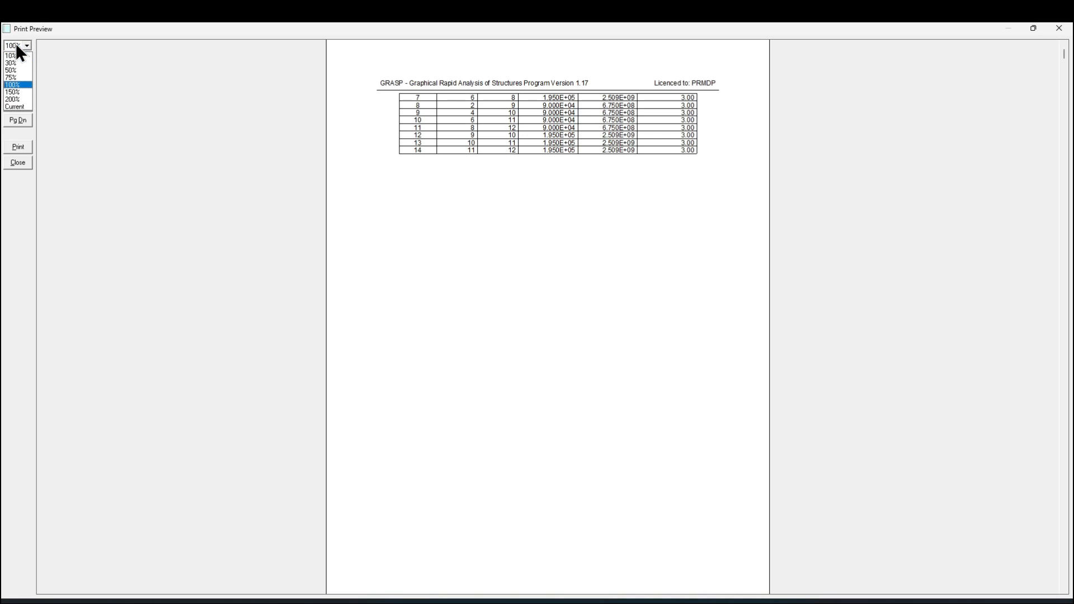
pyautogui.click(13, 77)
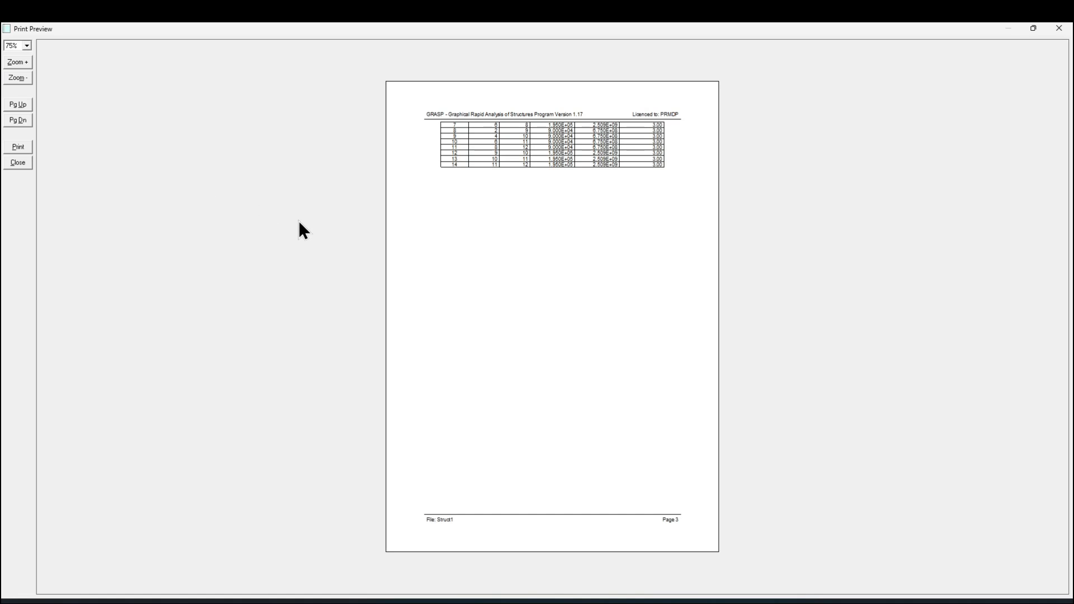
# Page through the previewed report's Self Load, Dead Load, Live Load and Service Load diagrams
pyautogui.click(11, 120)
pyautogui.click(11, 120)
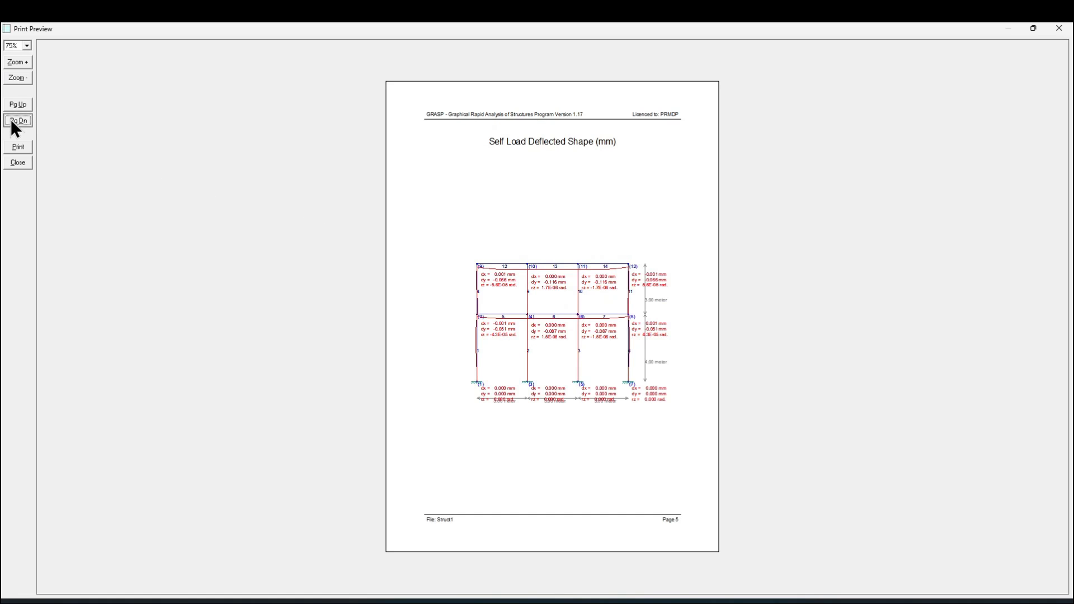
pyautogui.click(11, 120)
pyautogui.click(11, 120)
pyautogui.click(11, 120)
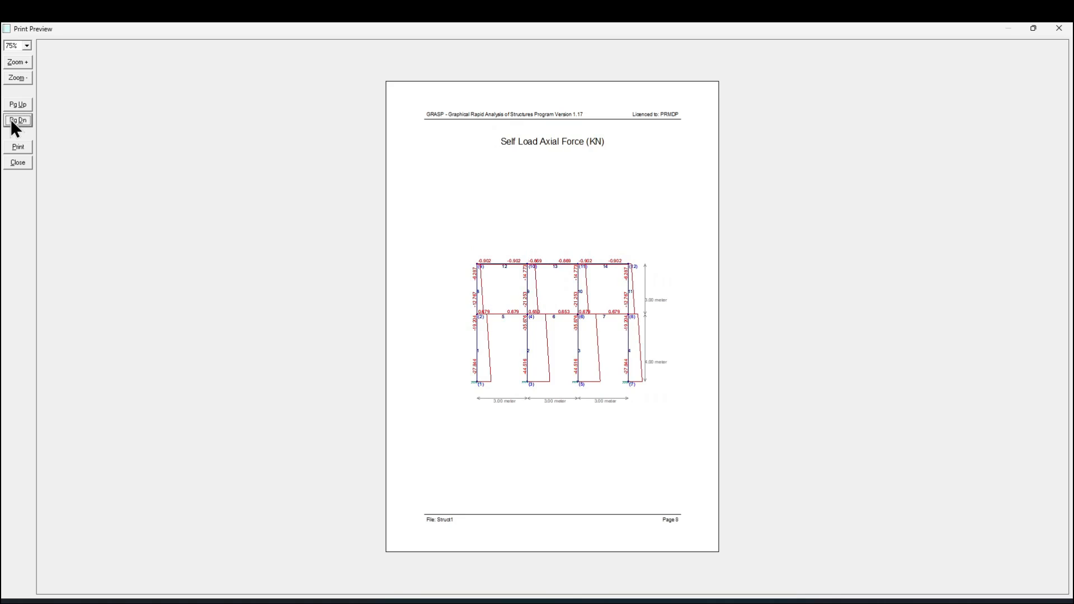
pyautogui.click(11, 120)
pyautogui.click(11, 120)
pyautogui.click(12, 120)
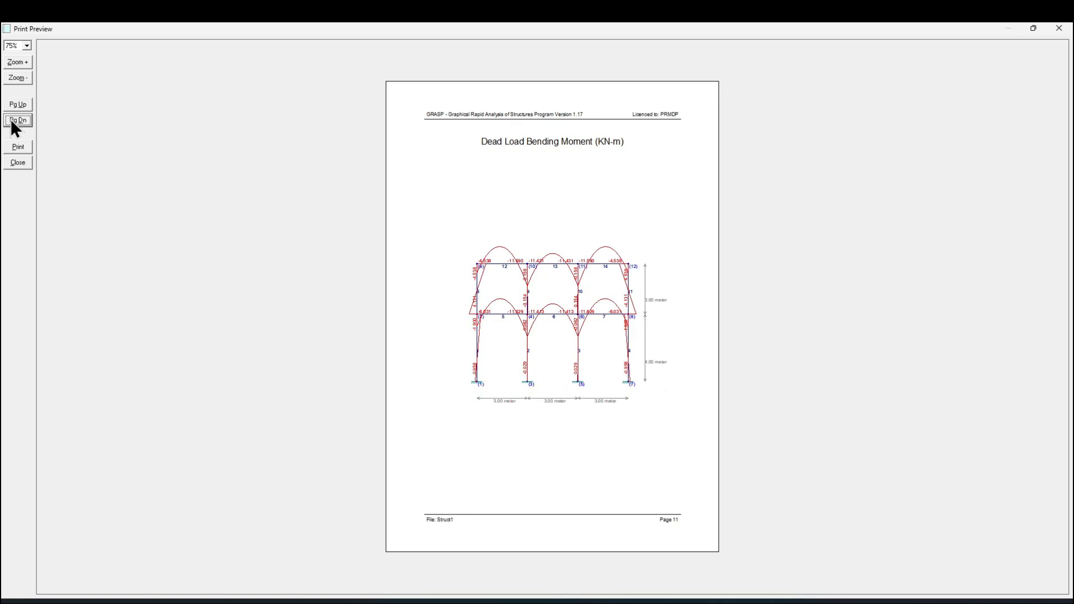
pyautogui.click(11, 120)
pyautogui.click(11, 120)
pyautogui.click(11, 120)
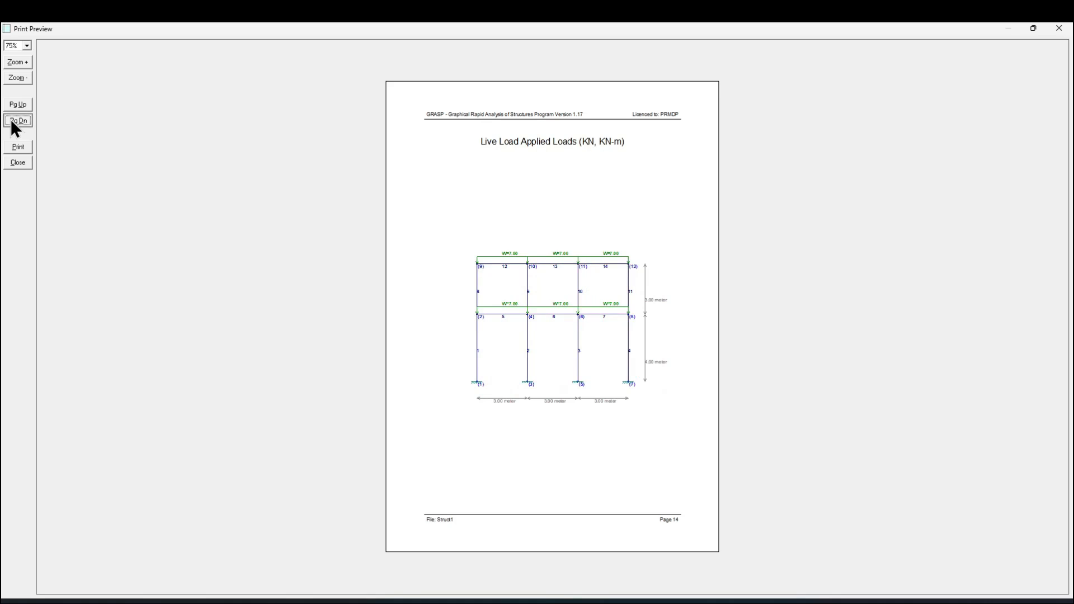
pyautogui.click(11, 120)
pyautogui.click(11, 120)
pyautogui.click(11, 120)
pyautogui.click(11, 120)
pyautogui.click(11, 120)
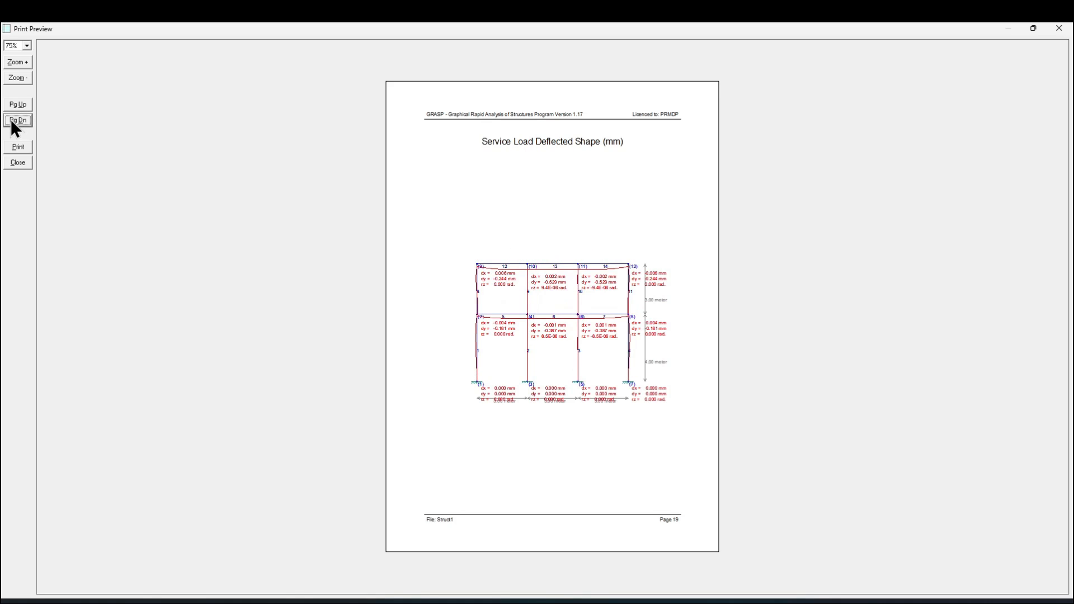
pyautogui.click(14, 123)
pyautogui.click(13, 123)
pyautogui.click(14, 123)
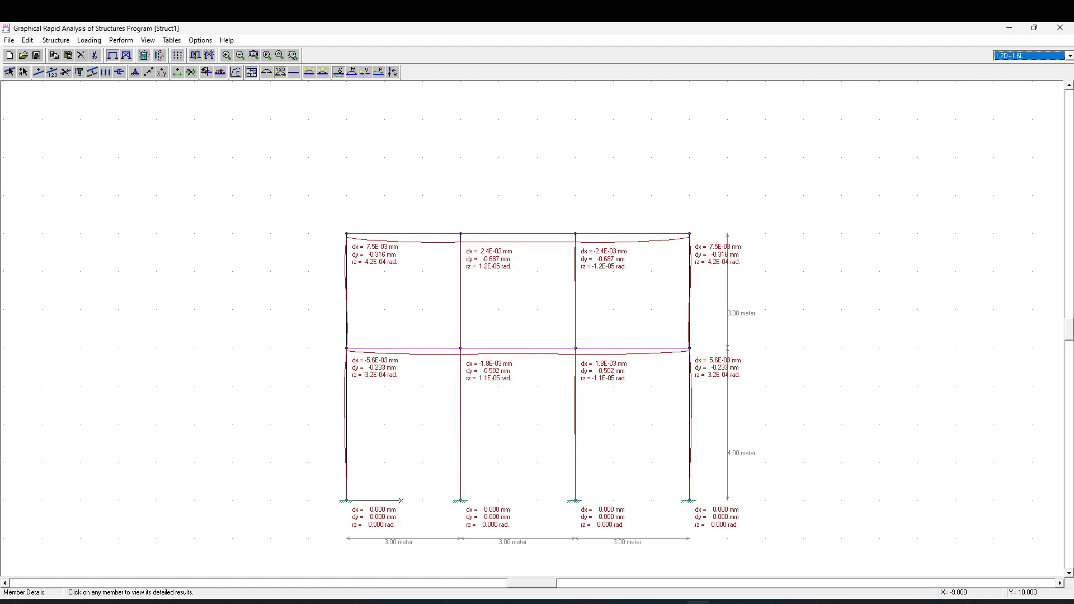
# Open the report setup, look through the available print blocks and add the 1.2D+1.6L Member End Forces Table to the report
pyautogui.click(7, 41)
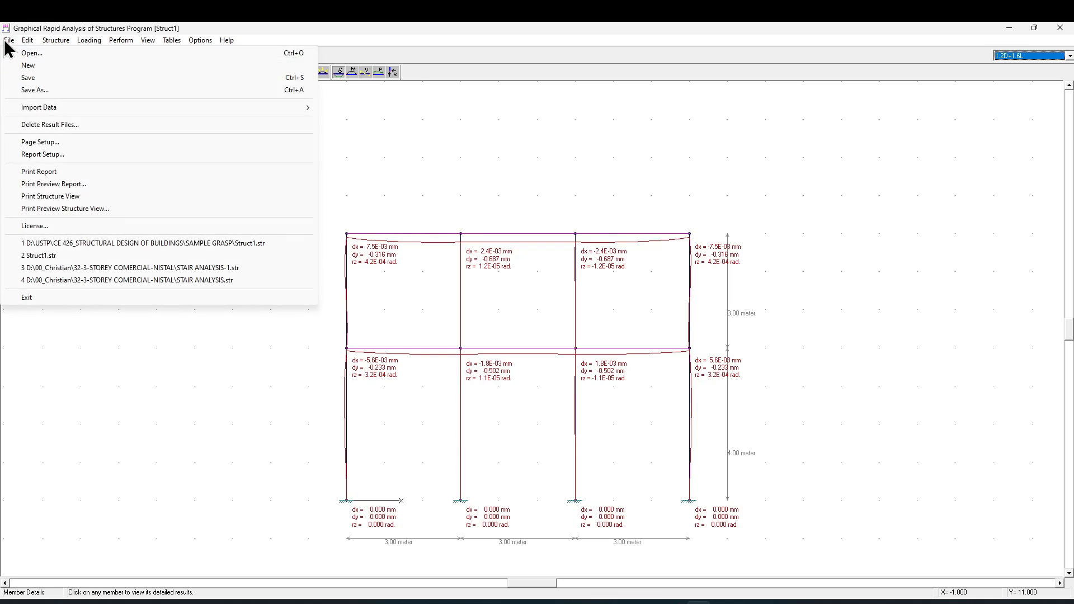
pyautogui.click(42, 155)
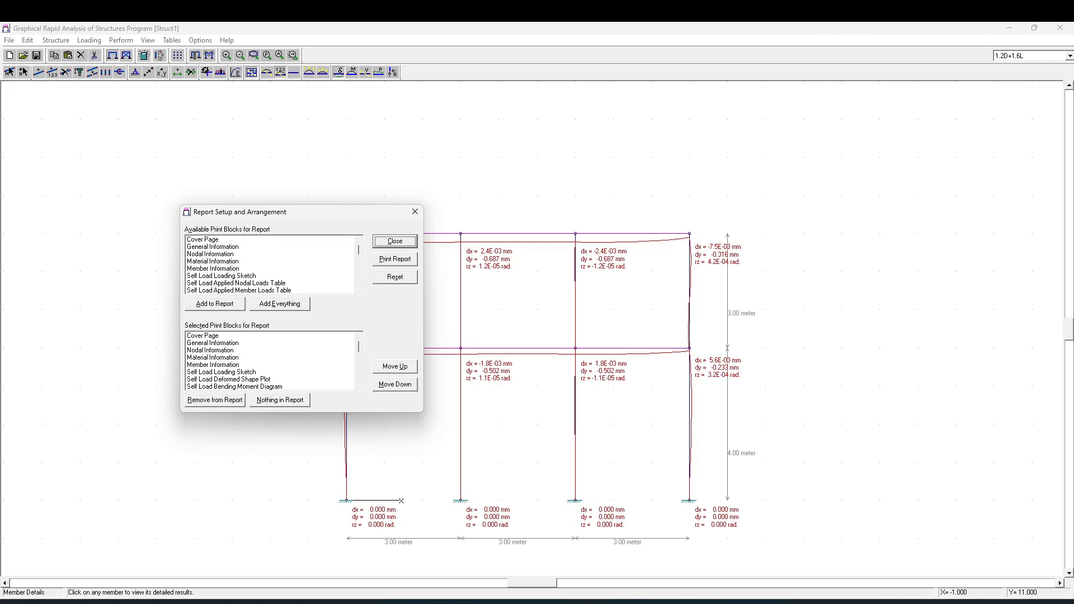
pyautogui.click(250, 261)
pyautogui.scroll(-1, 252, 267)
pyautogui.scroll(-2, 252, 271)
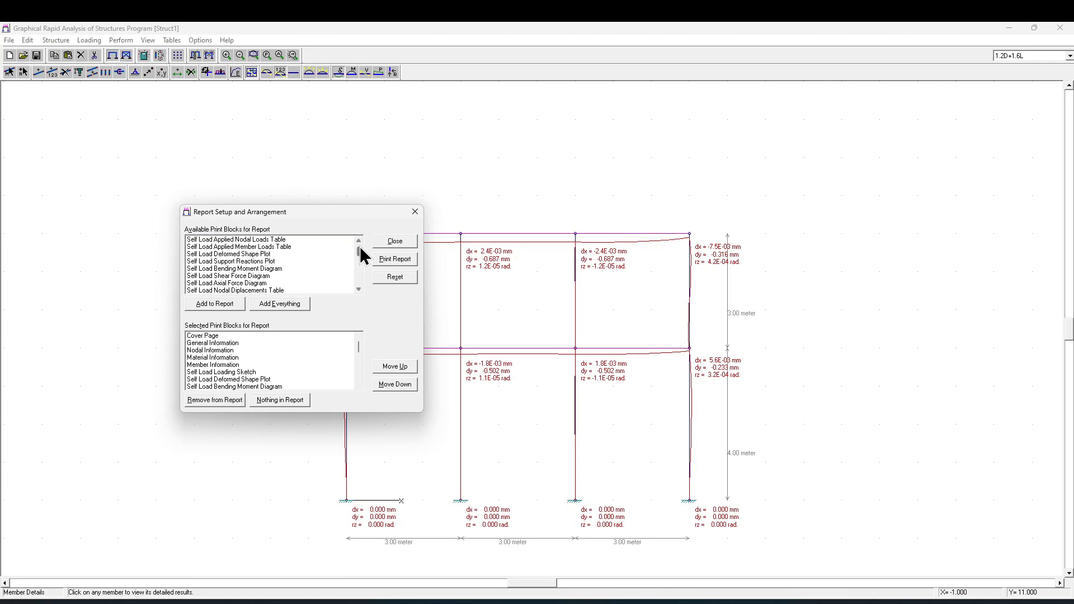
pyautogui.moveTo(361, 247); pyautogui.dragTo(361, 275)
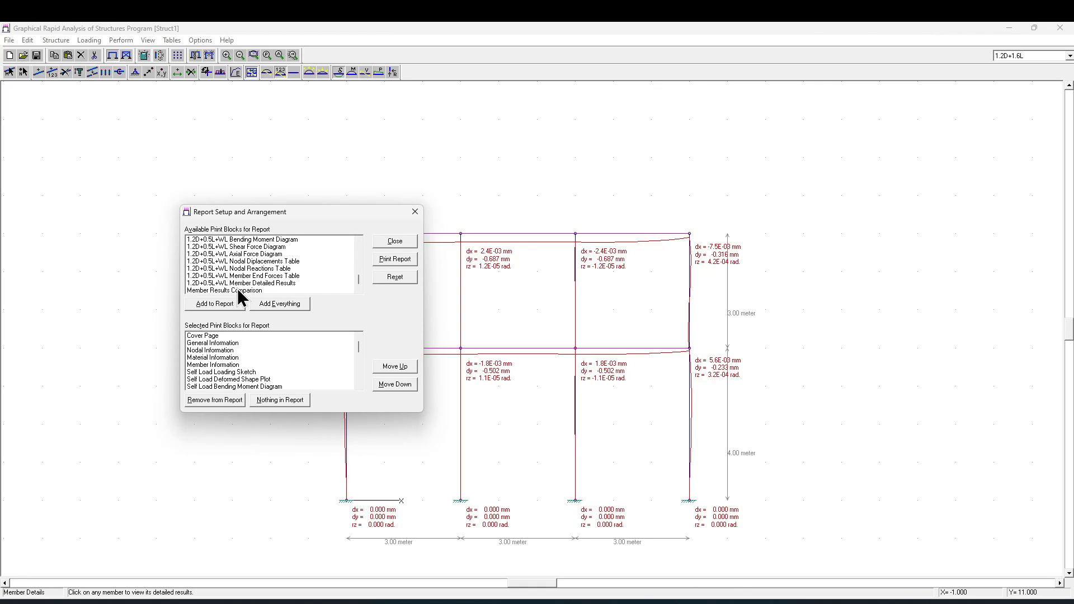
pyautogui.scroll(1, 265, 279)
pyautogui.scroll(5, 266, 280)
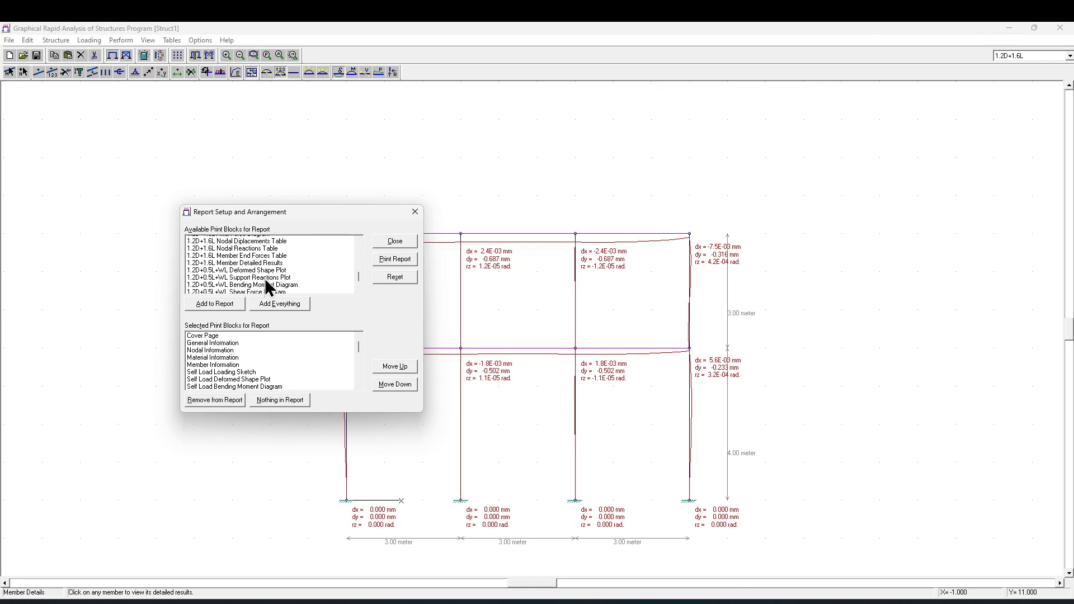
pyautogui.scroll(2, 267, 287)
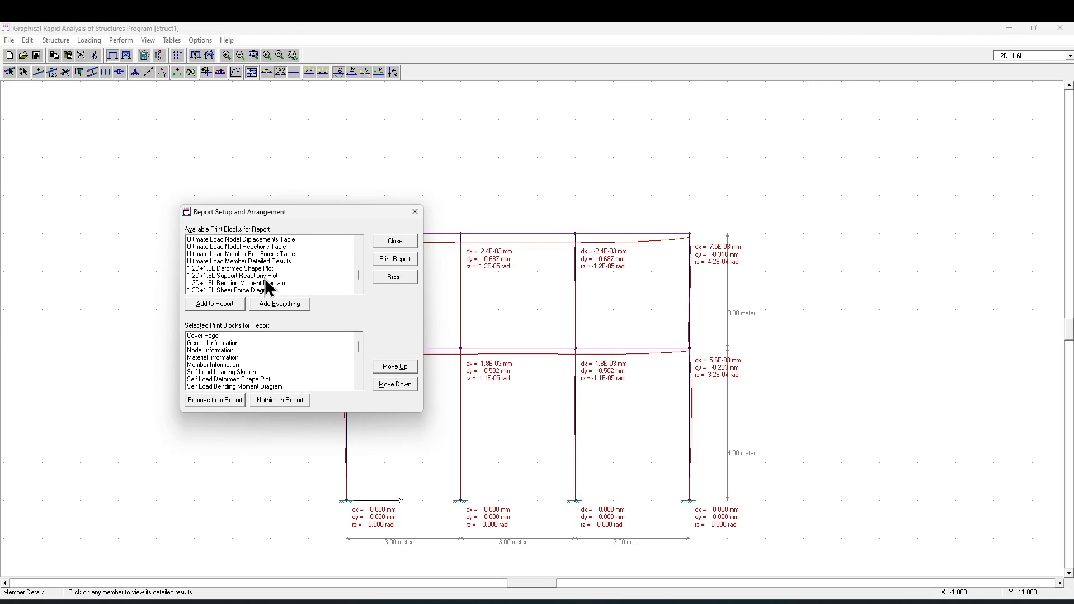
pyautogui.scroll(1, 266, 287)
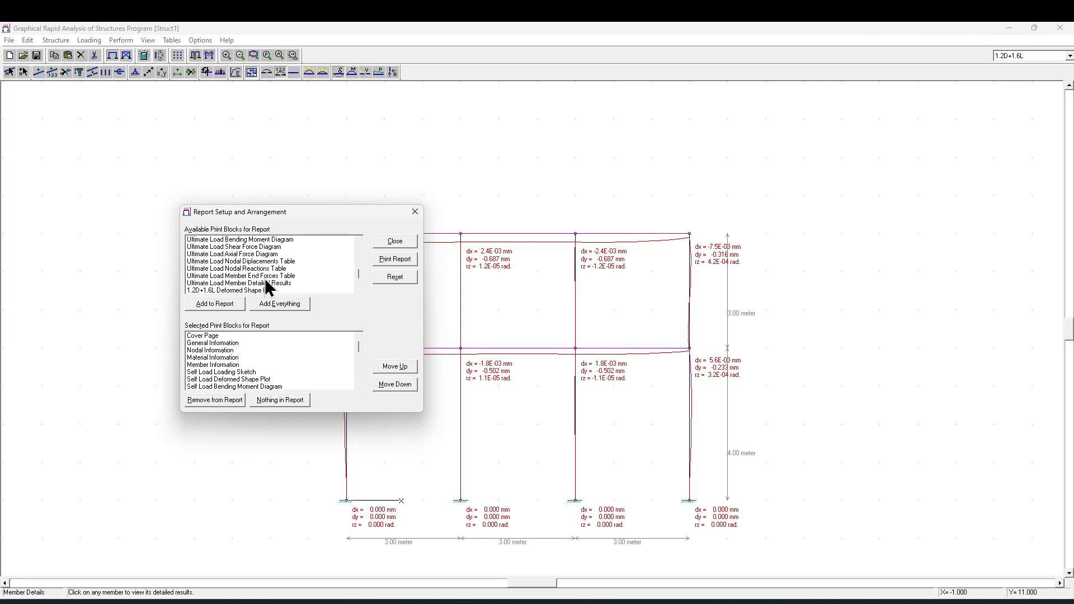
pyautogui.scroll(-1, 267, 287)
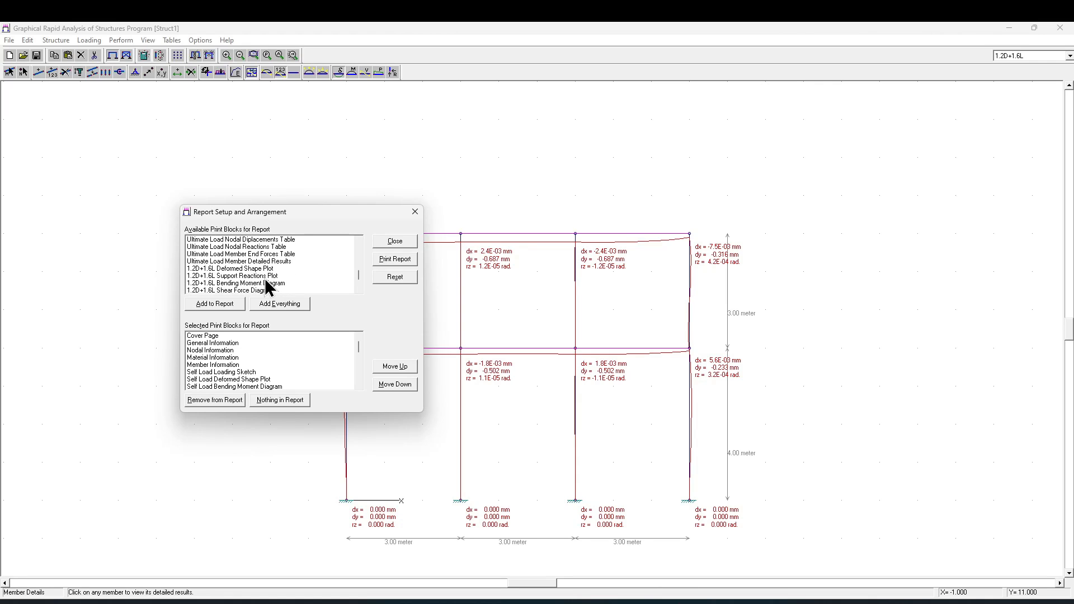
pyautogui.scroll(1, 266, 287)
pyautogui.scroll(-3, 267, 287)
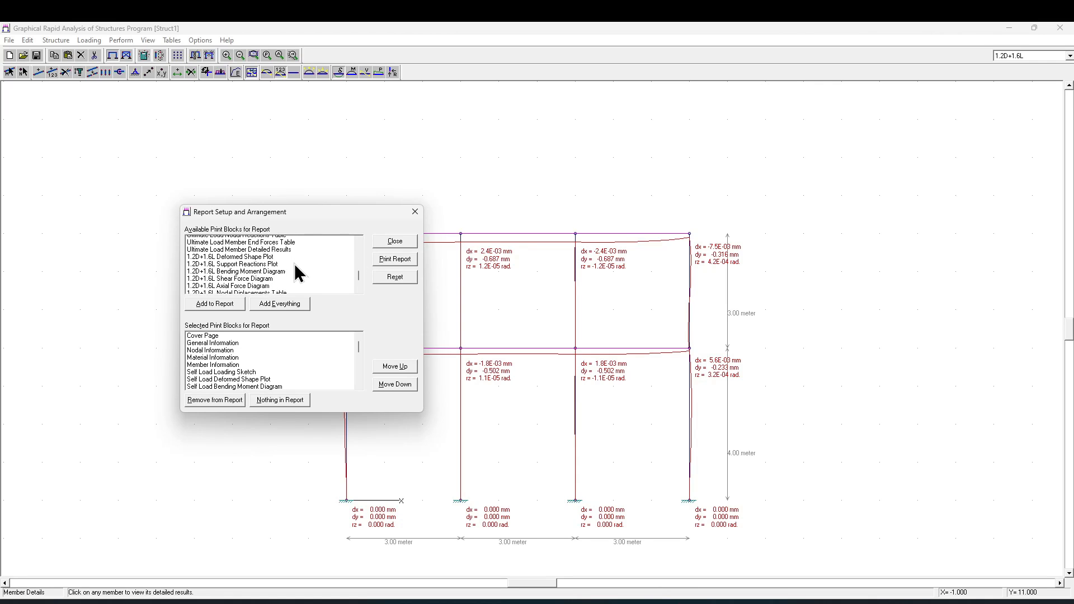
pyautogui.scroll(-1, 295, 265)
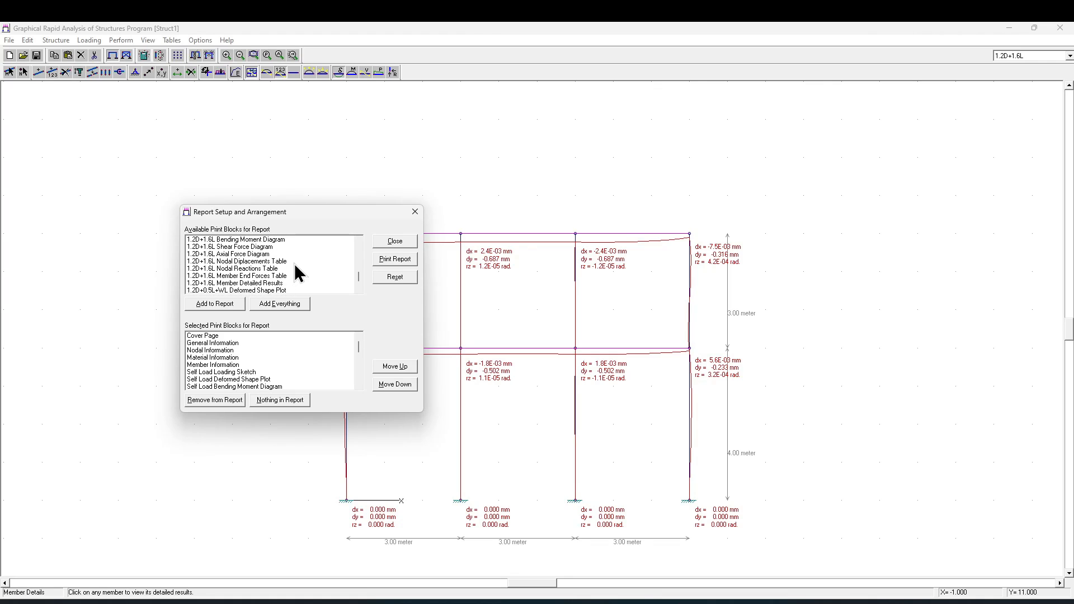
pyautogui.click(273, 278)
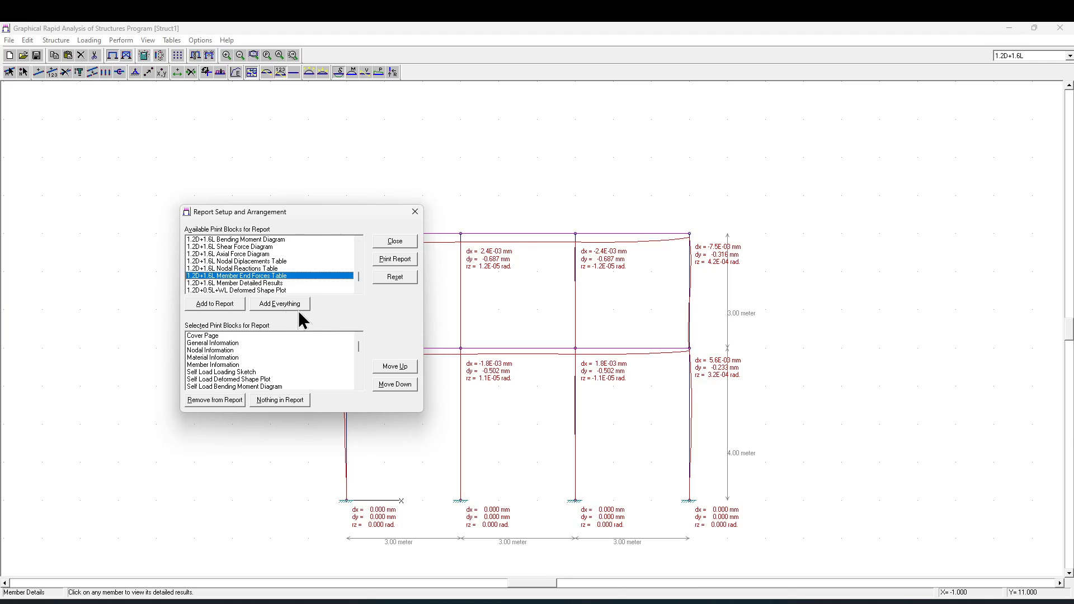
pyautogui.click(231, 306)
# Add the 1.2D+0.5L+WL Bending Moment Diagram and Shear Force Diagram to the report's selected print blocks
pyautogui.scroll(-3, 282, 287)
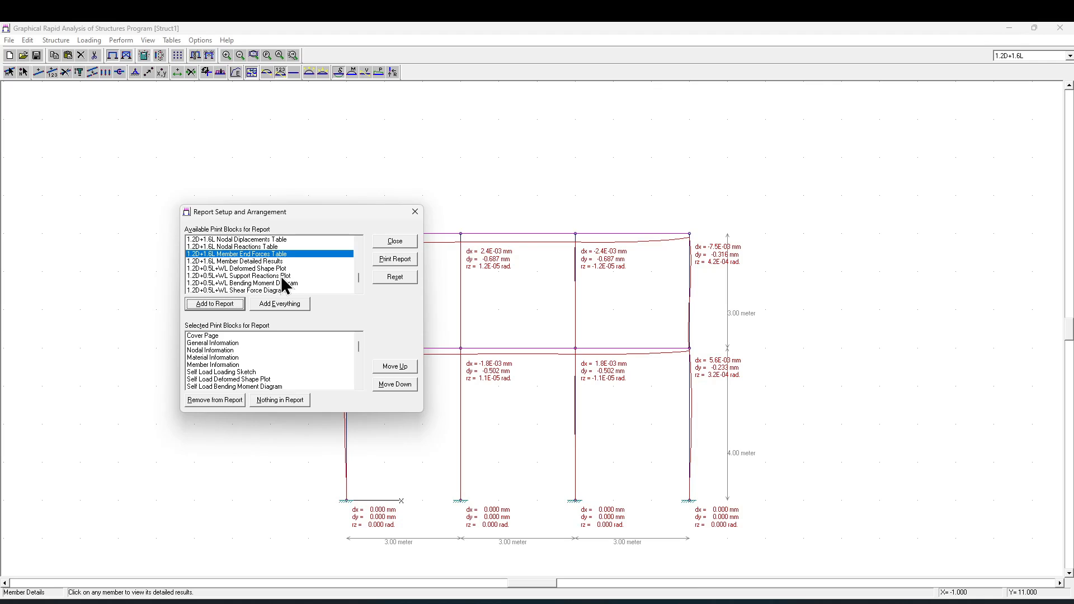
pyautogui.scroll(-1, 281, 276)
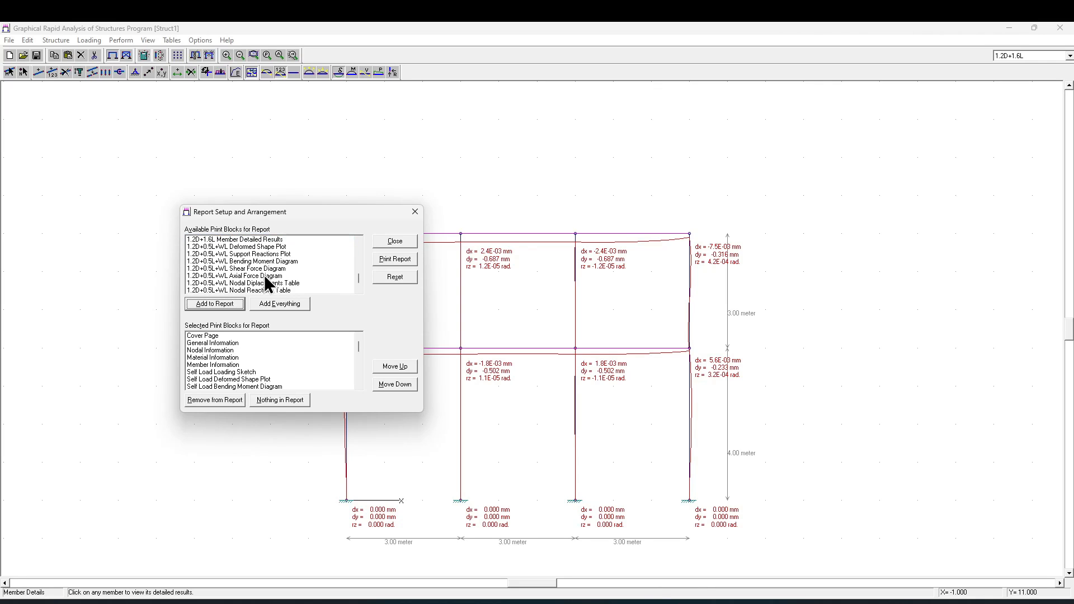
pyautogui.scroll(-1, 284, 275)
pyautogui.scroll(1, 283, 274)
pyautogui.click(280, 260)
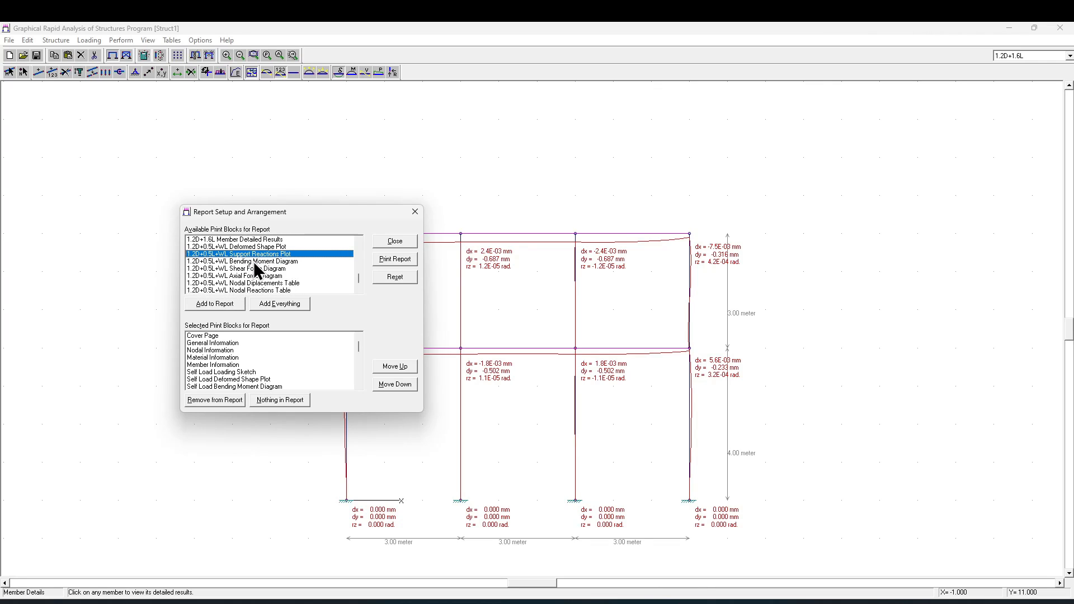
pyautogui.click(223, 305)
pyautogui.click(244, 269)
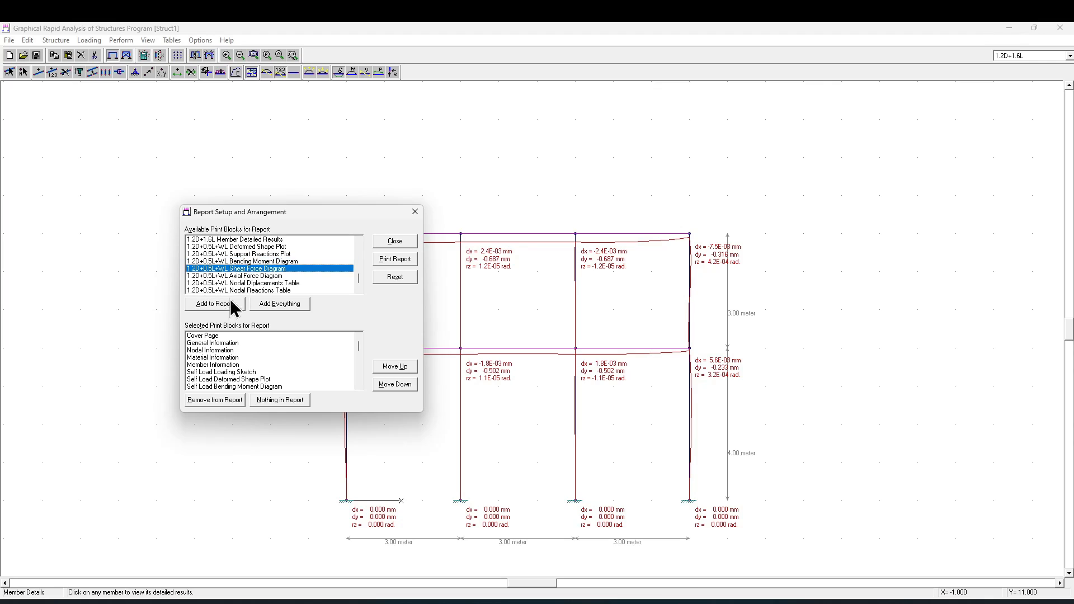
pyautogui.click(238, 305)
# Add the 1.2D+0.5L+WL Member Detailed Results to the report, check the end of the selected blocks and close the setup
pyautogui.scroll(-1, 274, 277)
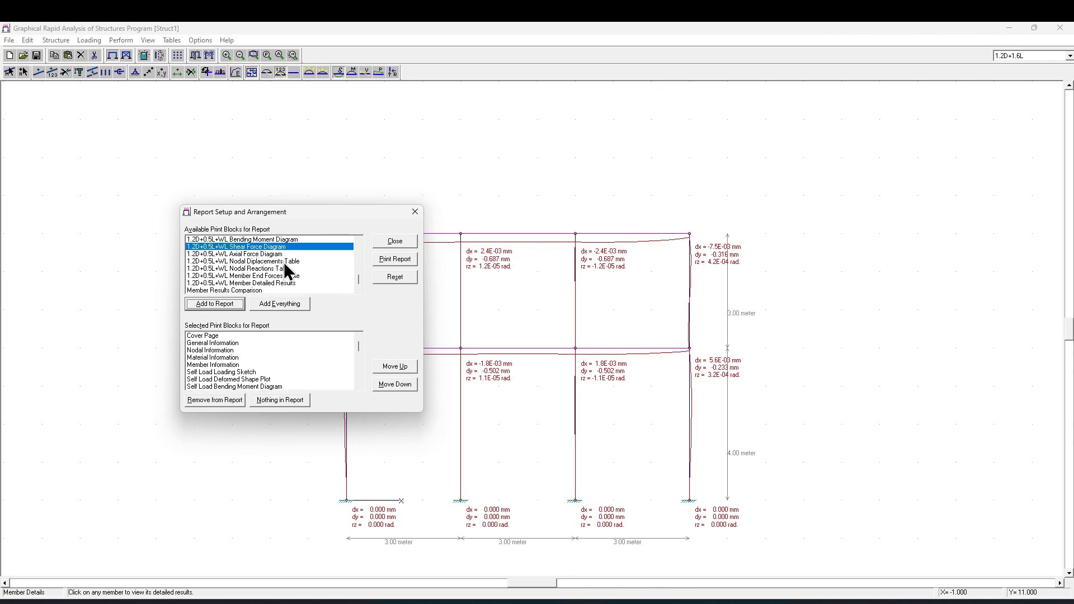
pyautogui.click(262, 284)
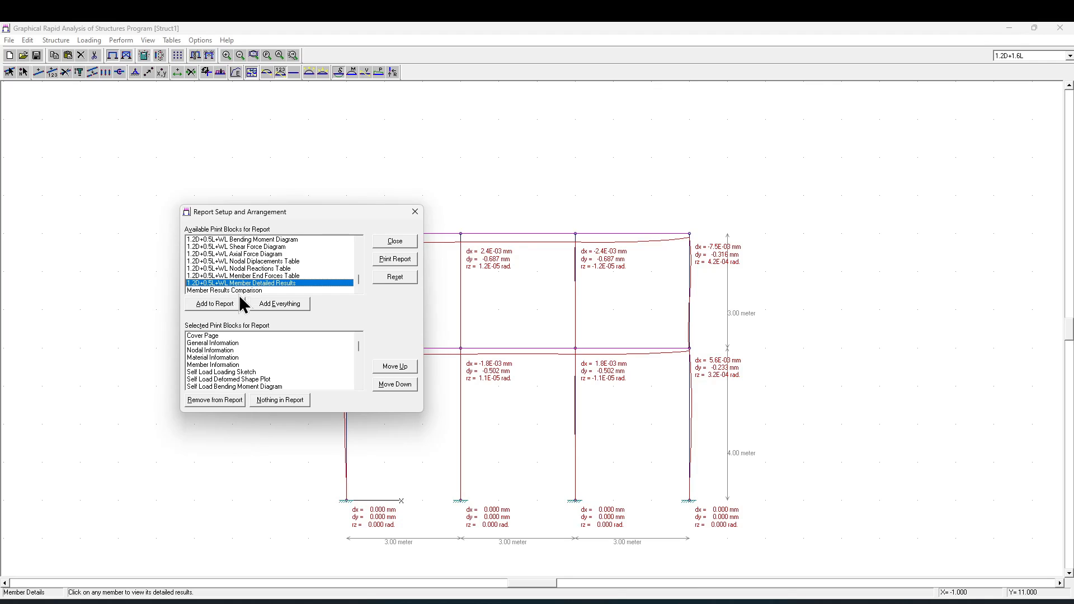
pyautogui.click(216, 307)
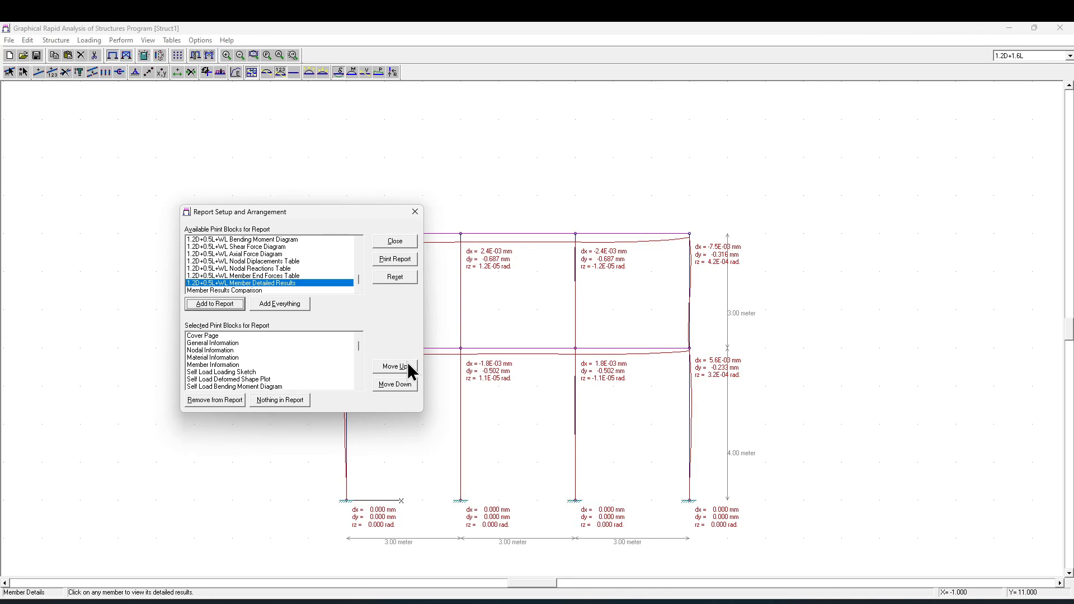
pyautogui.scroll(-2, 253, 357)
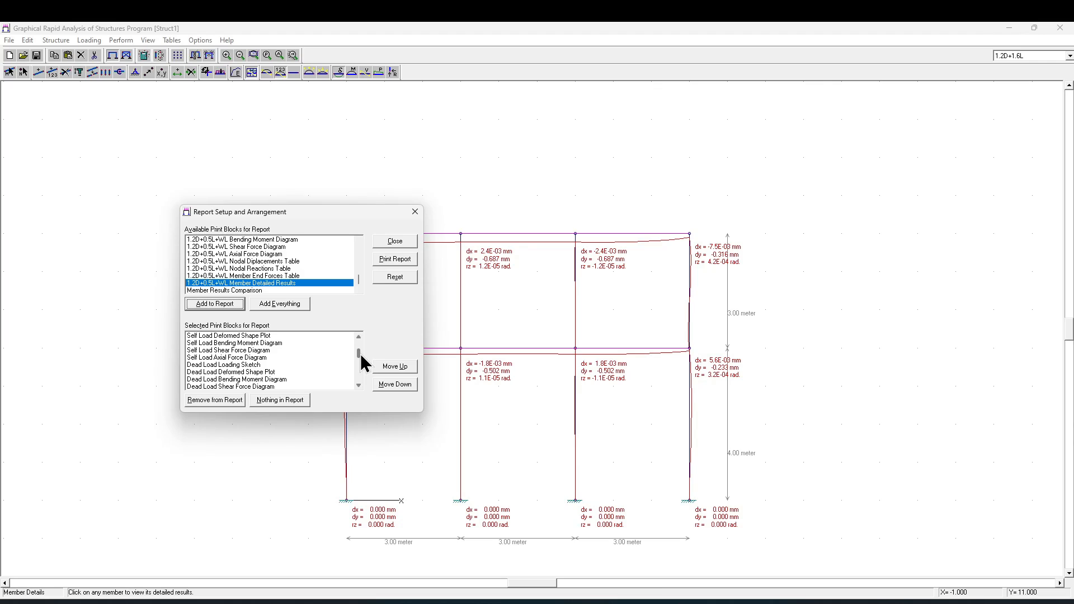
pyautogui.moveTo(361, 356); pyautogui.dragTo(360, 401)
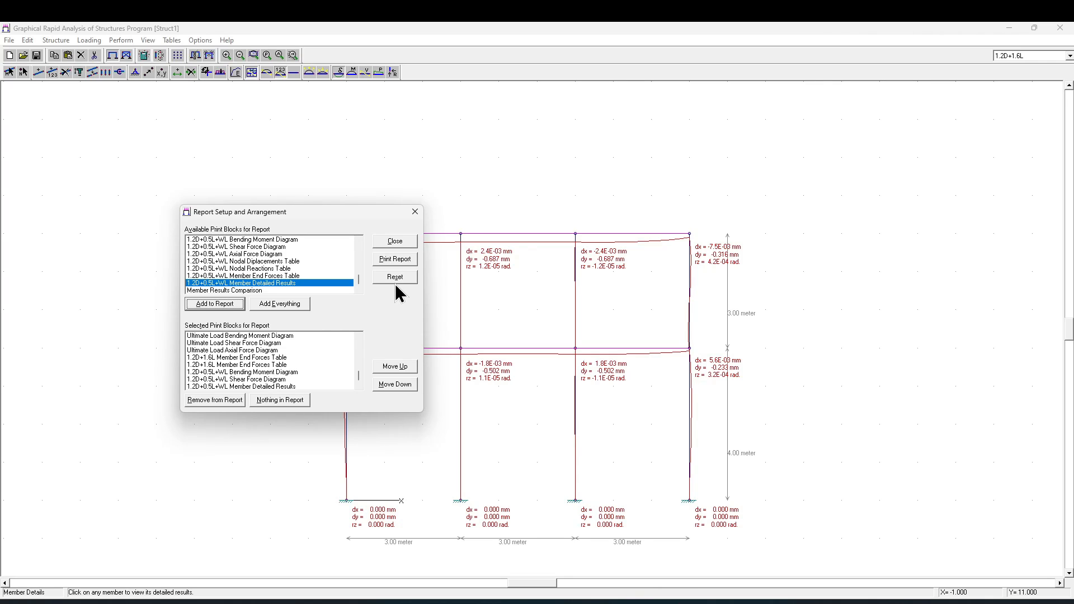
pyautogui.click(398, 242)
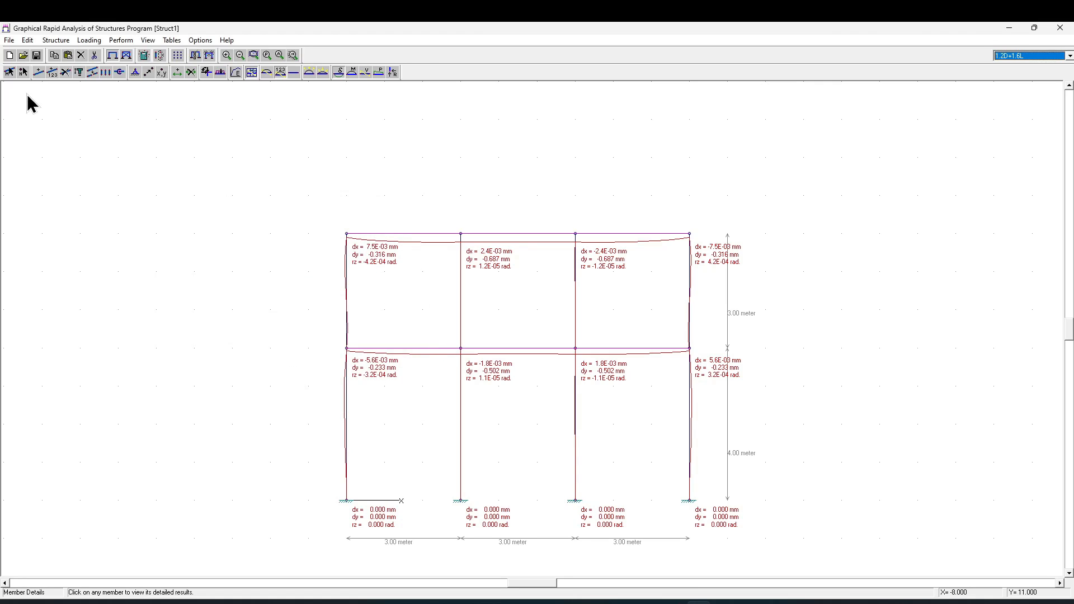
# Open the report's print preview and page forward through the load case diagrams past the 1.2D+0.5L+WL Bending Moment page
pyautogui.click(9, 41)
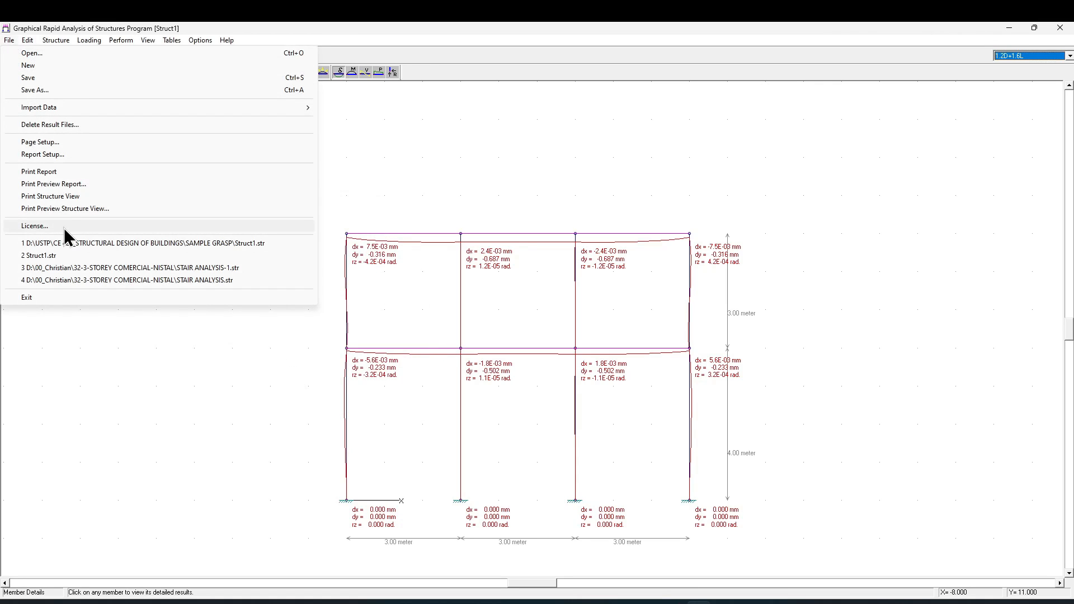
pyautogui.click(63, 189)
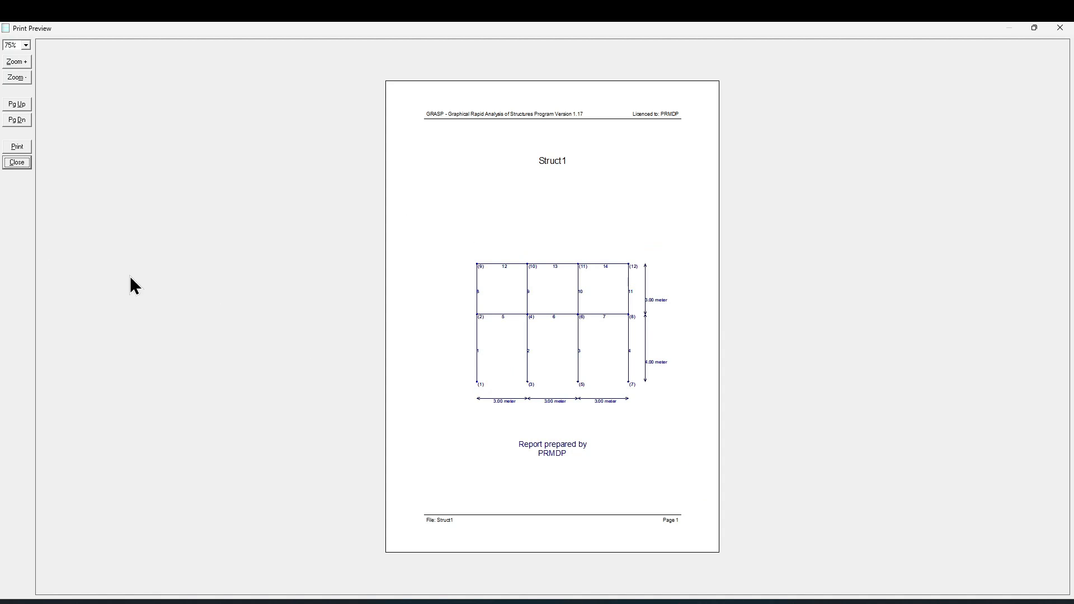
pyautogui.click(17, 120)
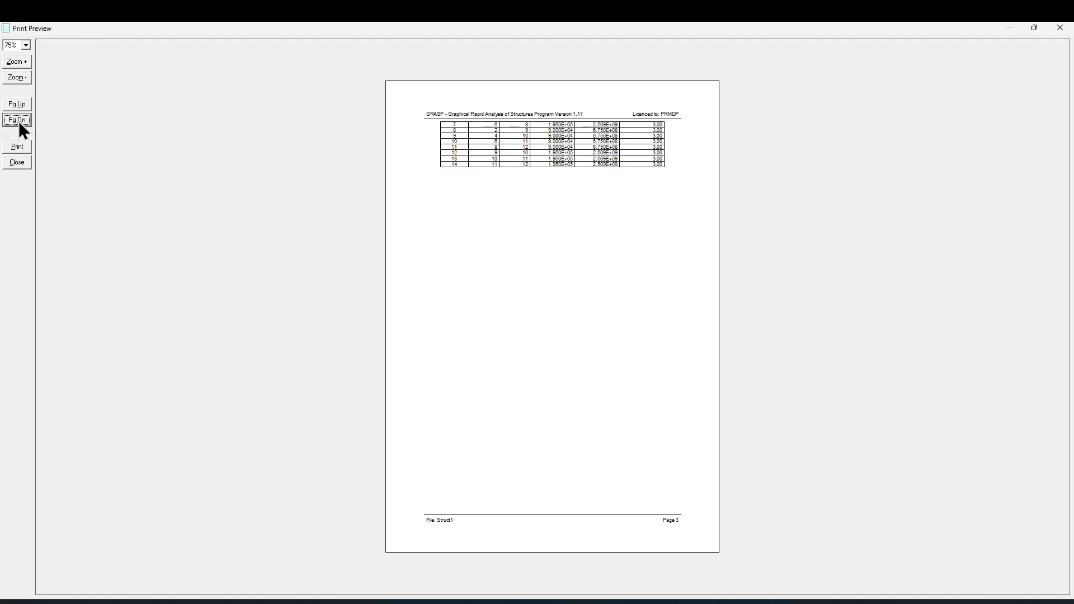
pyautogui.click(17, 120)
pyautogui.click(17, 120)
pyautogui.click(17, 120)
pyautogui.click(18, 121)
pyautogui.click(18, 120)
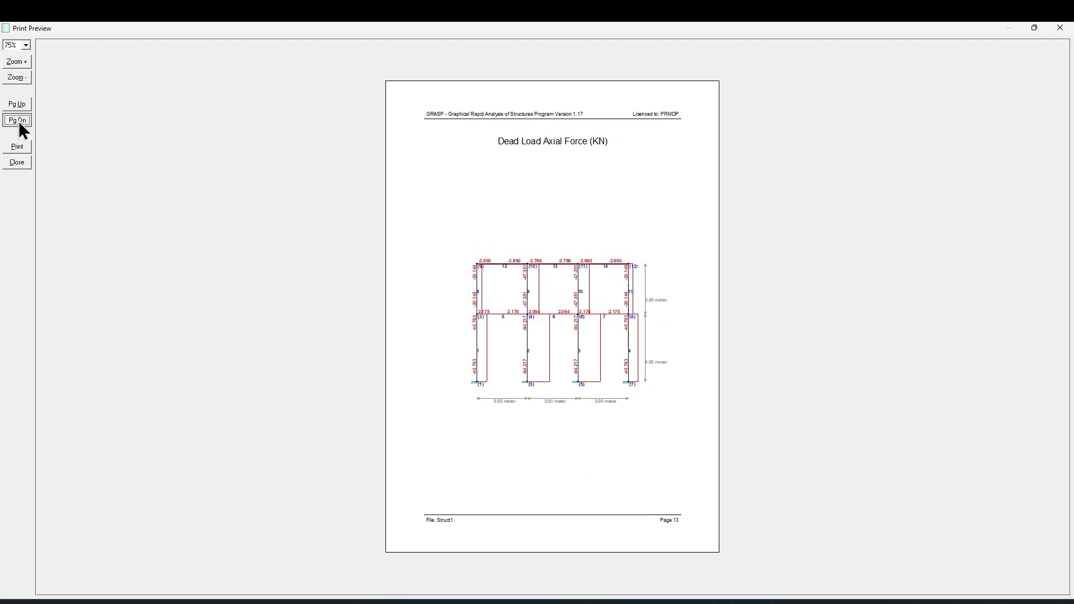
pyautogui.click(18, 121)
pyautogui.click(18, 121)
pyautogui.click(19, 121)
pyautogui.click(18, 121)
pyautogui.click(18, 121)
pyautogui.click(18, 121)
pyautogui.click(18, 121)
pyautogui.click(18, 121)
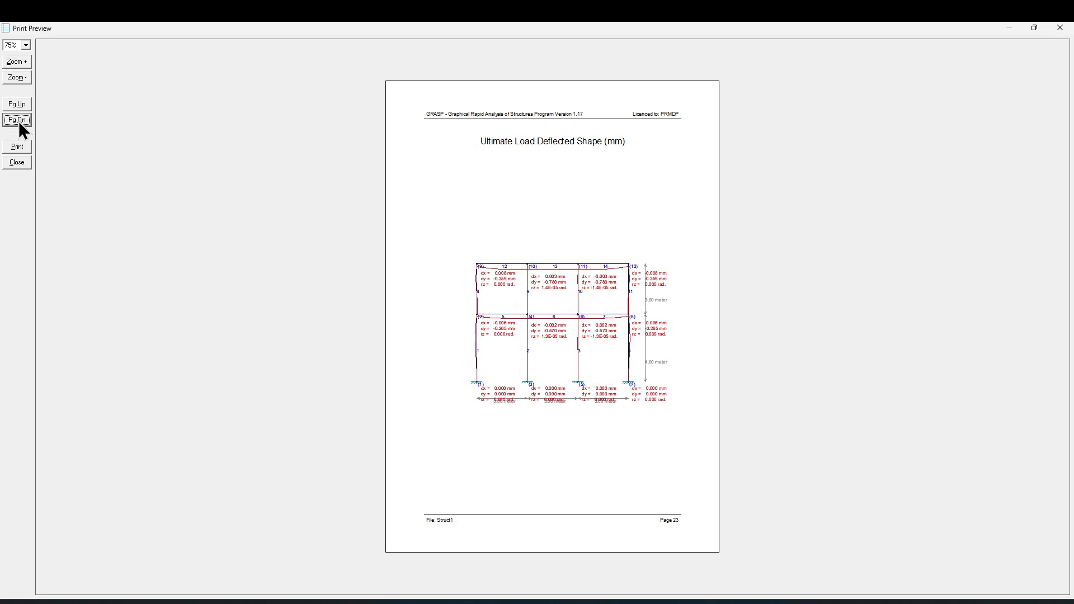
pyautogui.click(18, 121)
pyautogui.click(18, 121)
pyautogui.click(19, 121)
pyautogui.click(18, 121)
pyautogui.click(18, 121)
pyautogui.click(19, 121)
pyautogui.click(18, 120)
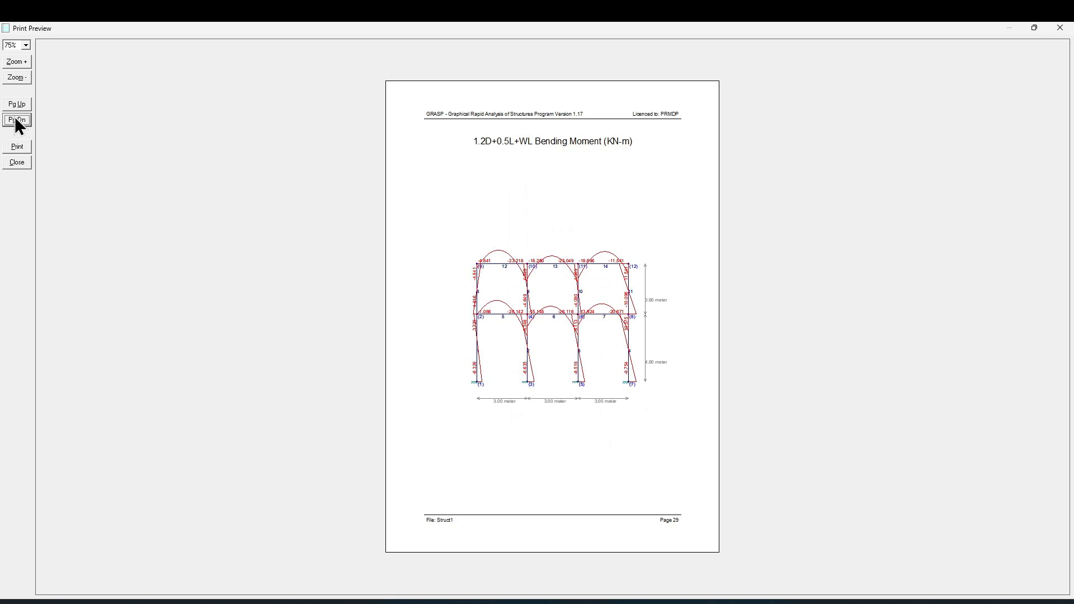
pyautogui.click(17, 120)
pyautogui.click(14, 123)
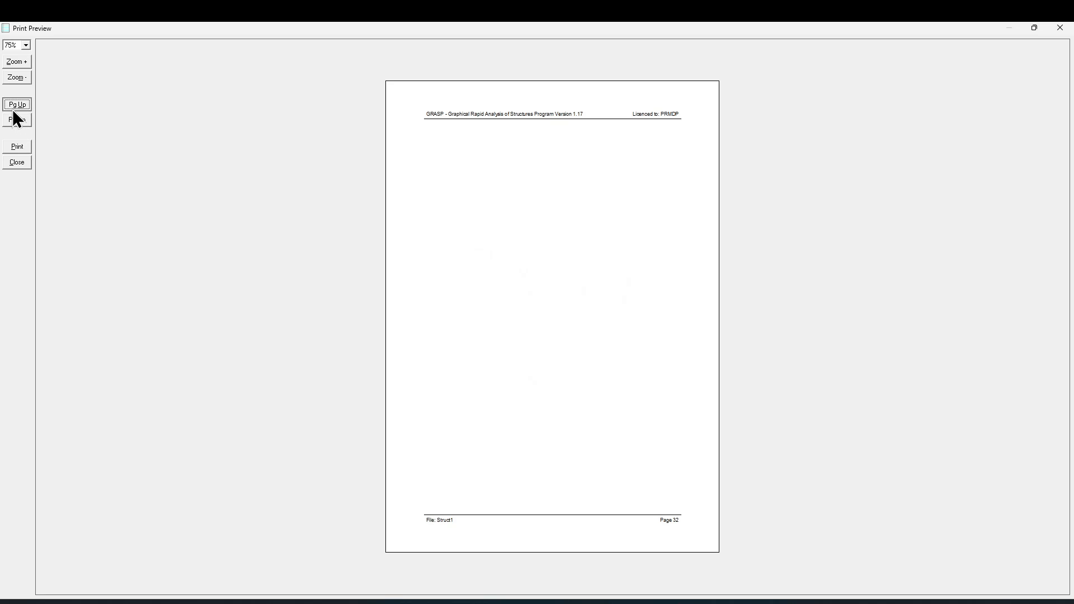
# Page back to the 1.2D+1.6L Member End Results tables on pages 27 and 28, review them and close the preview
pyautogui.click(13, 109)
pyautogui.click(13, 108)
pyautogui.click(13, 109)
pyautogui.click(13, 109)
pyautogui.click(12, 108)
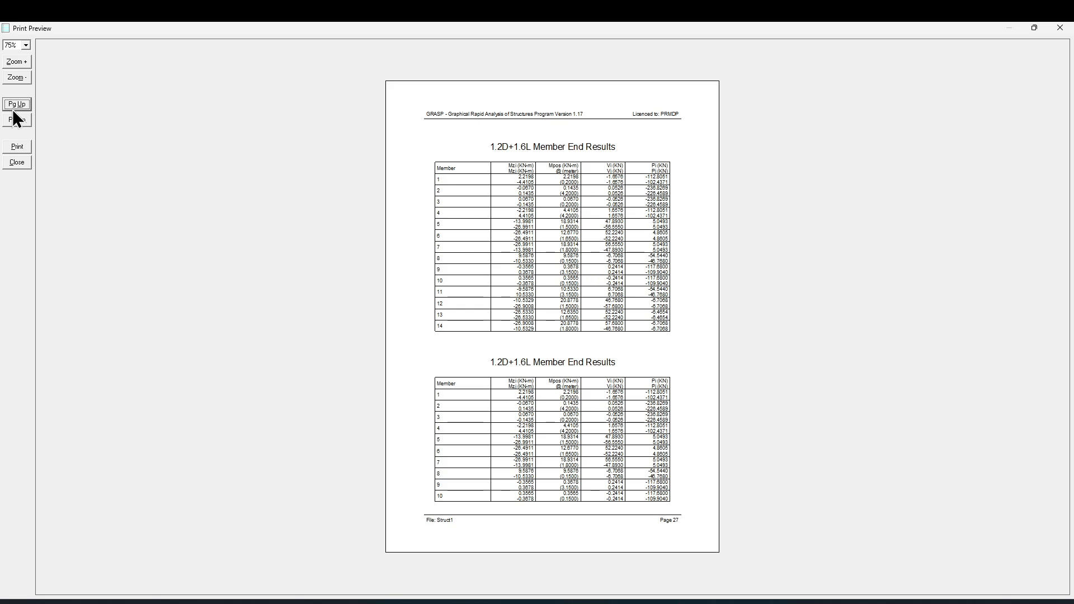
pyautogui.click(12, 109)
pyautogui.click(19, 131)
pyautogui.click(16, 122)
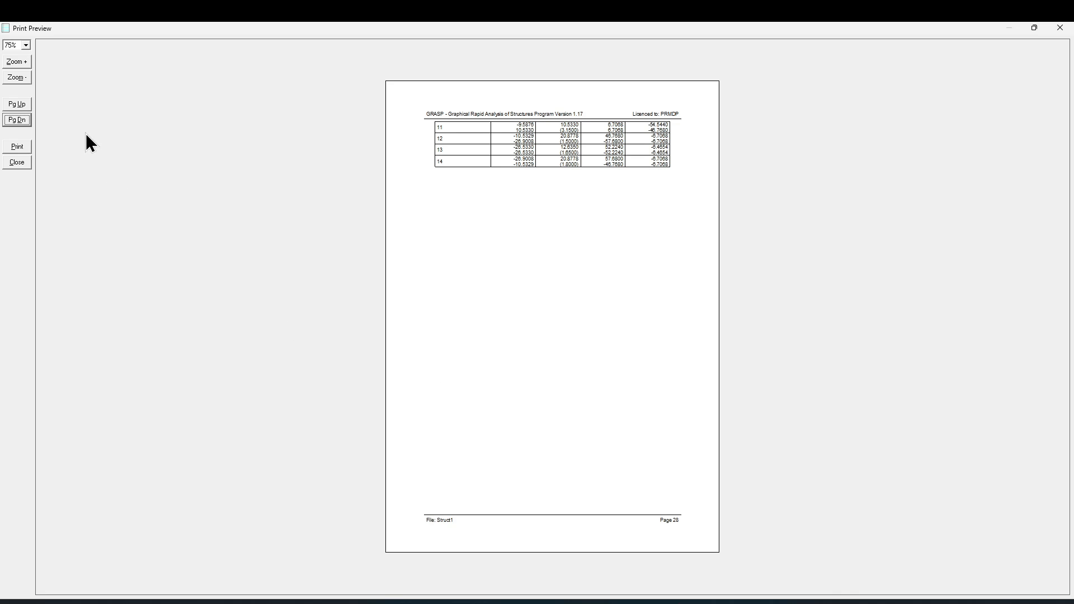
pyautogui.click(25, 163)
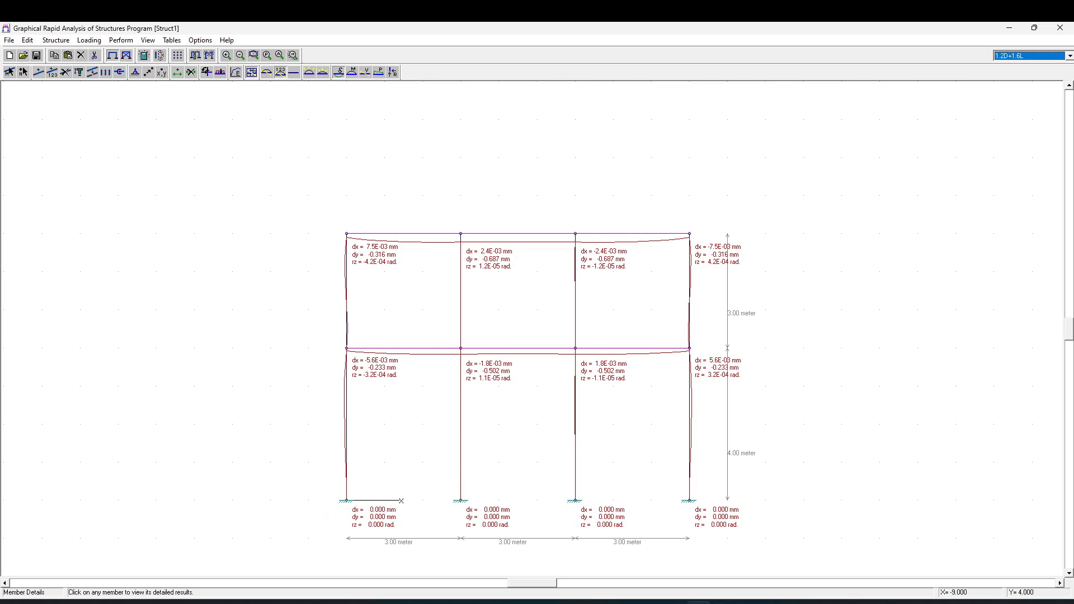